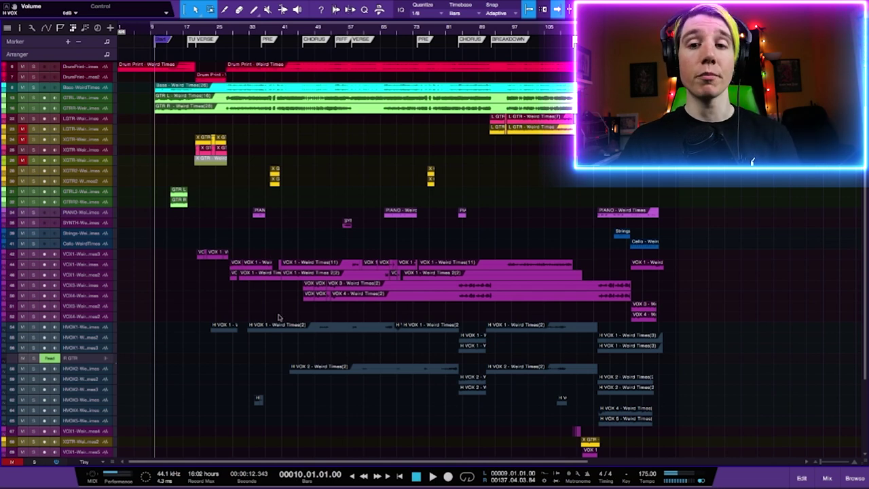
- Solo the first DrumPrint track and play it back from about bar 14
{"action": "key", "text": "F3"}
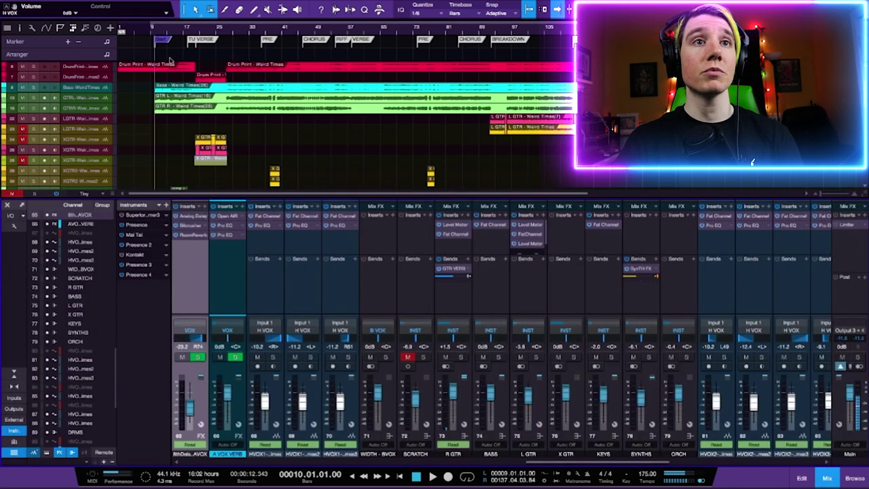
{"action": "key", "text": "F3"}
{"action": "left_click", "coordinate": [33, 66]}
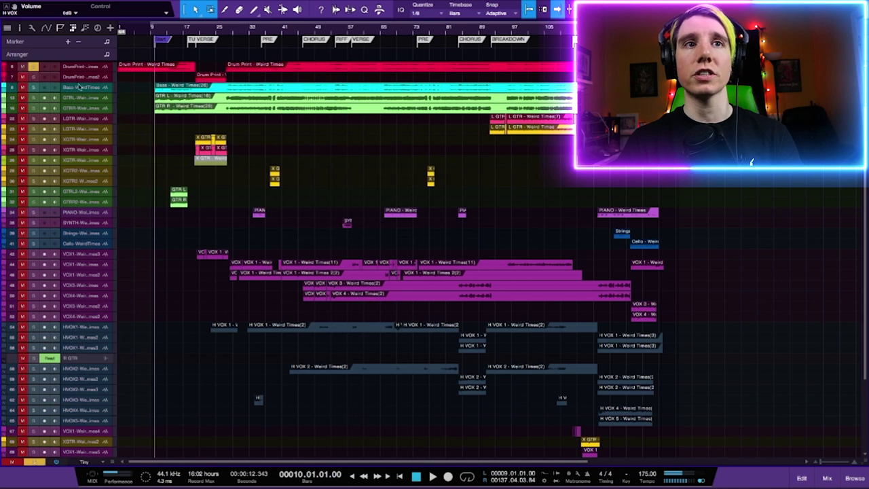
{"action": "key", "text": "space"}
{"action": "left_click", "coordinate": [171, 30]}
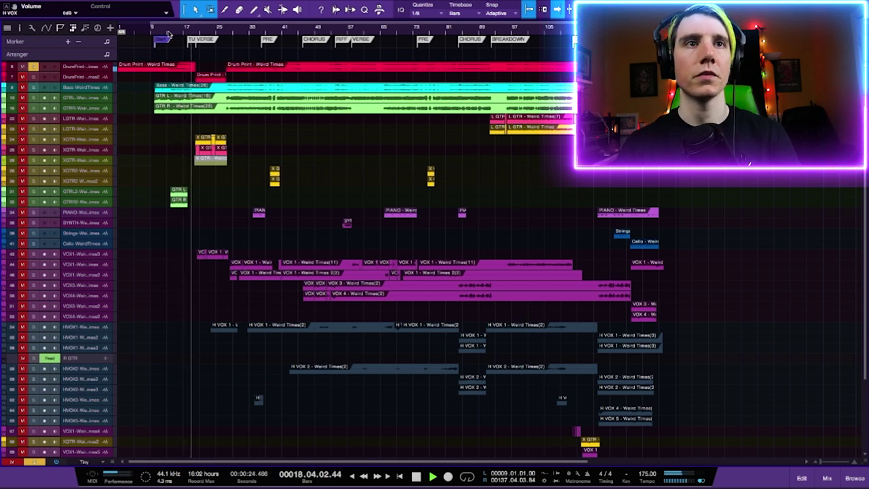
{"action": "key", "text": "space"}
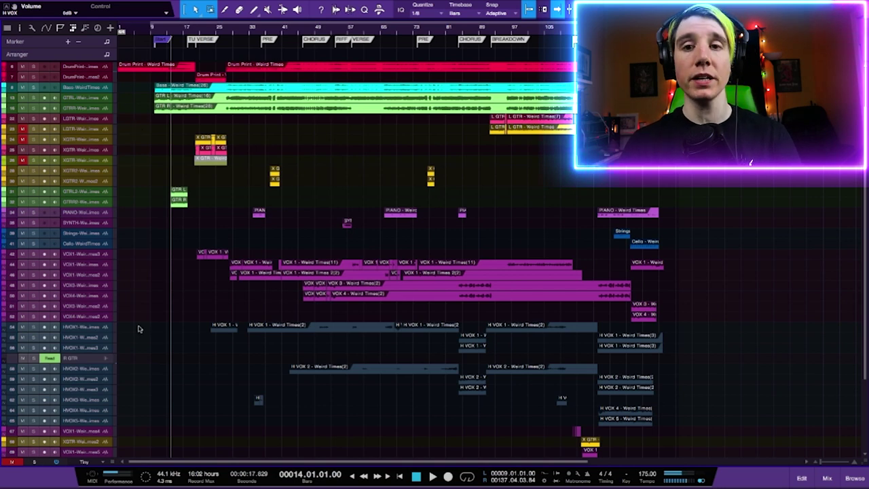
- Open the Superior Drummer 3 instrument and look through its kit presets and the alternatives for the snare drum
{"action": "key", "text": "F3"}
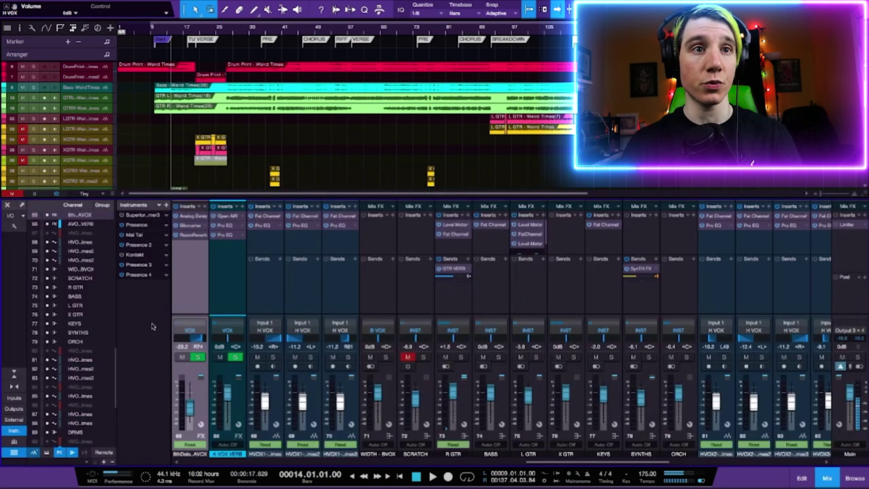
{"action": "left_click", "coordinate": [143, 216]}
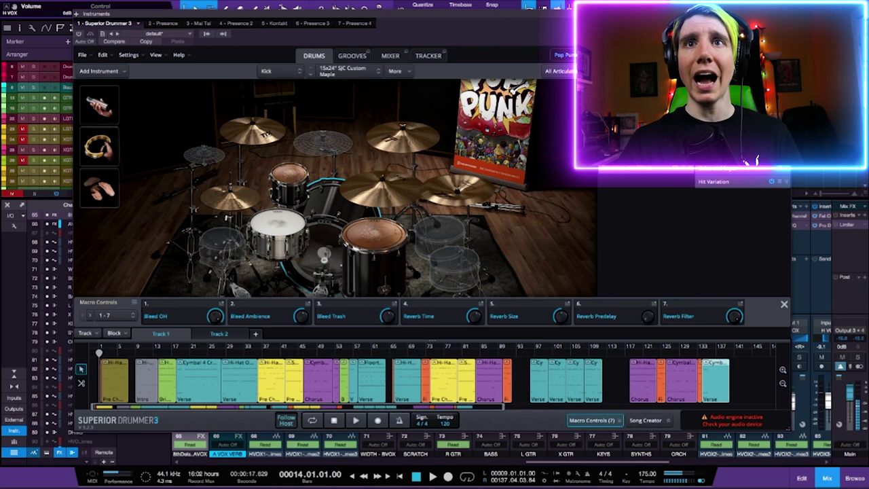
{"action": "right_click", "coordinate": [640, 172]}
{"action": "mouse_move", "coordinate": [662, 273]}
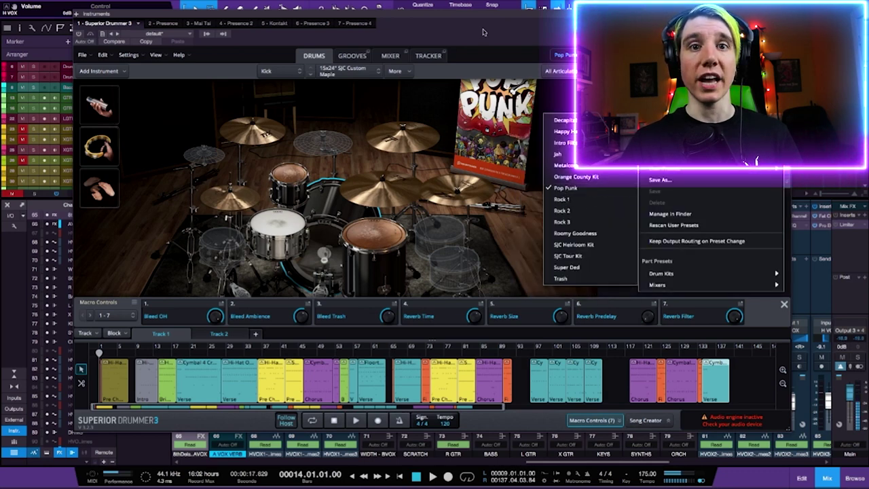
{"action": "left_click", "coordinate": [490, 49]}
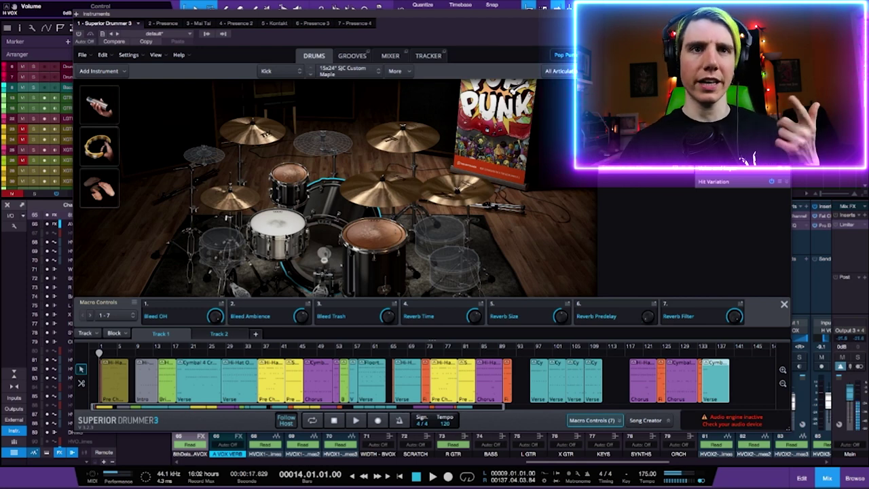
{"action": "right_click", "coordinate": [291, 236]}
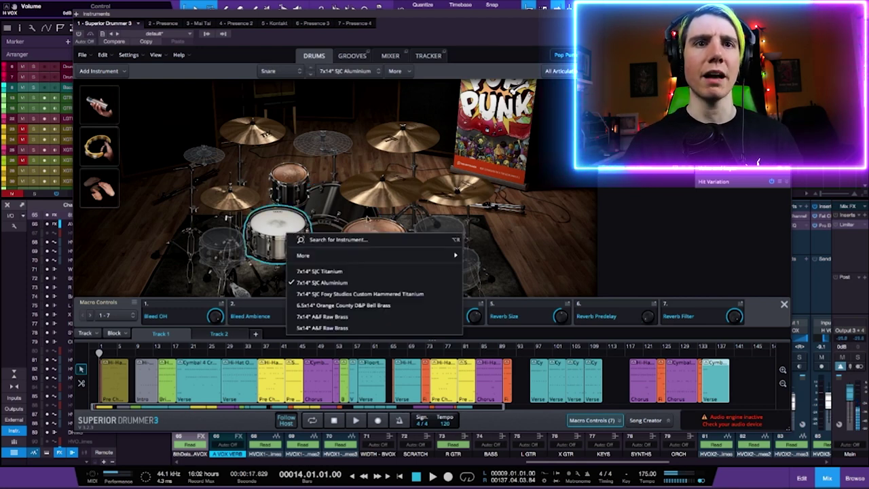
{"action": "left_click", "coordinate": [619, 246]}
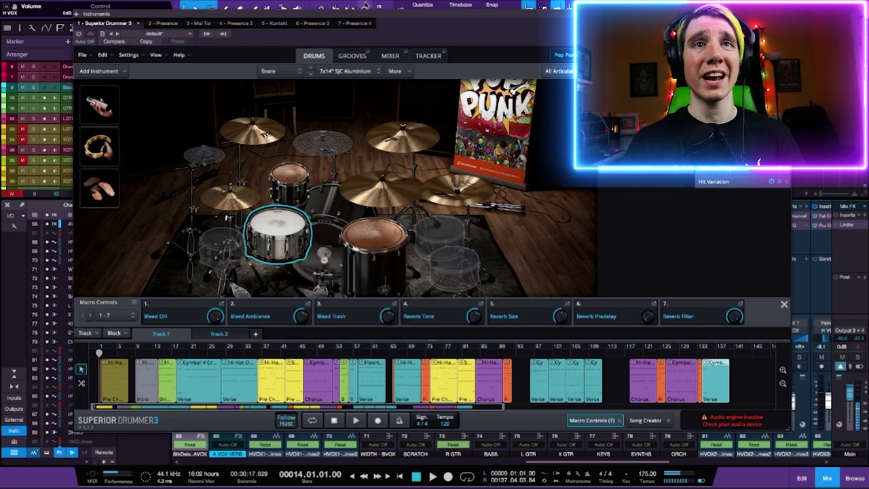
- Examine the snare's Comp send and the Comp bus's Black Box effect in the drum mixer, and close the instrument
{"action": "left_click", "coordinate": [391, 55]}
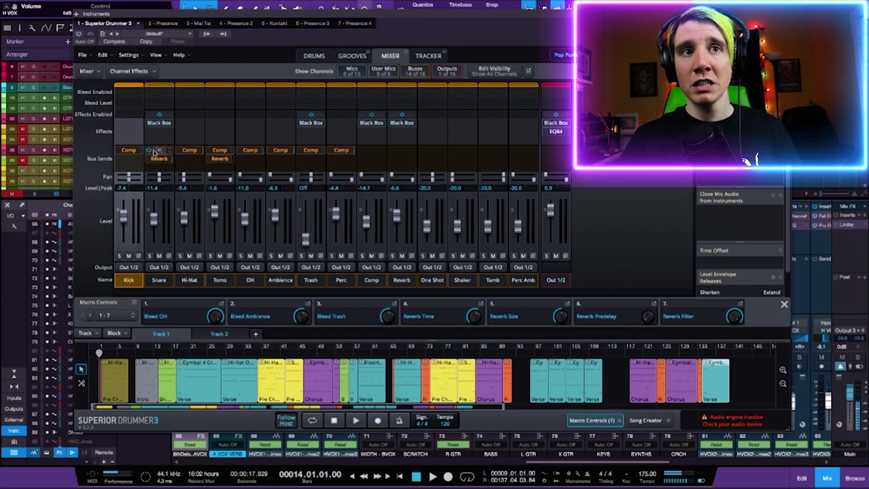
{"action": "left_click", "coordinate": [159, 150]}
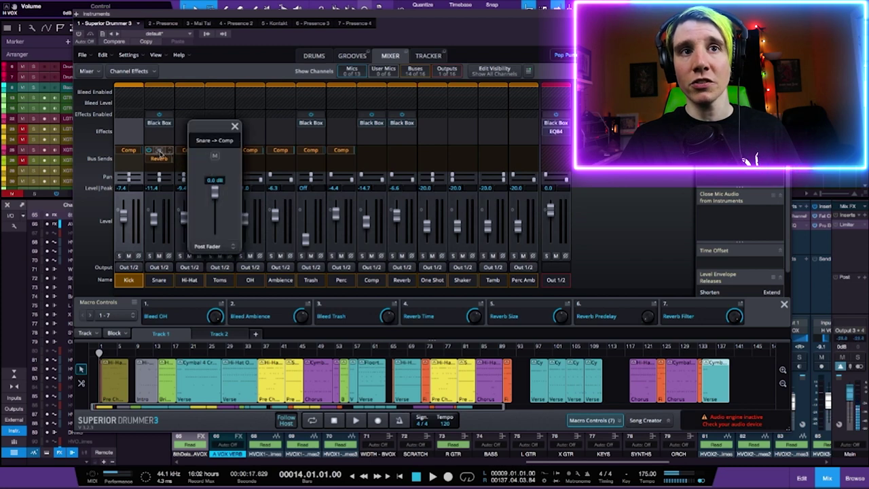
{"action": "left_click", "coordinate": [159, 150]}
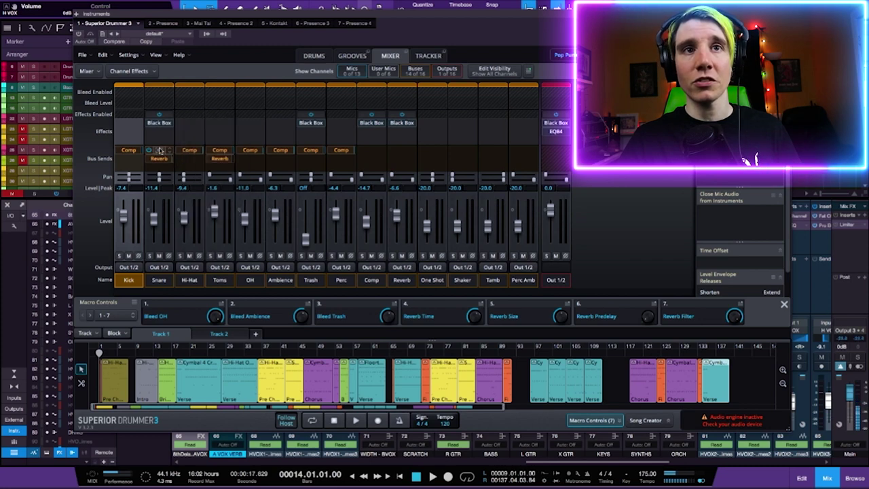
{"action": "left_click", "coordinate": [373, 125]}
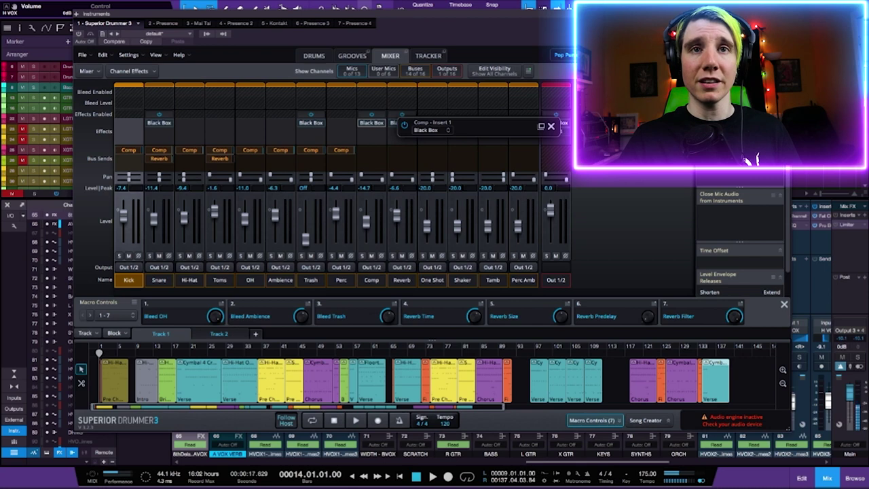
{"action": "left_click", "coordinate": [551, 127]}
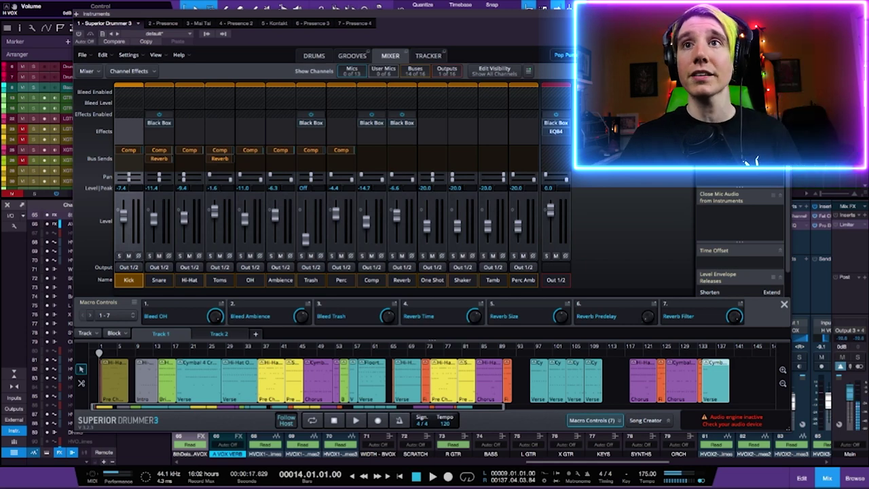
{"action": "key", "text": "Escape"}
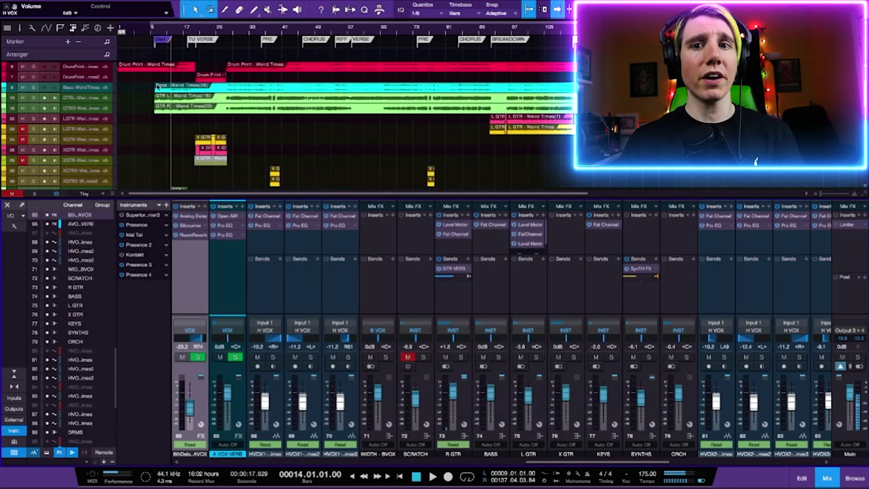
- Play the mix briefly, and solo the main GTR L and GTR R tracks to hear them from bar 10
{"action": "key", "text": "space"}
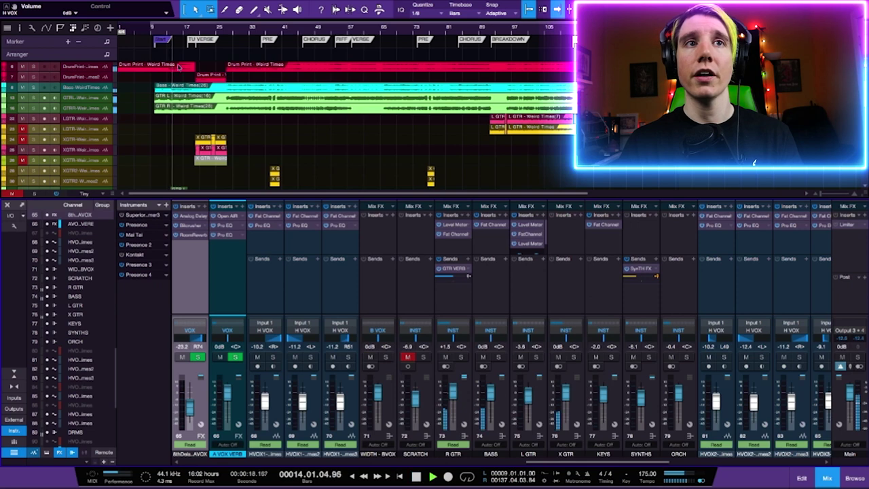
{"action": "key", "text": "space"}
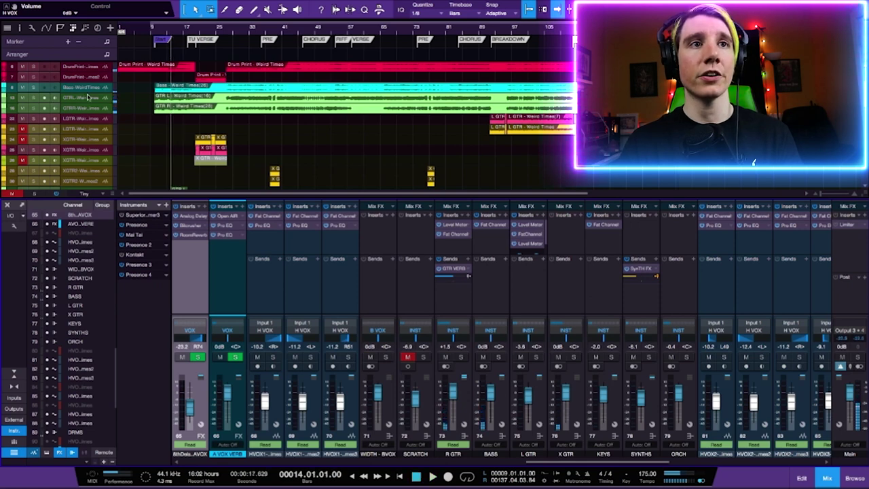
{"action": "left_click", "coordinate": [32, 98]}
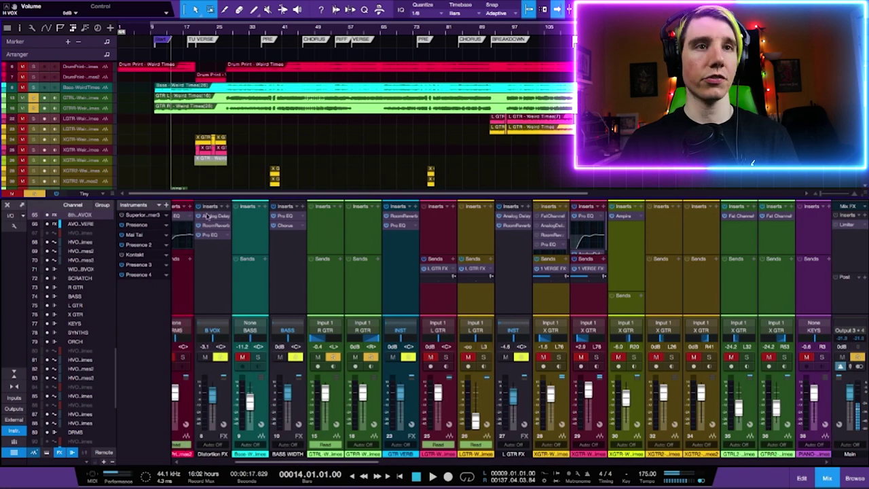
{"action": "key", "text": "e"}
{"action": "key", "text": "e"}
{"action": "key", "text": "e"}
{"action": "left_click", "coordinate": [141, 34]}
{"action": "key", "text": "space"}
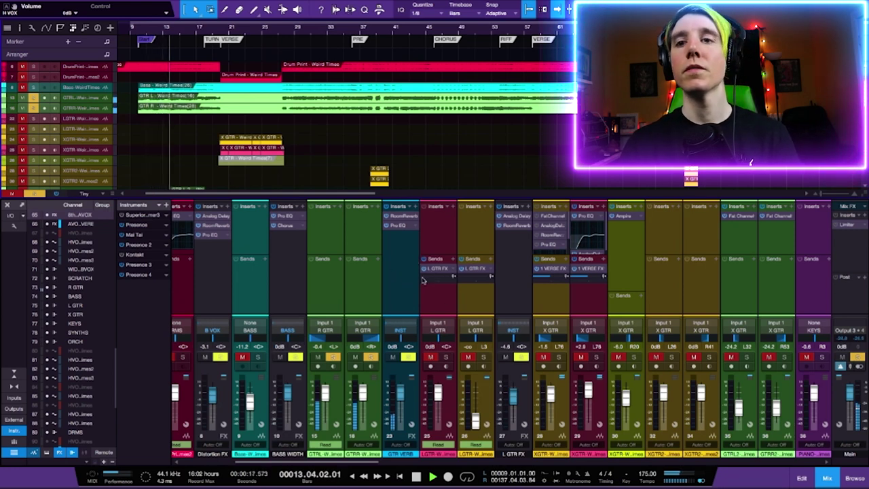
{"action": "key", "text": "space"}
- Open the Ampire MCM 800 amp on the GTR L source track and switch off its tuner
{"action": "scroll", "coordinate": [398, 287], "scroll_direction": "right", "scroll_amount": 2}
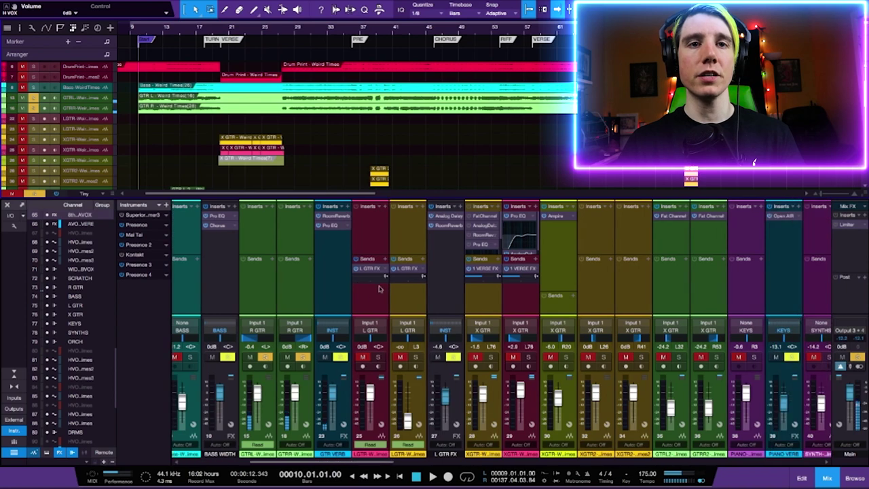
{"action": "scroll", "coordinate": [321, 286], "scroll_direction": "left", "scroll_amount": 5}
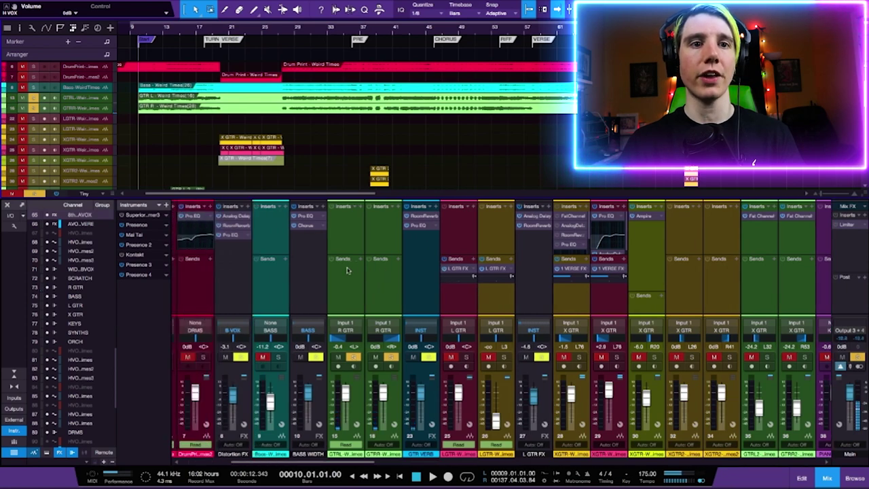
{"action": "left_click", "coordinate": [347, 273]}
{"action": "left_click_drag", "start_coordinate": [184, 140], "coordinate": [172, 47]}
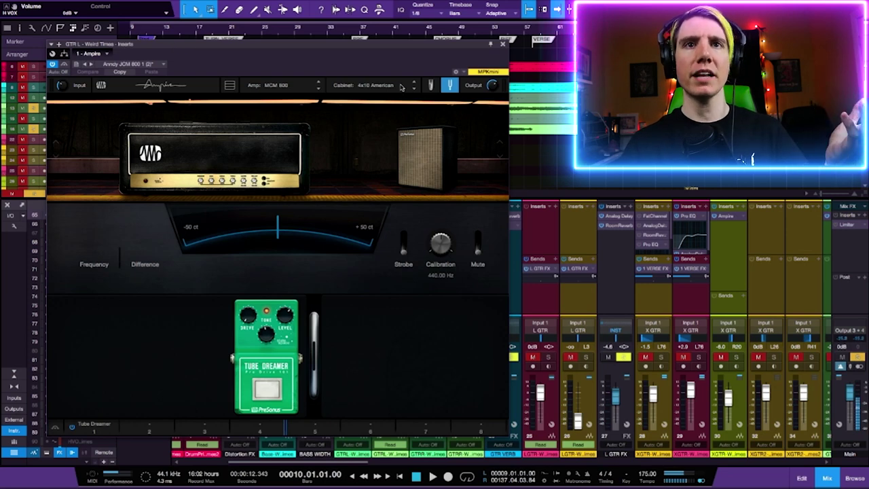
{"action": "left_click", "coordinate": [450, 85]}
{"action": "left_click", "coordinate": [449, 84]}
{"action": "left_click", "coordinate": [450, 85]}
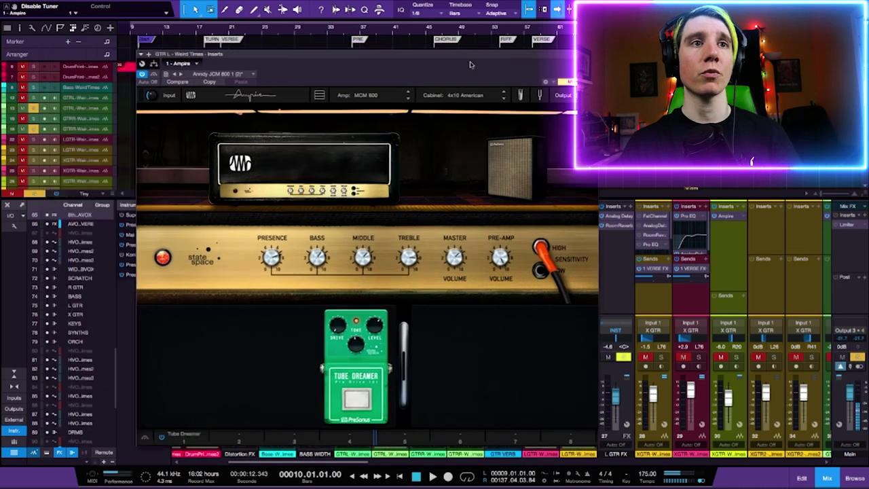
- Listen to the GTR L track alone with its Ampire settings in view, and close the plug-in window
{"action": "key", "text": "space"}
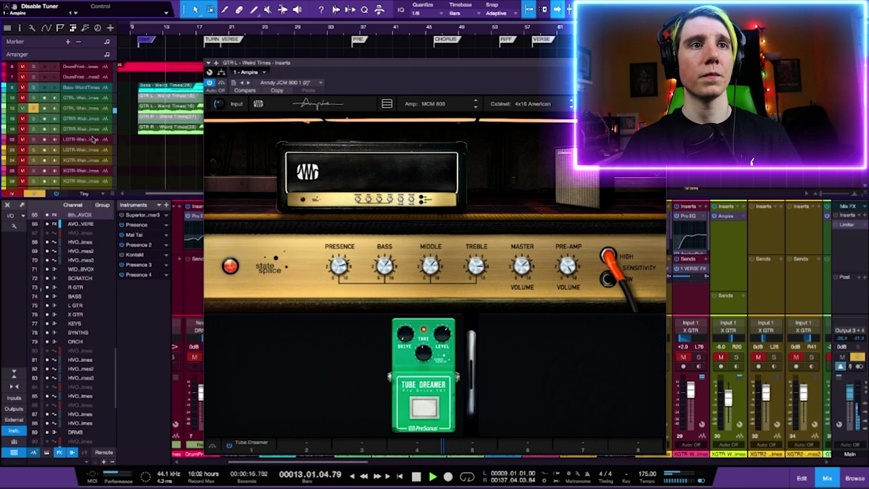
{"action": "key", "text": "space"}
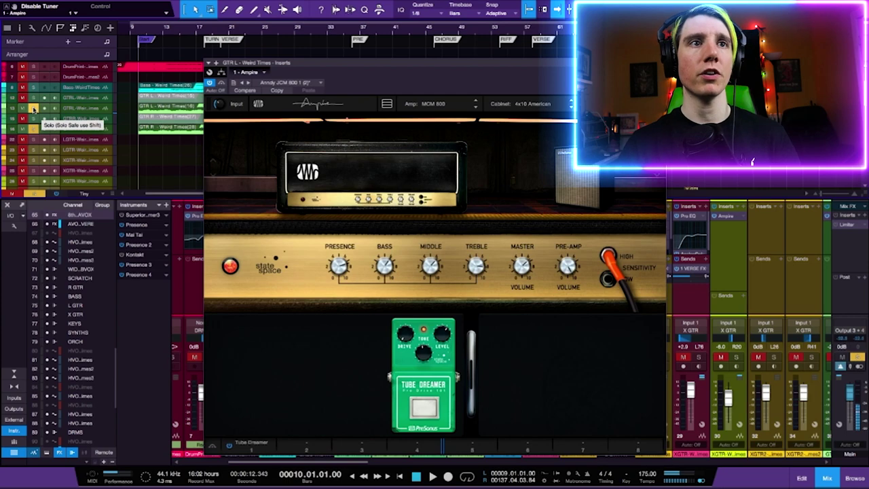
{"action": "key", "text": "ctrl+w"}
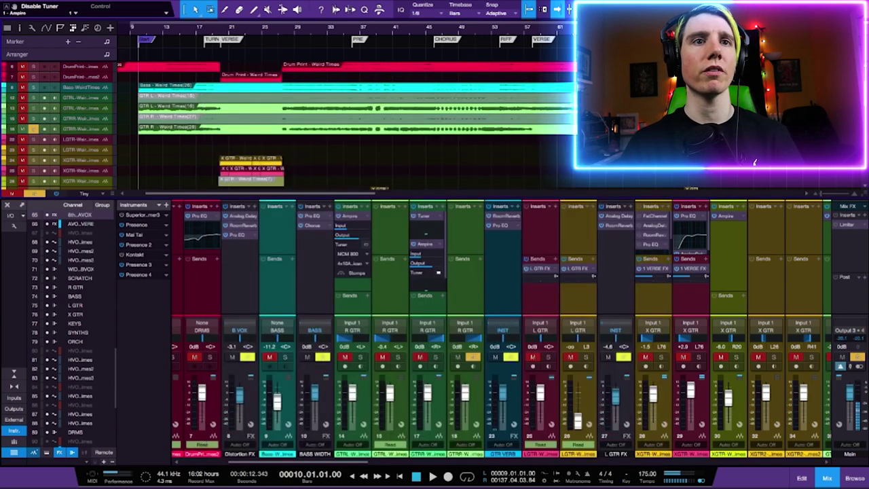
- Open the Ampire VC30 amp on the GTR R source track and switch off its tuner
{"action": "left_click", "coordinate": [426, 244]}
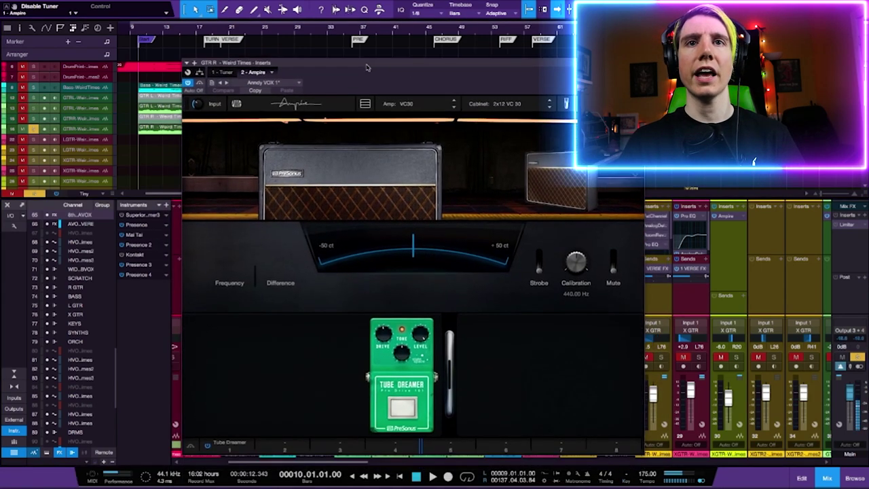
{"action": "left_click_drag", "start_coordinate": [367, 67], "coordinate": [366, 51]}
{"action": "left_click", "coordinate": [529, 148]}
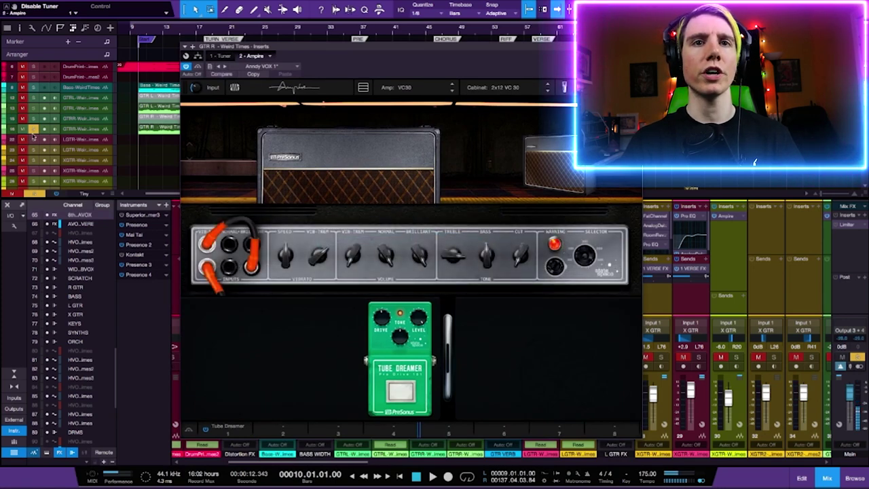
- Listen to the GTR R track alone with its VC30 amp settings in view, and close the plug-in window
{"action": "key", "text": "space"}
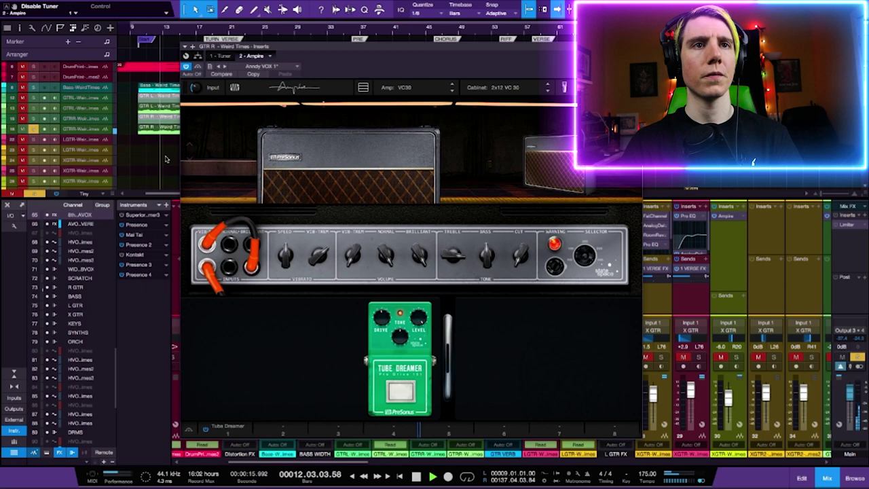
{"action": "key", "text": "space"}
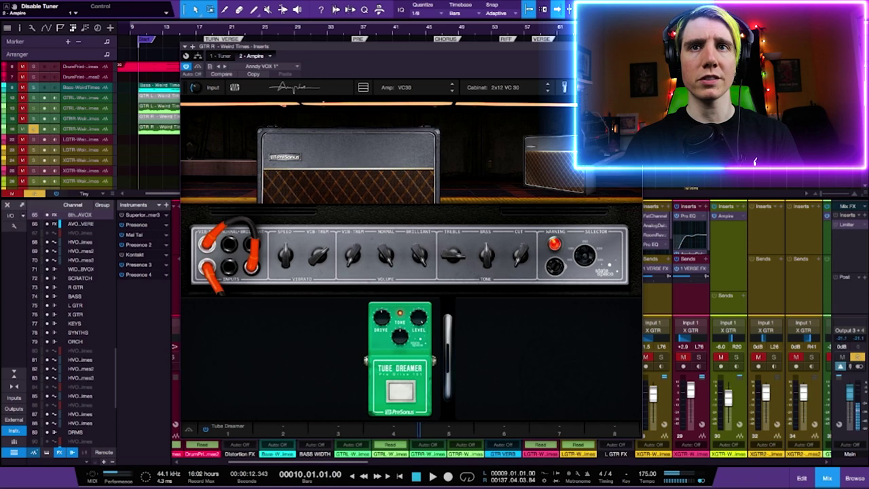
{"action": "key", "text": "ctrl+w"}
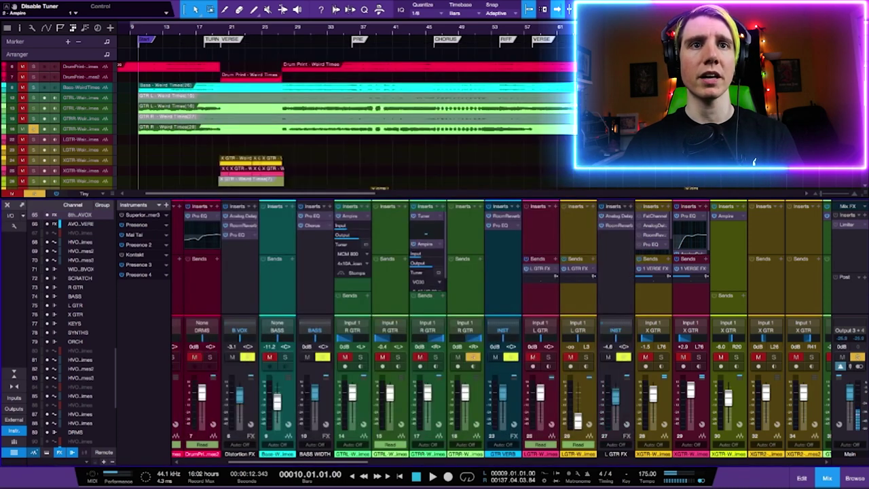
- Solo both main guitar tracks with their source tracks hidden, and open the Fat Channel on the R GTR bus
{"action": "left_click", "coordinate": [44, 119]}
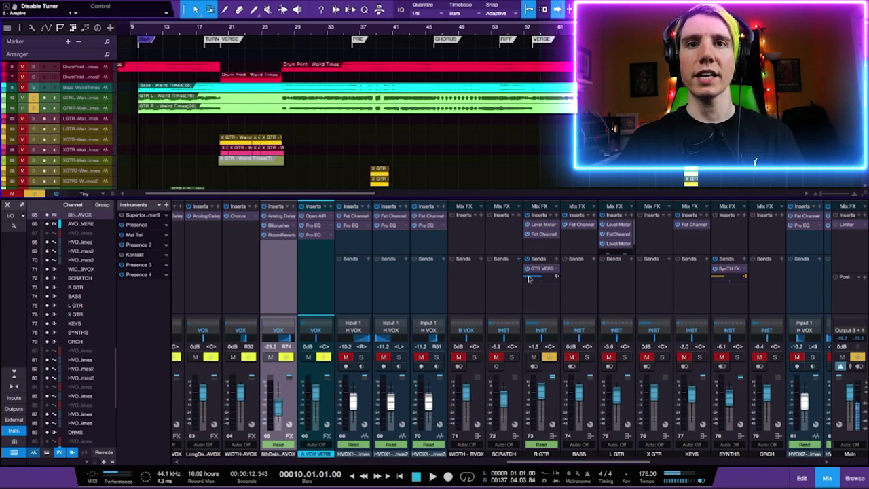
{"action": "left_click", "coordinate": [536, 235]}
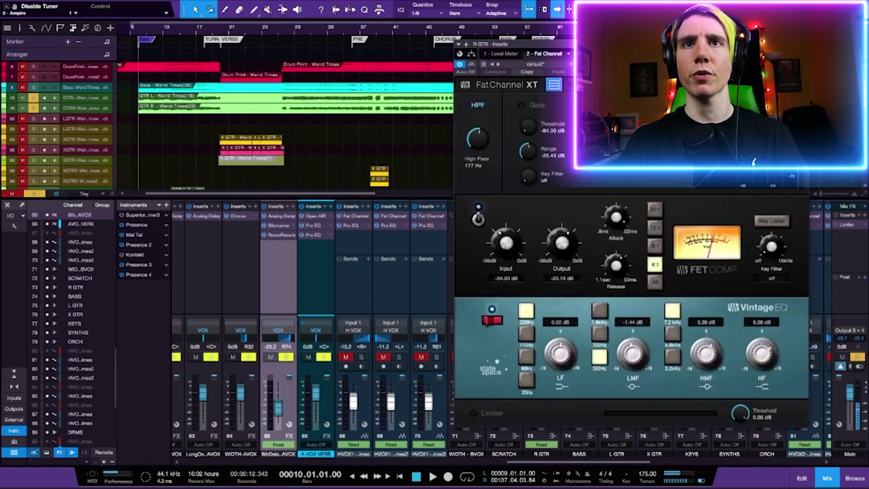
{"action": "left_click_drag", "start_coordinate": [516, 44], "coordinate": [479, 22]}
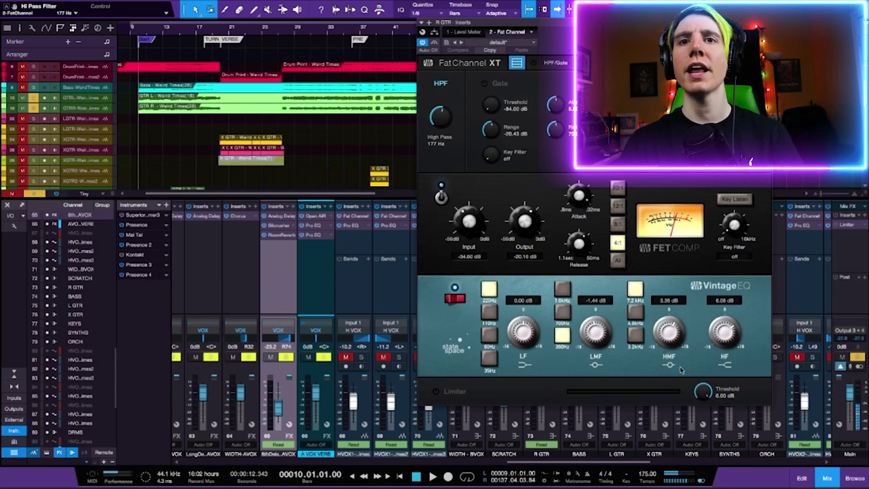
- Play the soloed guitars while switching the R GTR bus Fat Channel's compressor and Vintage EQ off and on to compare the sound
{"action": "key", "text": "space"}
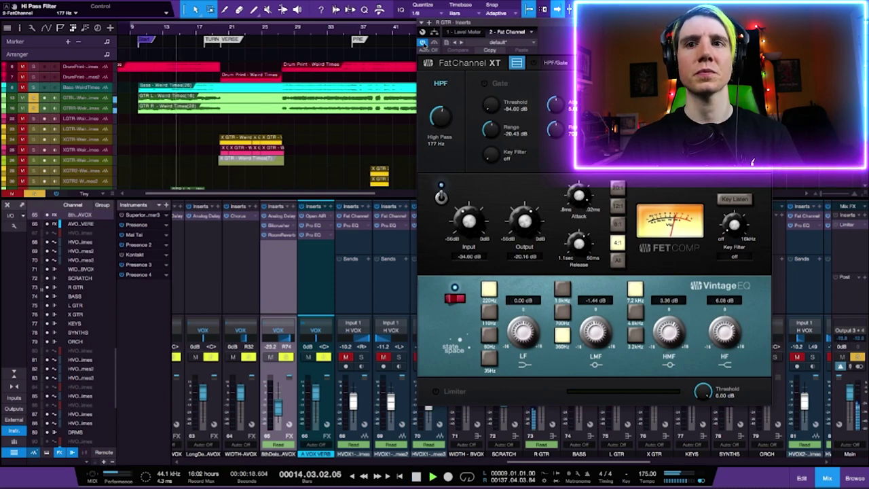
{"action": "left_click", "coordinate": [422, 42]}
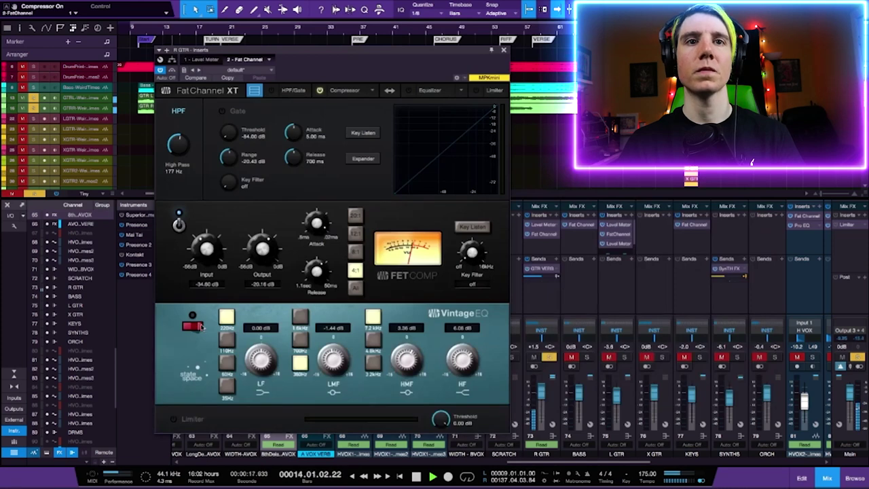
{"action": "left_click", "coordinate": [196, 326]}
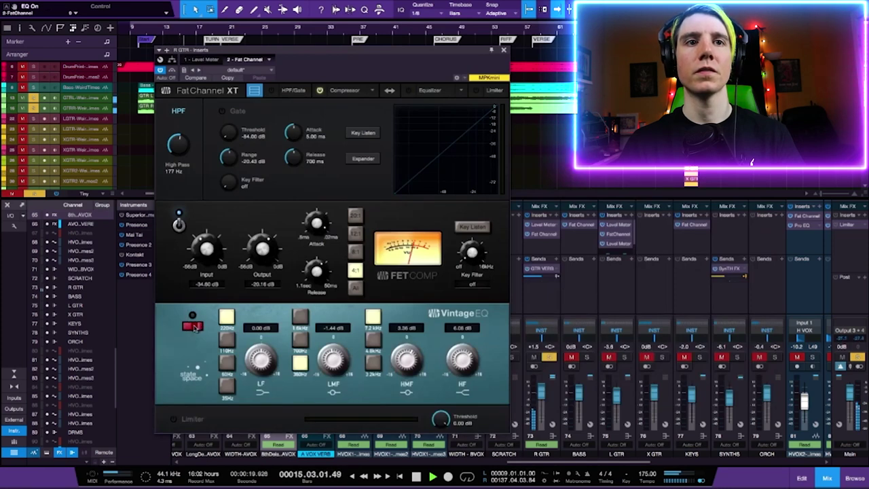
{"action": "left_click", "coordinate": [197, 327]}
{"action": "key", "text": "space"}
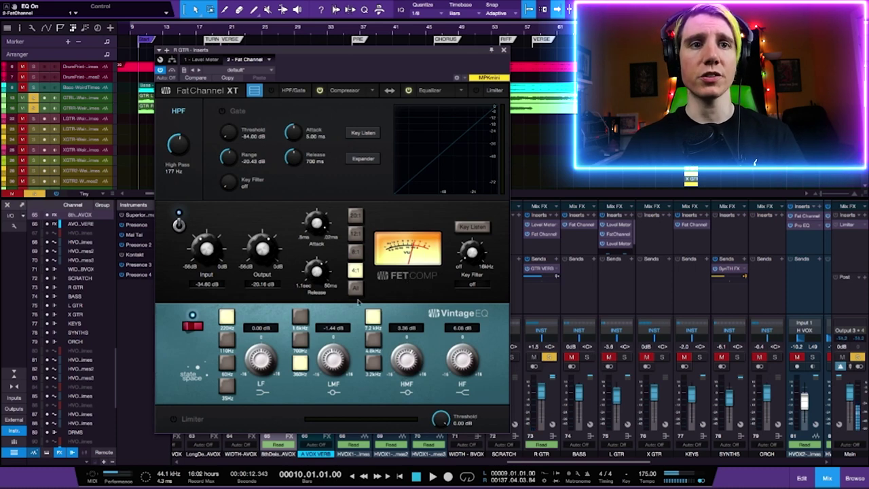
- Listen to the guitars with the complete R GTR Fat Channel chain in view, and close the plug-in window
{"action": "left_click_drag", "start_coordinate": [203, 50], "coordinate": [198, 30]}
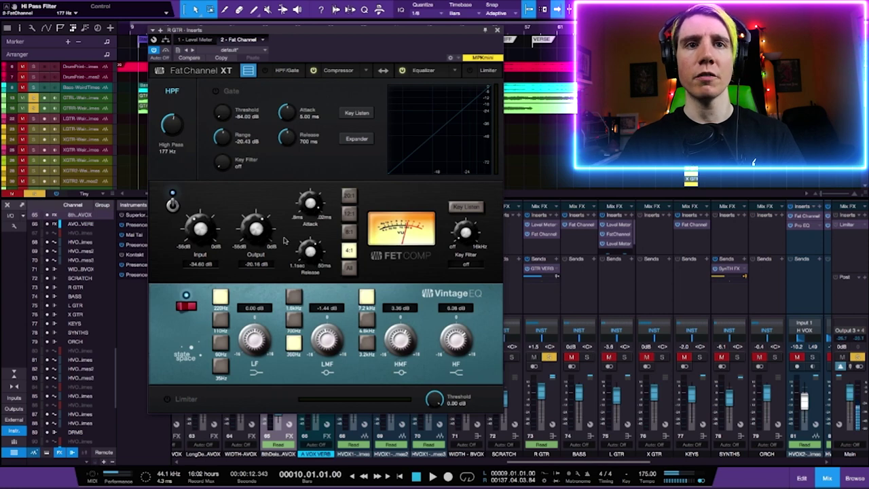
{"action": "key", "text": "space"}
{"action": "key", "text": "space"}
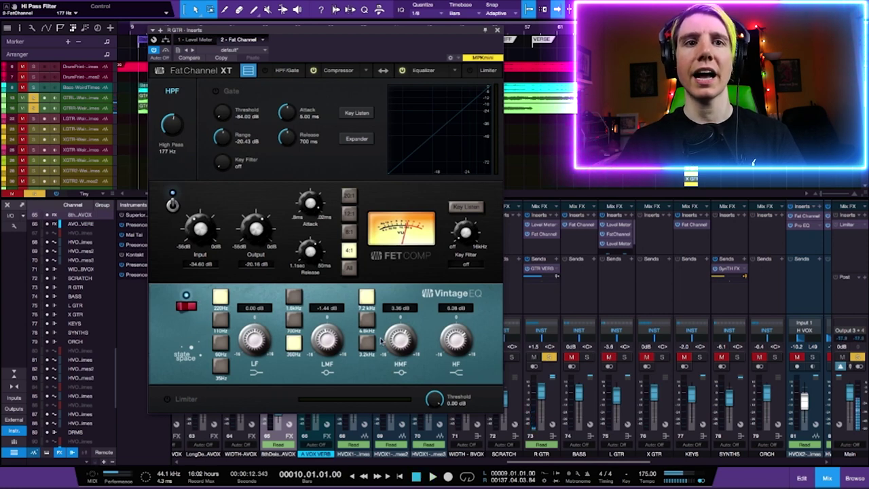
{"action": "left_click_drag", "start_coordinate": [303, 37], "coordinate": [303, 26]}
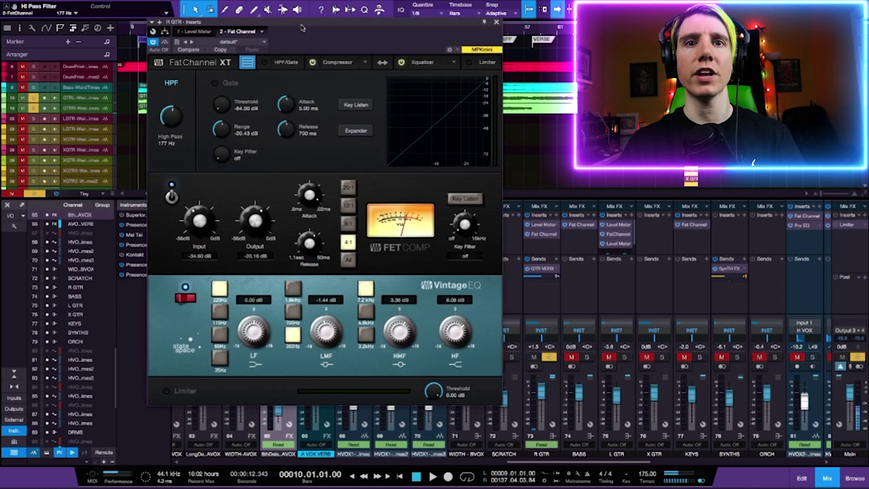
{"action": "left_click", "coordinate": [498, 21]}
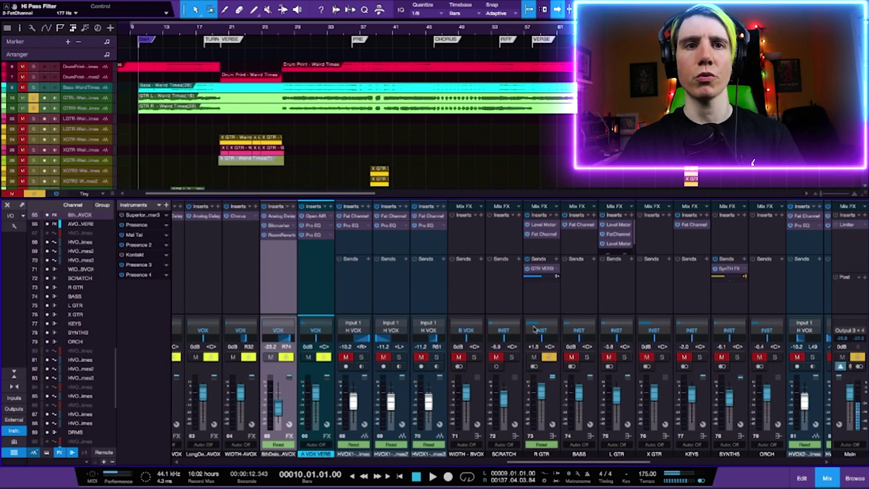
- Open the Room Reverb on the GTR VERB channel, view its Pro EQ, and close the plug-in window
{"action": "scroll", "coordinate": [528, 330], "scroll_direction": "left", "scroll_amount": 15}
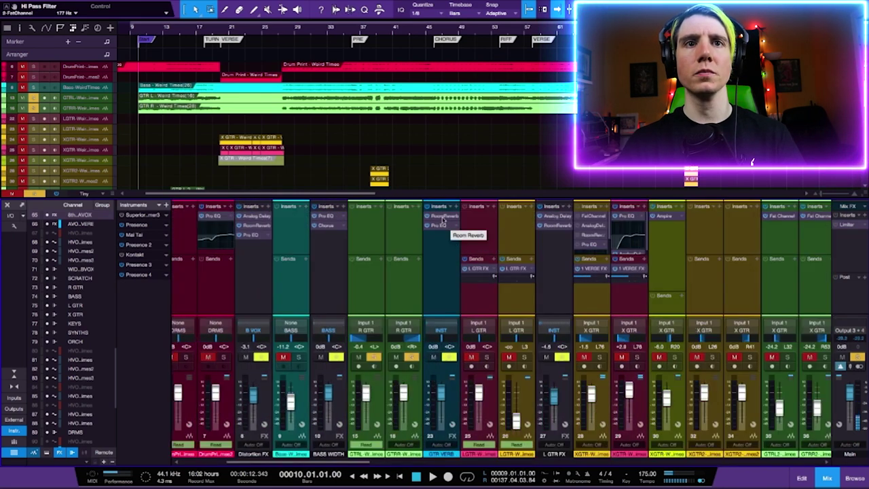
{"action": "left_click", "coordinate": [443, 221]}
{"action": "key", "text": "space"}
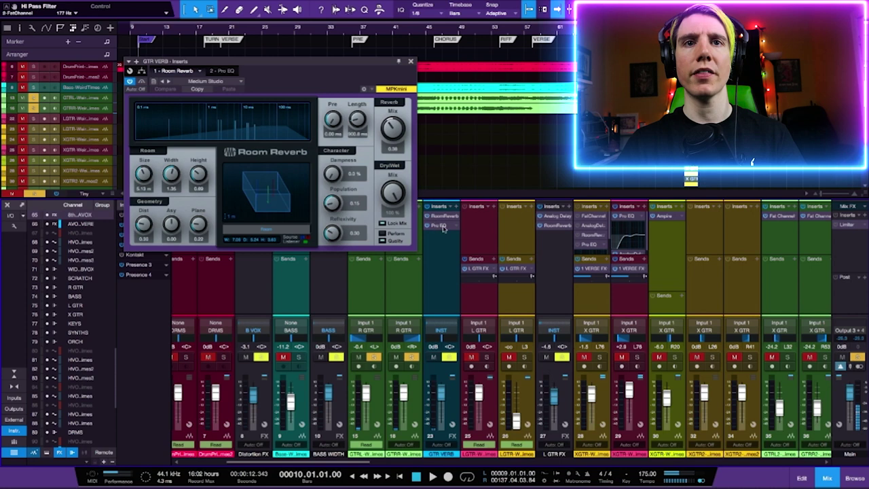
{"action": "left_click", "coordinate": [221, 71]}
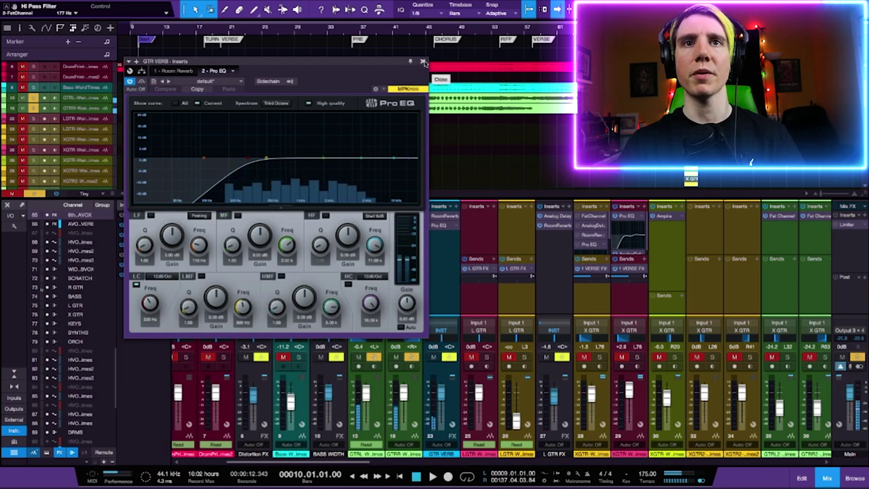
{"action": "left_click", "coordinate": [422, 62]}
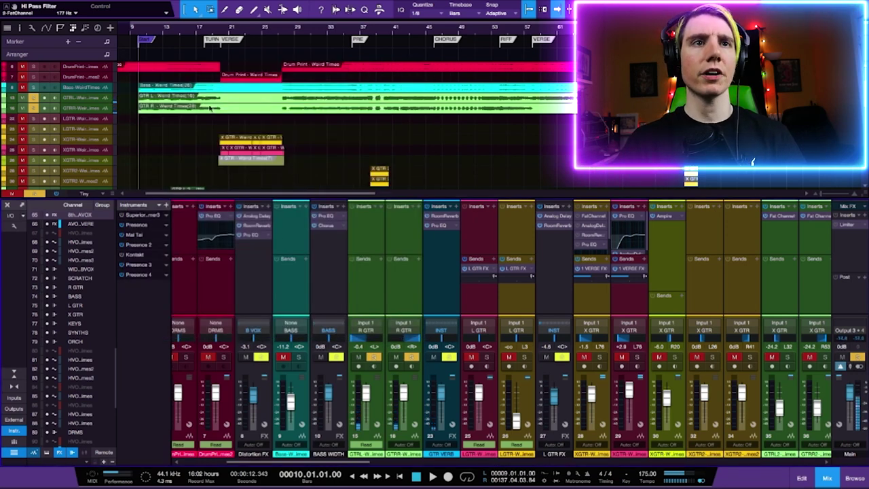
- Listen to the soloed guitars from the start of the first chorus at bar 46
{"action": "key", "text": "w"}
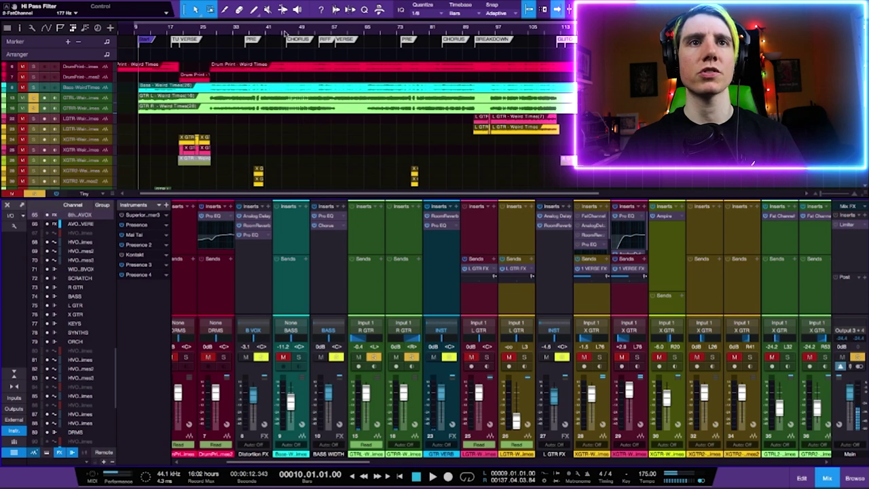
{"action": "left_click", "coordinate": [286, 31]}
{"action": "key", "text": "space"}
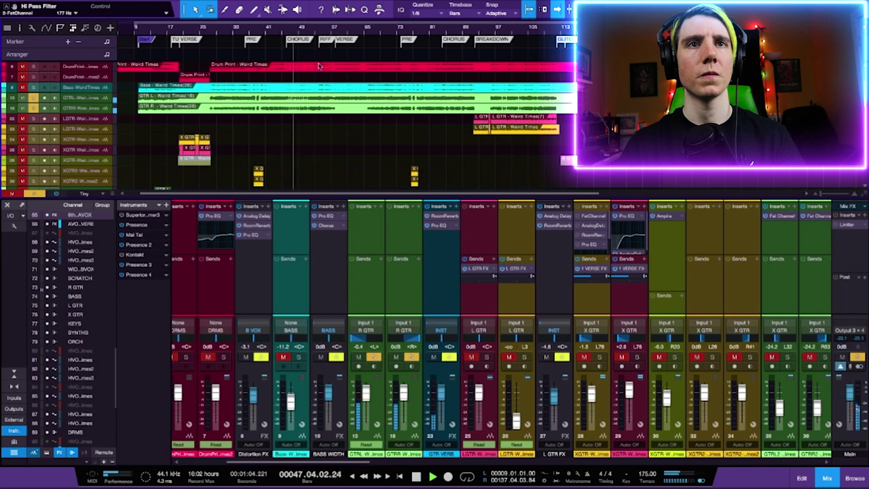
{"action": "key", "text": "space"}
- Listen to the soloed guitars in the first verse, starting from bar 28
{"action": "key", "text": "e"}
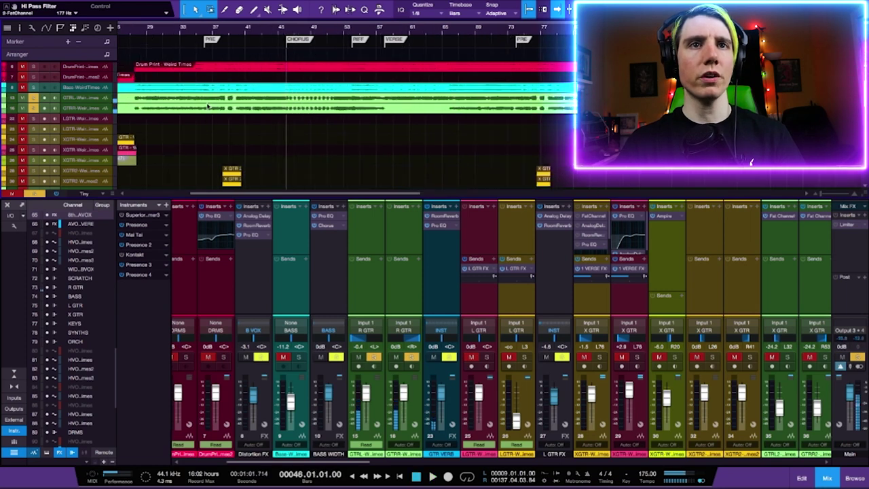
{"action": "scroll", "coordinate": [271, 108], "scroll_direction": "left", "scroll_amount": 3}
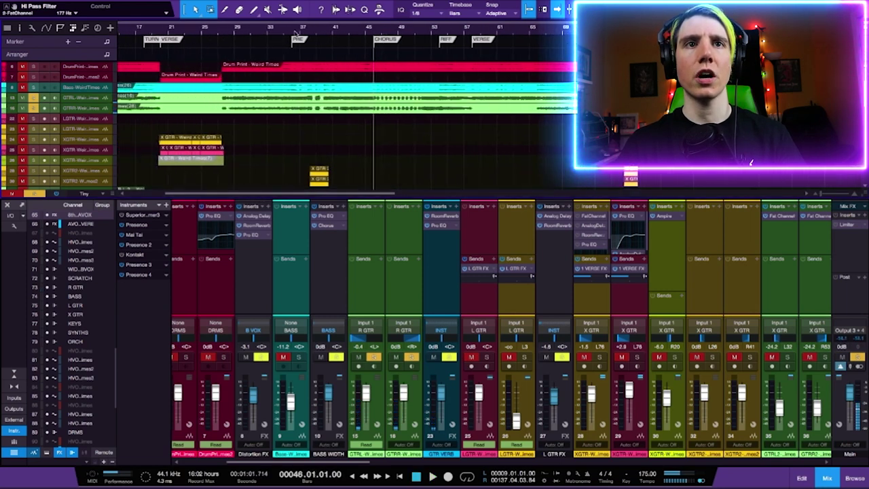
{"action": "left_click", "coordinate": [293, 32]}
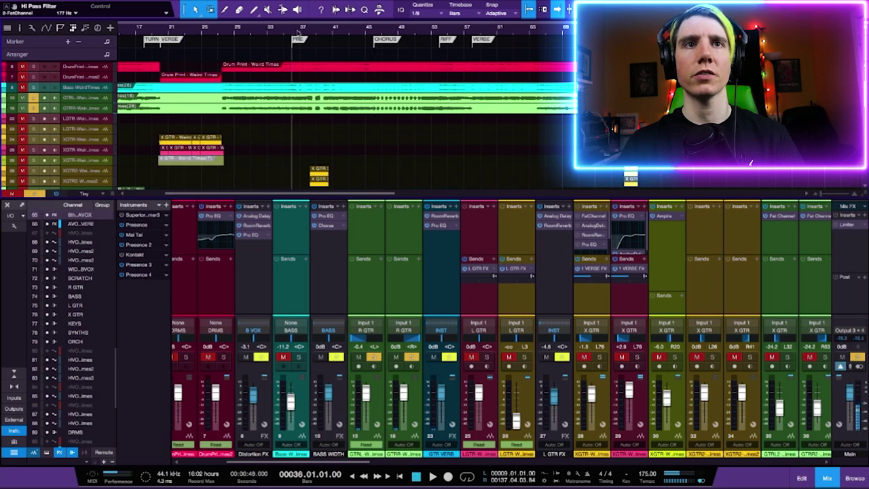
{"action": "left_click", "coordinate": [226, 33]}
{"action": "key", "text": "space"}
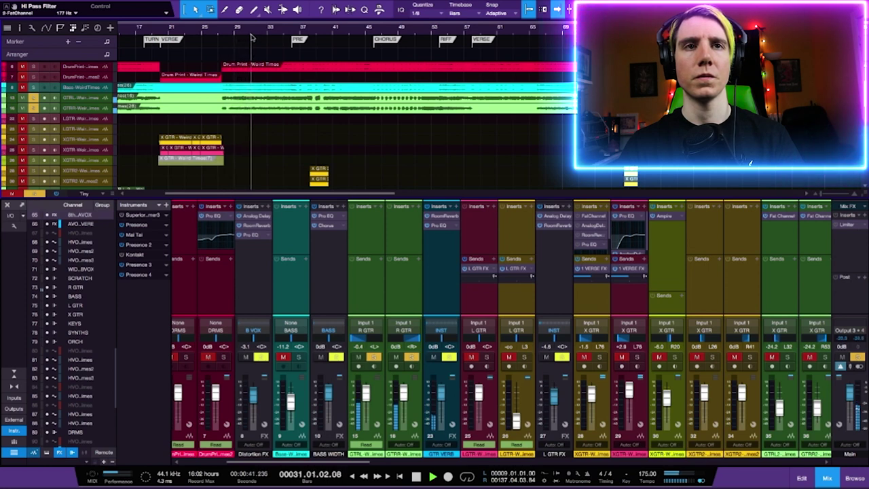
{"action": "key", "text": "space"}
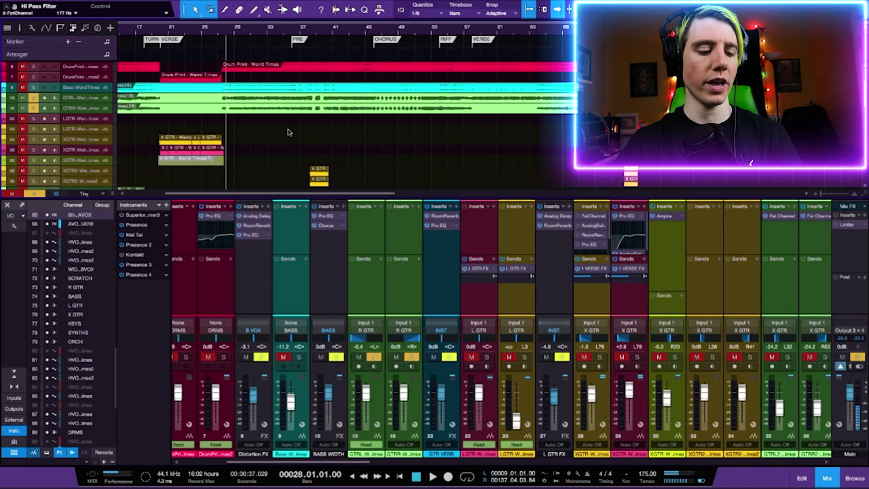
- Hide the mixer to show the full arrangement, and listen to the soloed guitars from bar 66
{"action": "scroll", "coordinate": [229, 106], "scroll_direction": "down", "scroll_amount": 3}
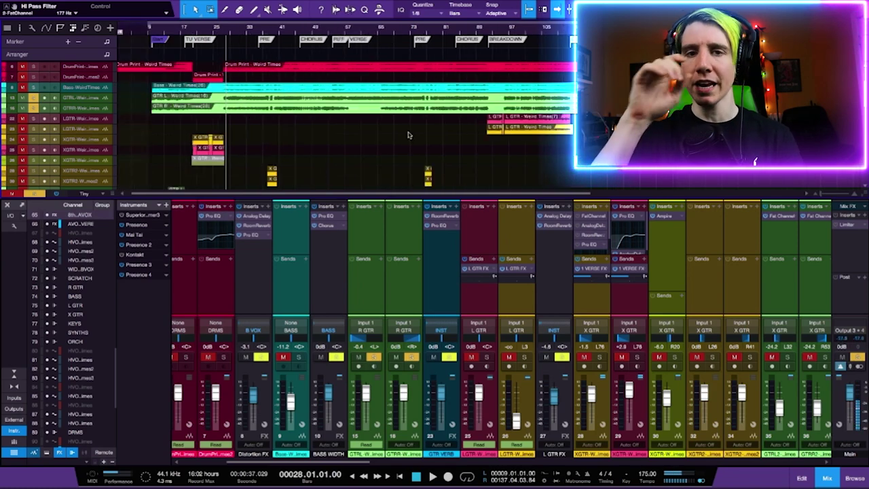
{"action": "key", "text": "F3"}
{"action": "key", "text": "F3"}
{"action": "key", "text": "F3"}
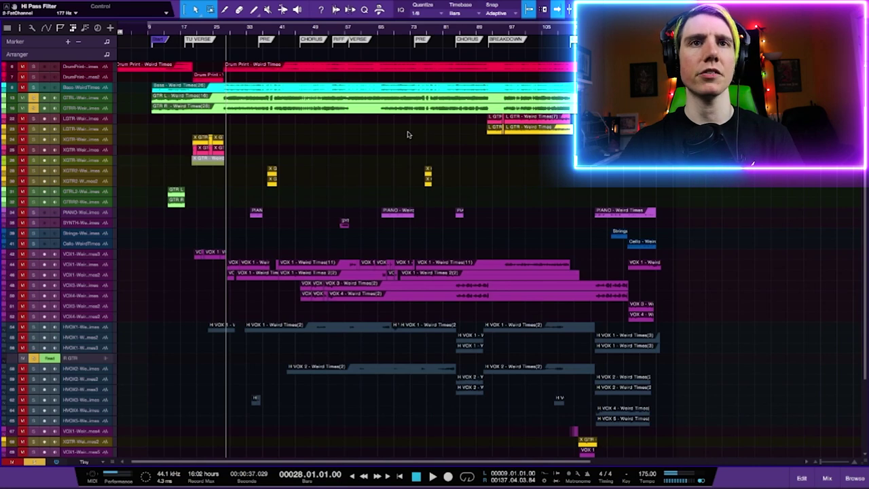
{"action": "key", "text": "e"}
{"action": "left_click_drag", "start_coordinate": [234, 466], "coordinate": [237, 467]}
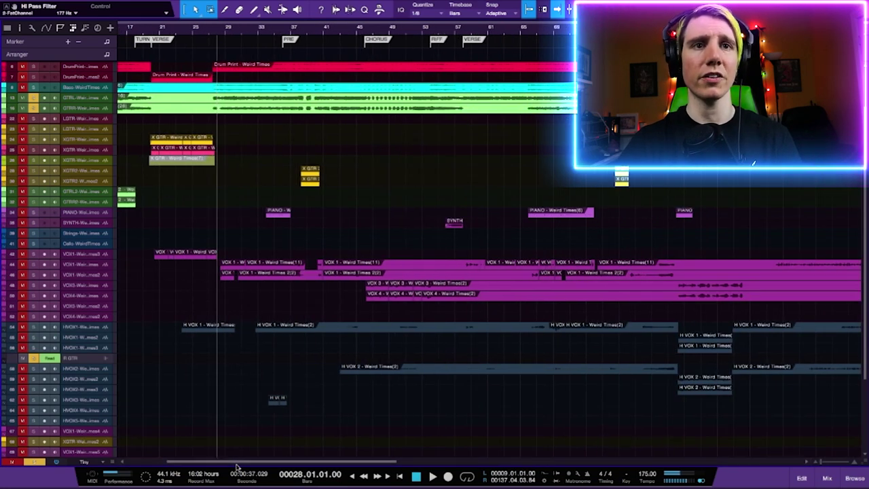
{"action": "left_click_drag", "start_coordinate": [228, 464], "coordinate": [240, 465]}
{"action": "left_click", "coordinate": [471, 80]}
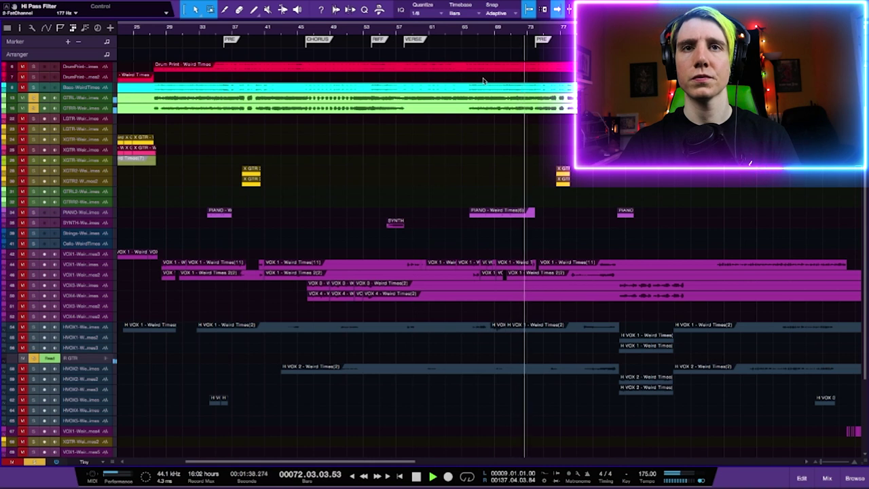
{"action": "key", "text": "space"}
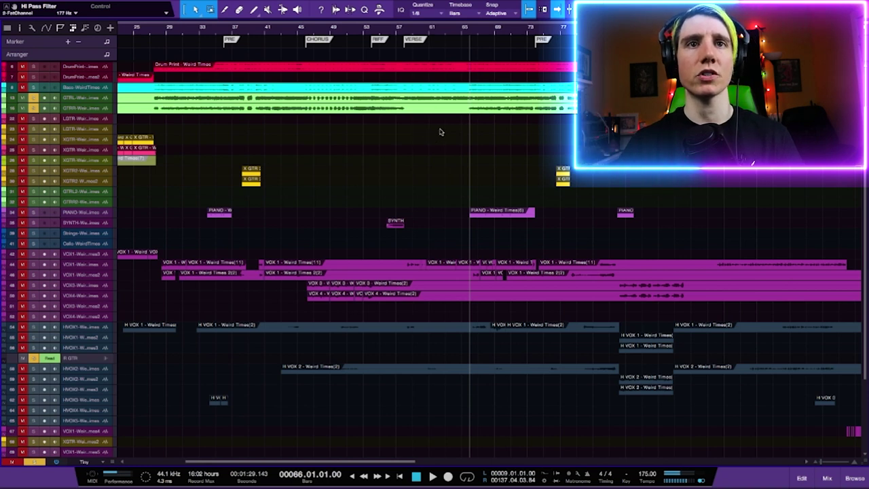
- Solo the bass track in place of the guitars and listen to it from bar 66
{"action": "key", "text": "w"}
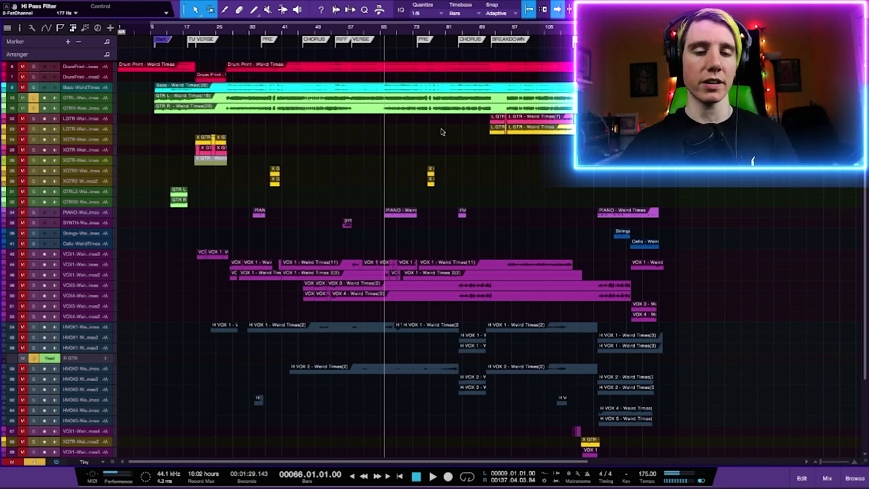
{"action": "key", "text": "w"}
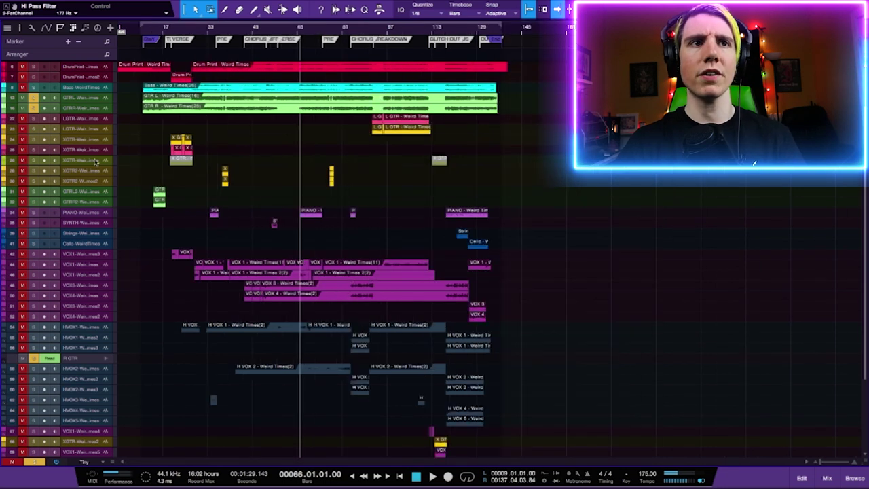
{"action": "left_click", "coordinate": [33, 87]}
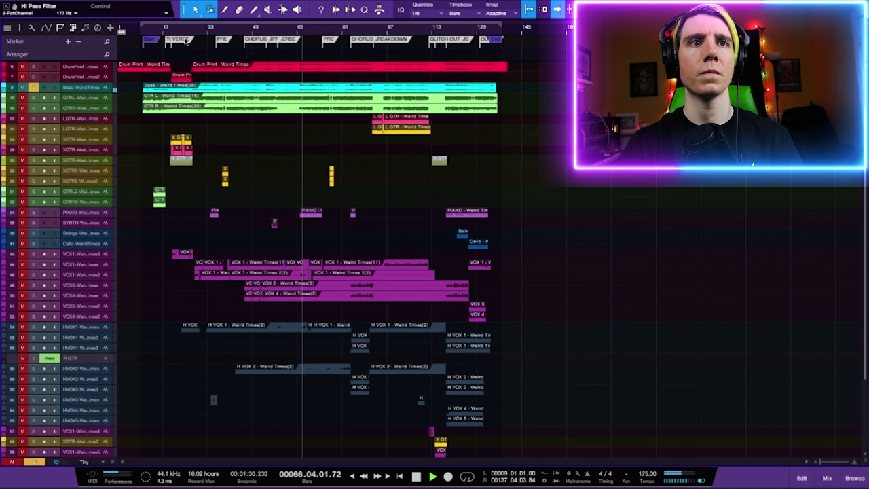
{"action": "key", "text": "e"}
- Show the mixer and the Kontakt instrument with the PunkBass First Bass patch, and close the instrument window
{"action": "scroll", "coordinate": [266, 203], "scroll_direction": "left", "scroll_amount": 2}
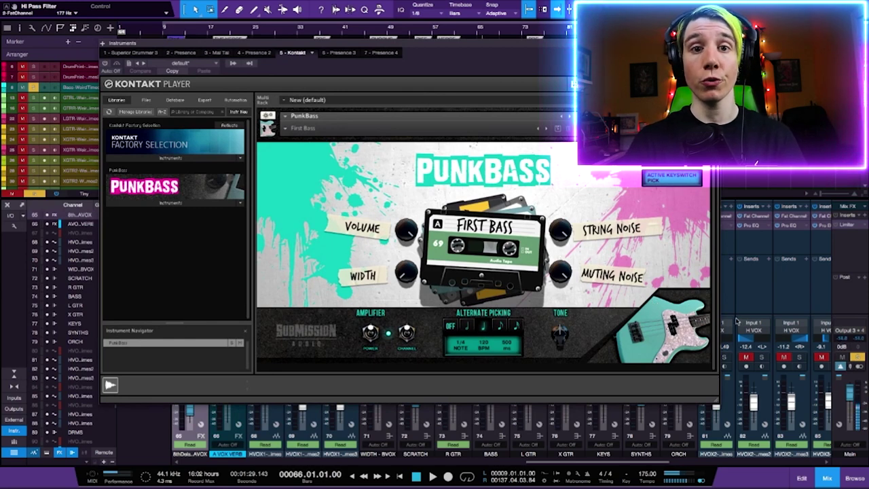
{"action": "mouse_move", "coordinate": [418, 48]}
{"action": "left_mouse_down"}
{"action": "mouse_move", "coordinate": [419, 73]}
{"action": "mouse_move", "coordinate": [408, 71]}
{"action": "mouse_move", "coordinate": [416, 81]}
{"action": "mouse_move", "coordinate": [415, 144]}
{"action": "left_mouse_up"}
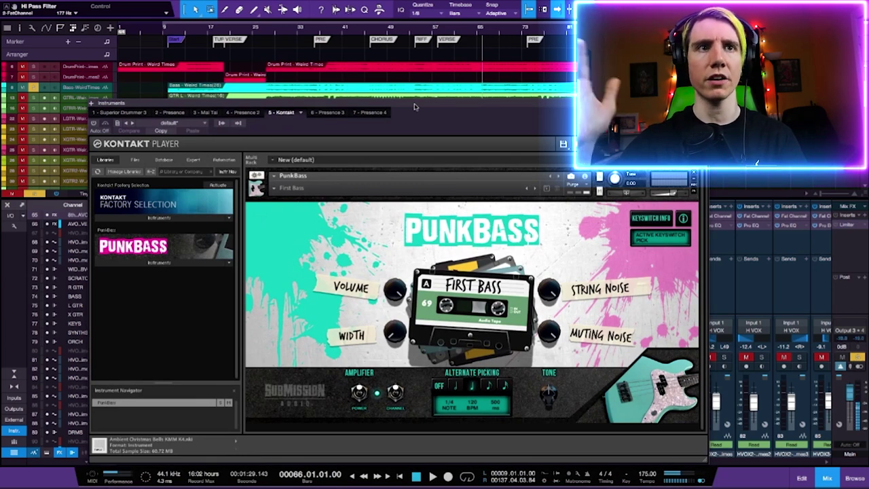
{"action": "left_click_drag", "start_coordinate": [415, 107], "coordinate": [435, 109]}
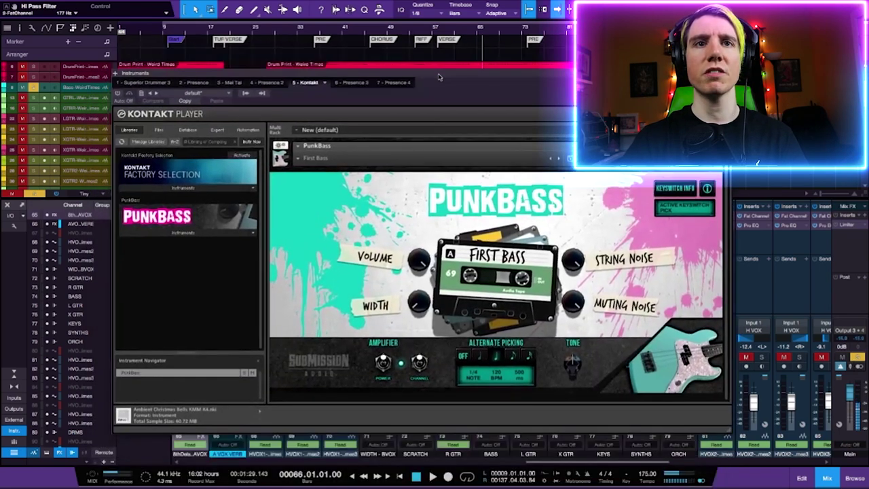
{"action": "key", "text": "Escape"}
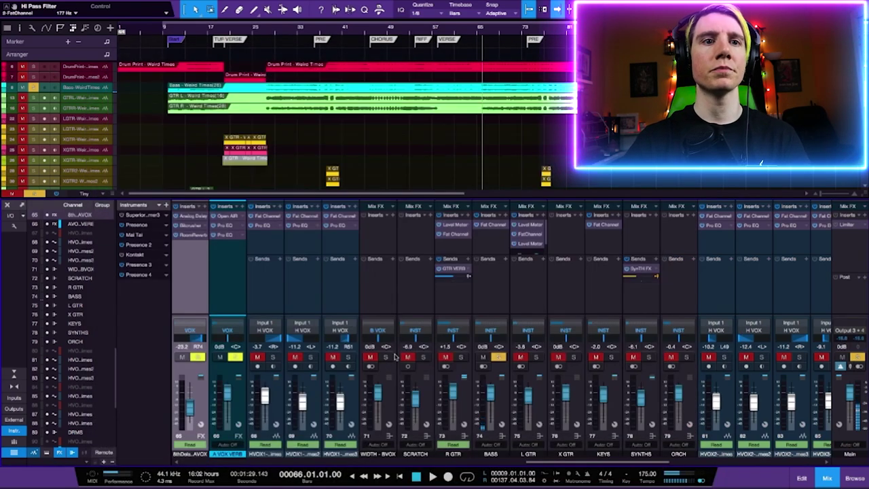
- Look through the mixer for the bass channel and its BASS WIDTH effects channel, and hide the mixer
{"action": "scroll", "coordinate": [399, 362], "scroll_direction": "left", "scroll_amount": 10}
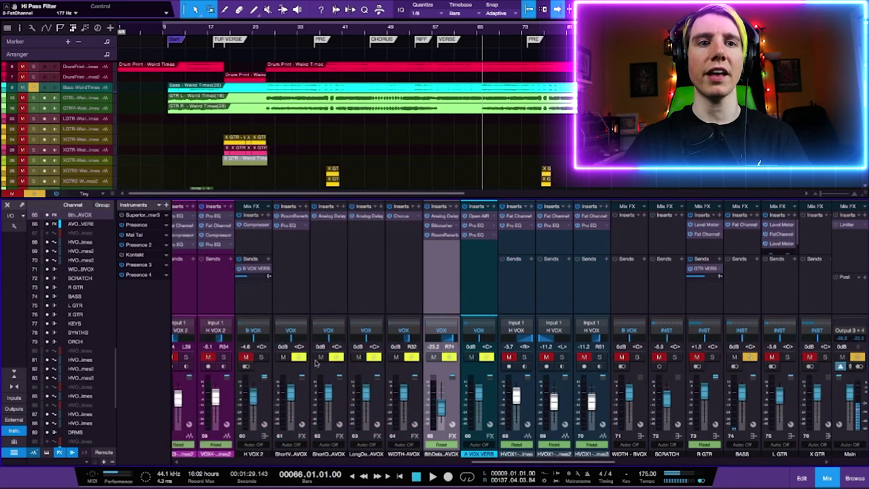
{"action": "scroll", "coordinate": [292, 364], "scroll_direction": "left", "scroll_amount": 8}
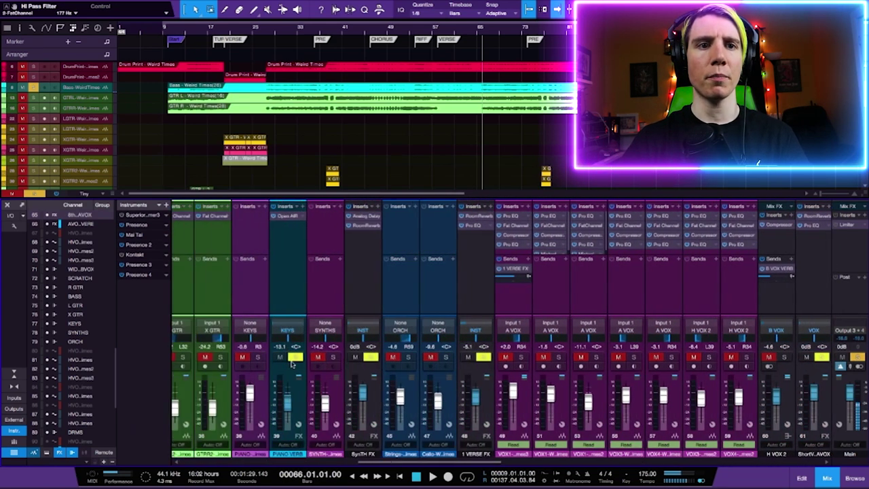
{"action": "scroll", "coordinate": [294, 365], "scroll_direction": "left", "scroll_amount": 4}
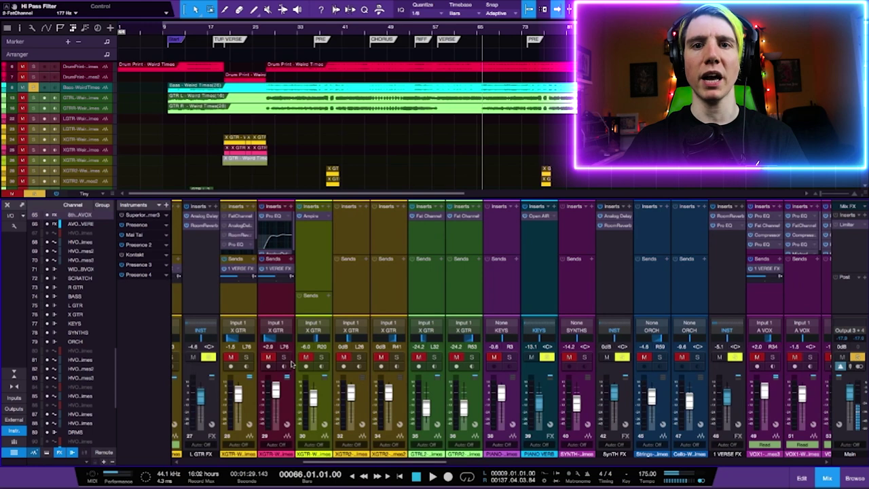
{"action": "scroll", "coordinate": [292, 365], "scroll_direction": "left", "scroll_amount": 8}
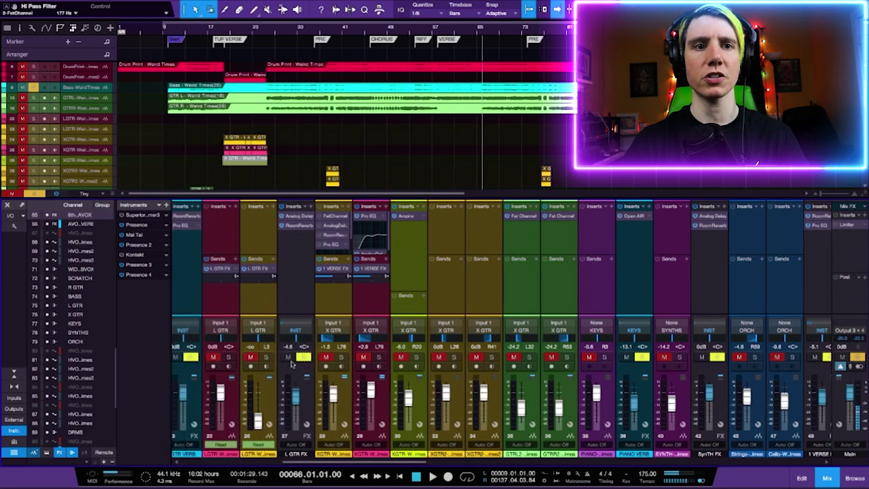
{"action": "scroll", "coordinate": [292, 365], "scroll_direction": "left", "scroll_amount": 3}
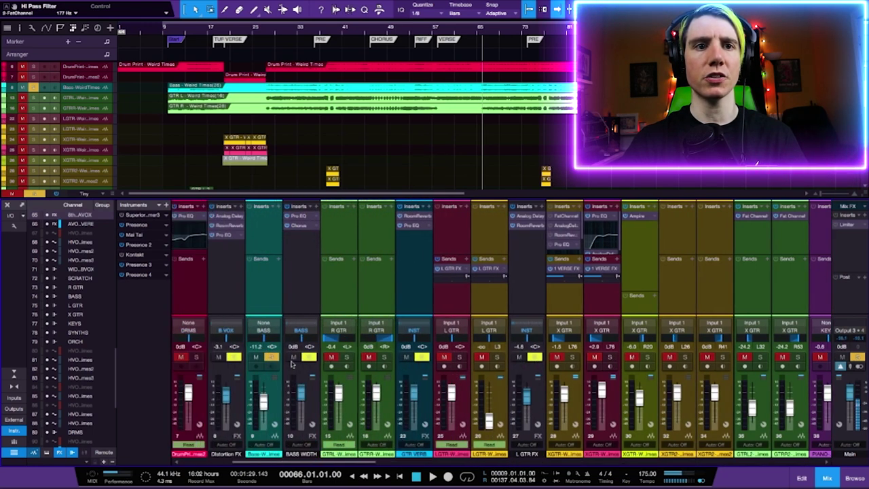
{"action": "scroll", "coordinate": [292, 365], "scroll_direction": "right", "scroll_amount": 3}
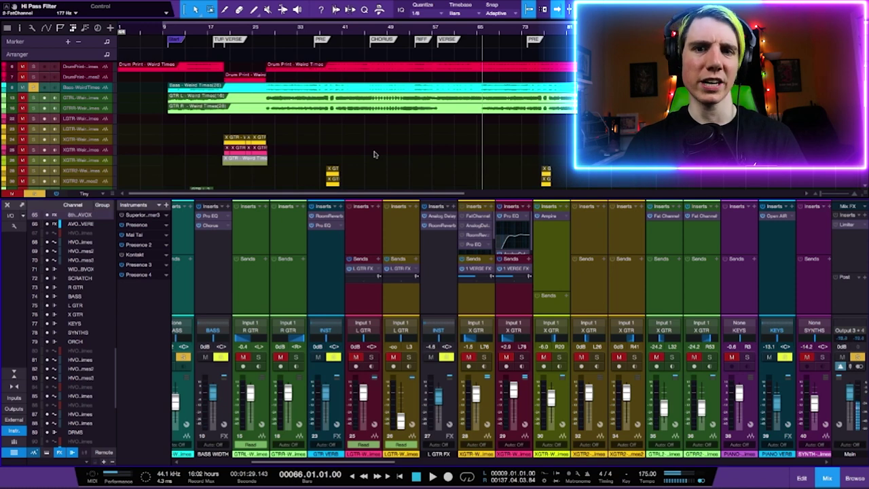
{"action": "key", "text": "F3"}
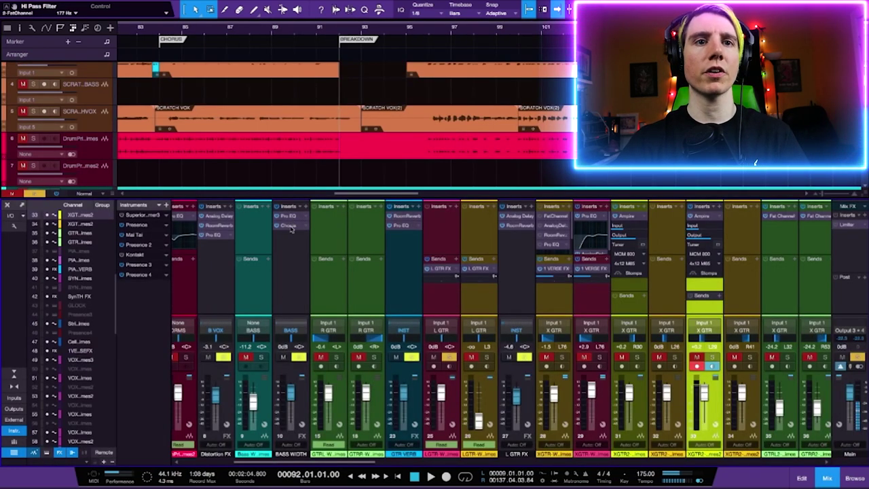
- Show the Pro EQ settings on the BASS WIDTH effects channel and close the plug-in window
{"action": "left_click", "coordinate": [289, 226]}
{"action": "left_click", "coordinate": [713, 157]}
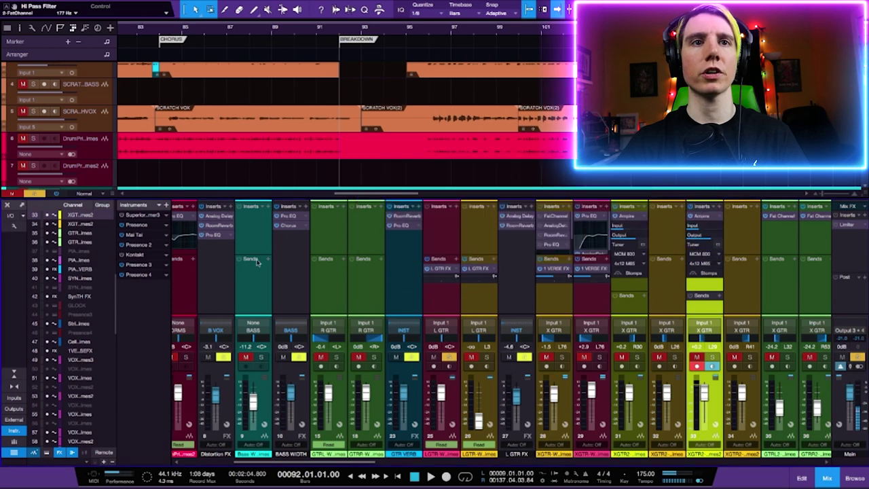
{"action": "left_click", "coordinate": [294, 218]}
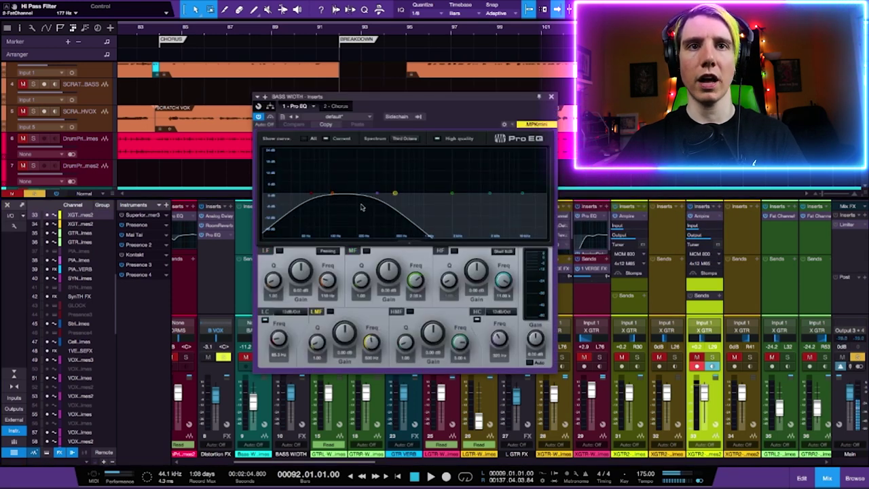
{"action": "left_click", "coordinate": [551, 98]}
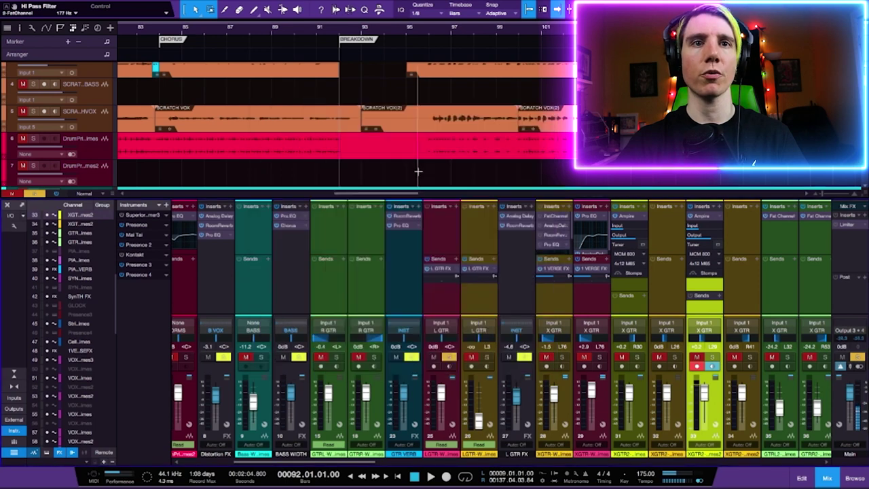
- Show the Chorus settings on the BASS WIDTH effects channel and close the plug-in window
{"action": "left_click", "coordinate": [289, 232]}
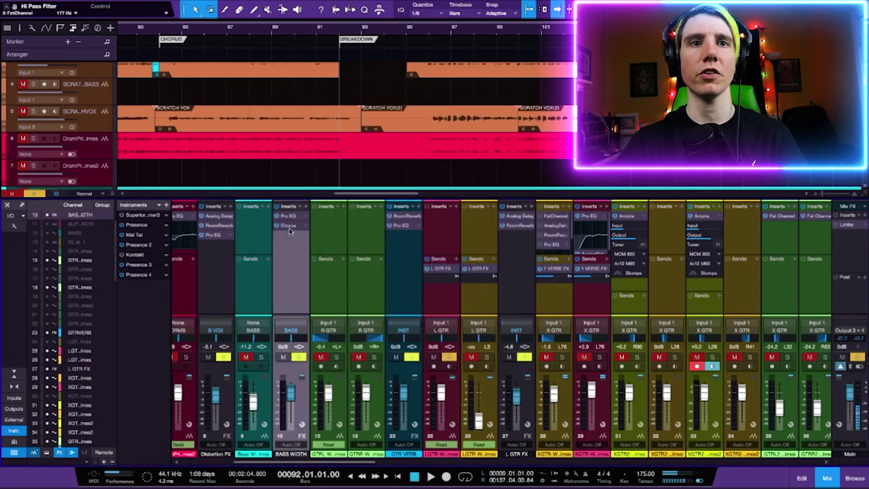
{"action": "left_click", "coordinate": [290, 227]}
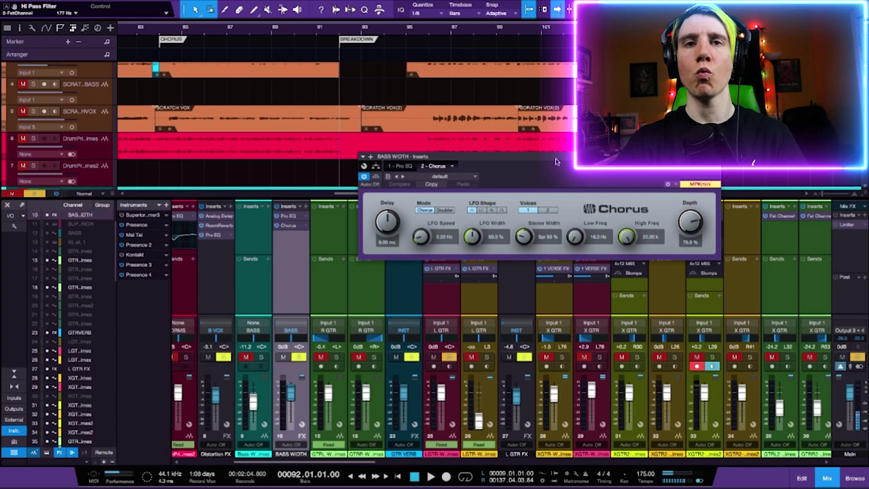
{"action": "left_click_drag", "start_coordinate": [557, 163], "coordinate": [522, 165]}
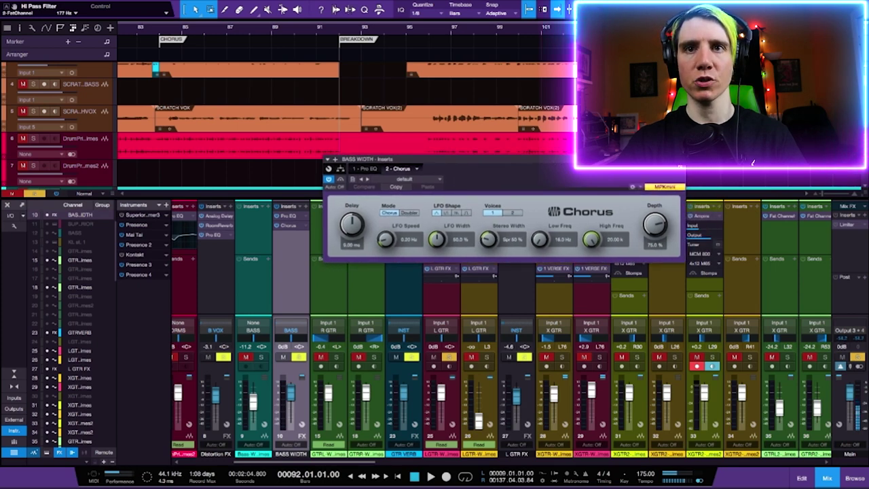
{"action": "key", "text": "Escape"}
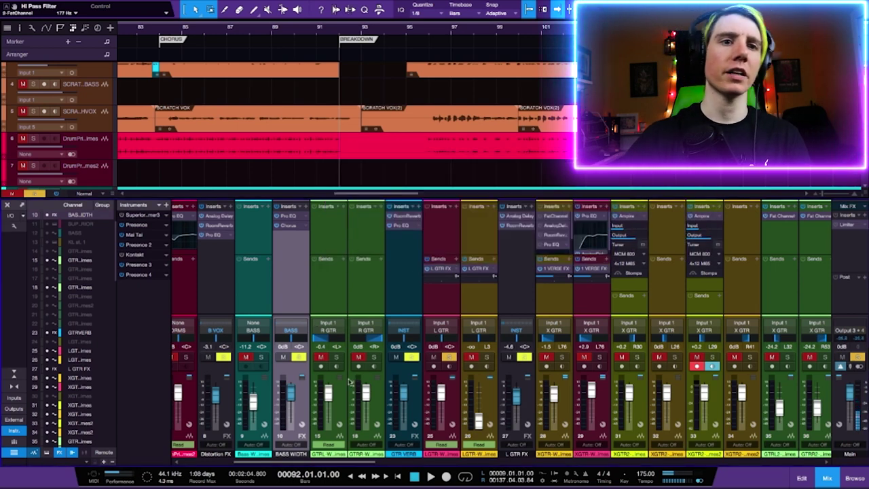
- Show the Fat Channel on the BASS bus and compare the soloed bass with its FET compressor switched off and on
{"action": "scroll", "coordinate": [358, 382], "scroll_direction": "right", "scroll_amount": 1}
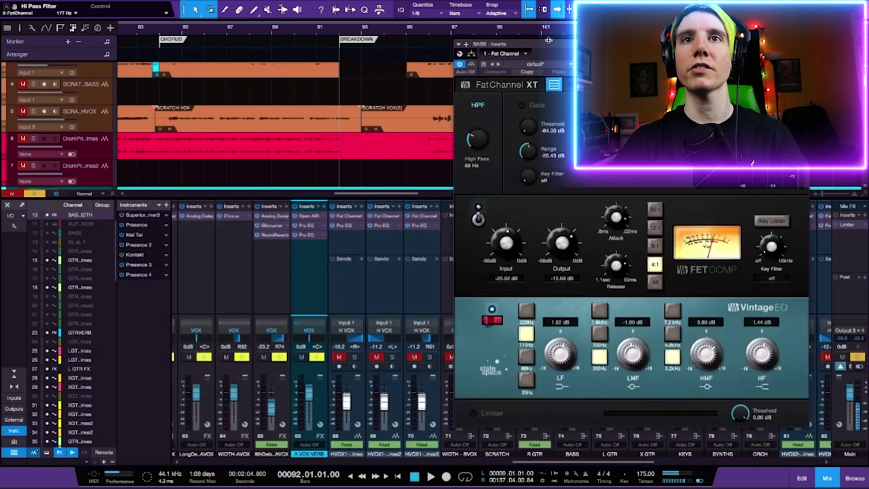
{"action": "left_click_drag", "start_coordinate": [548, 41], "coordinate": [547, 17]}
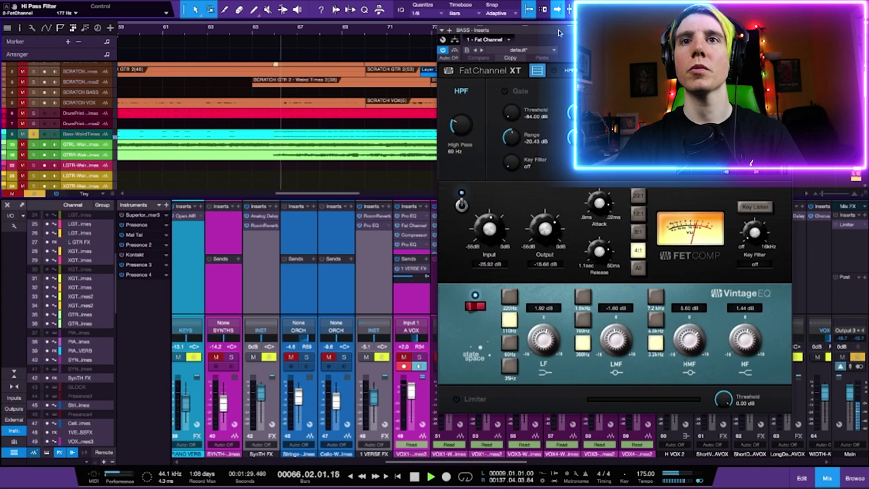
{"action": "left_click_drag", "start_coordinate": [571, 58], "coordinate": [480, 58]}
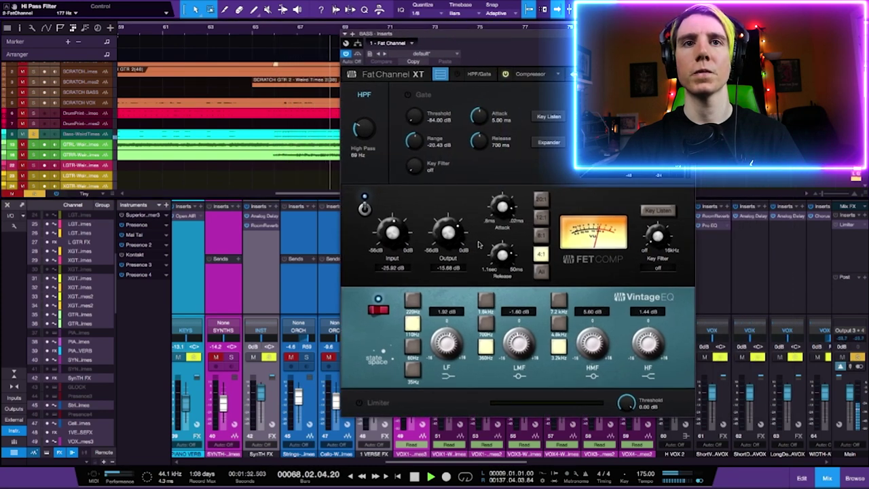
{"action": "left_click", "coordinate": [365, 208]}
{"action": "left_click", "coordinate": [365, 208]}
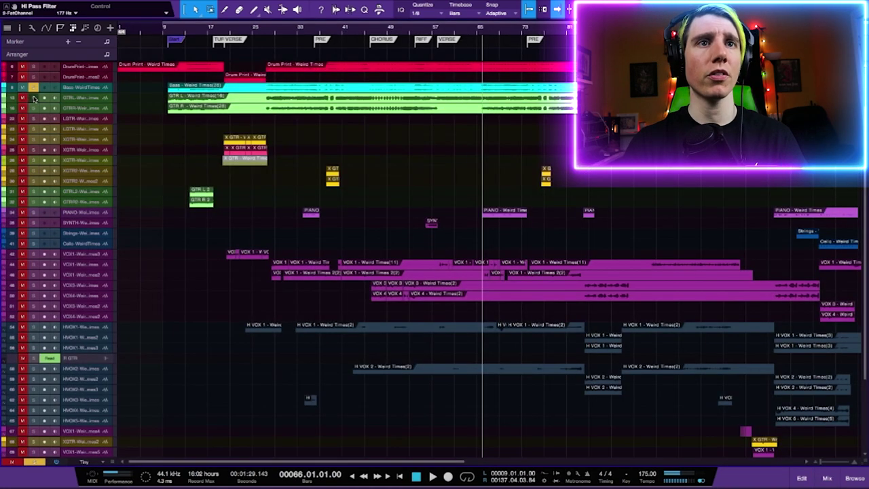
- Listen to the drums, bass and left and right guitars soloed together from bar 13
{"action": "left_click", "coordinate": [185, 140]}
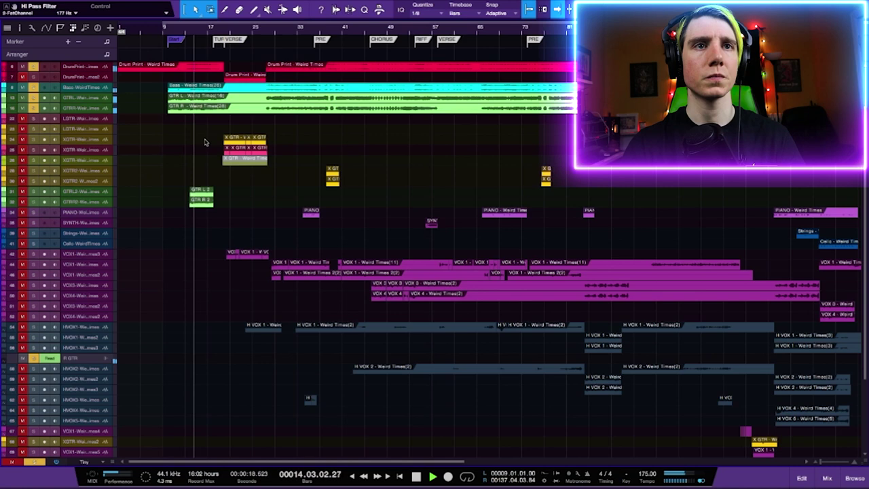
{"action": "key", "text": "e"}
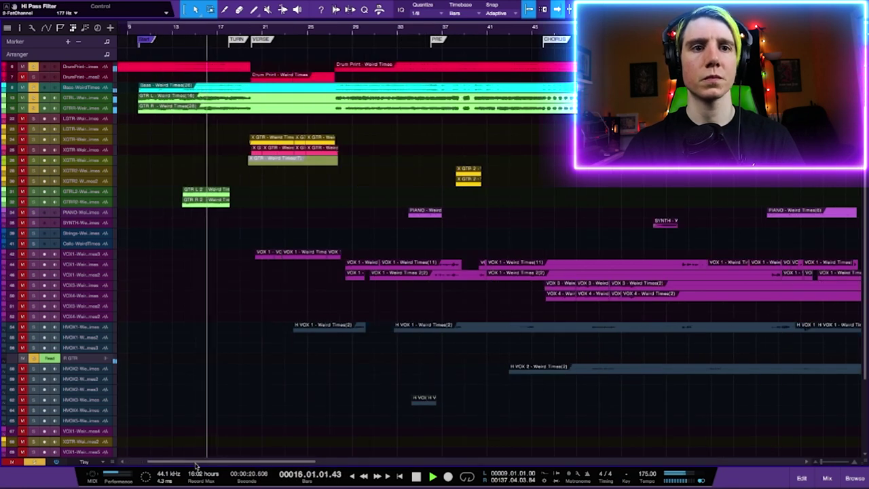
{"action": "scroll", "coordinate": [360, 170], "scroll_direction": "left", "scroll_amount": 3}
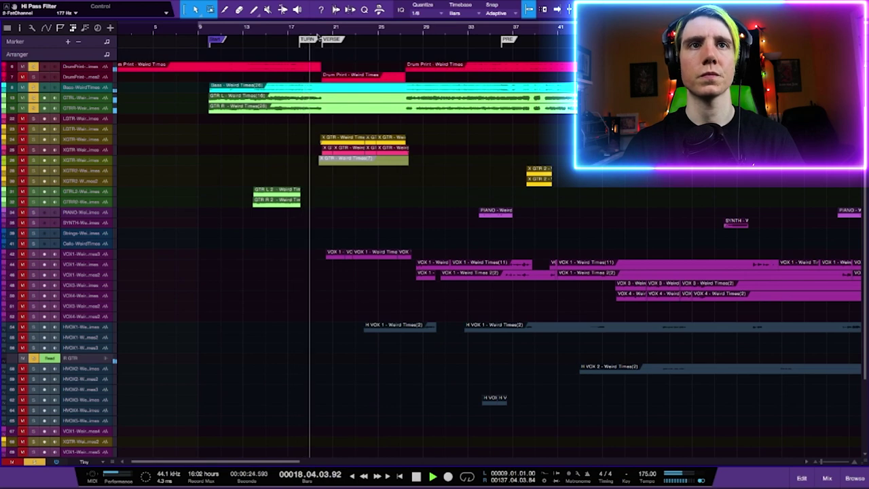
{"action": "key", "text": "space"}
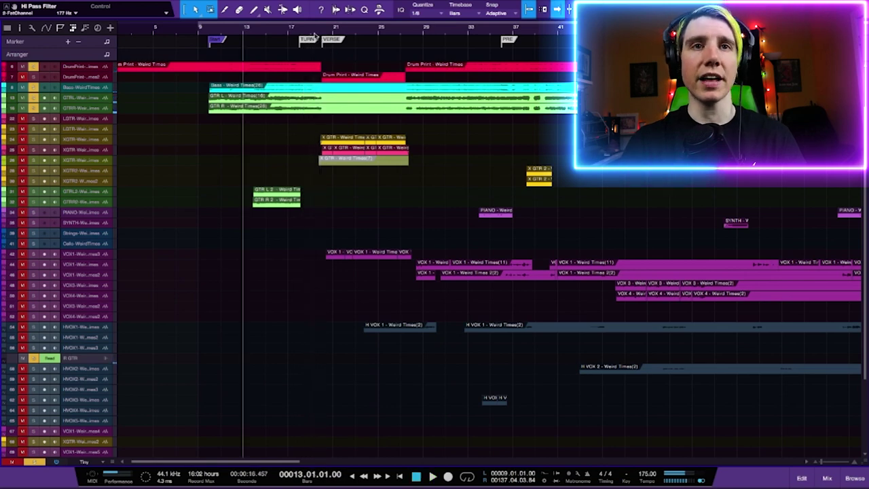
- Solo only the second drum print track and listen to it from the start of the verse at bar 20
{"action": "key", "text": "w"}
{"action": "scroll", "coordinate": [304, 237], "scroll_direction": "right", "scroll_amount": 2}
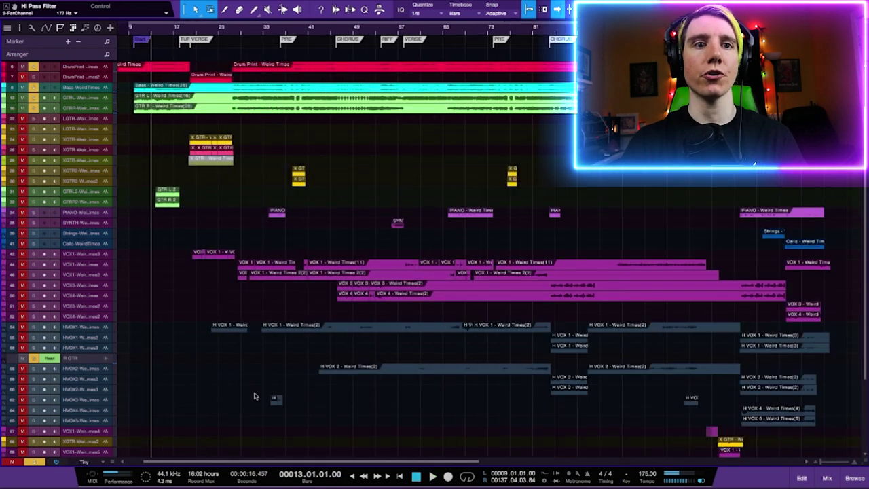
{"action": "left_click_drag", "start_coordinate": [206, 464], "coordinate": [207, 465]}
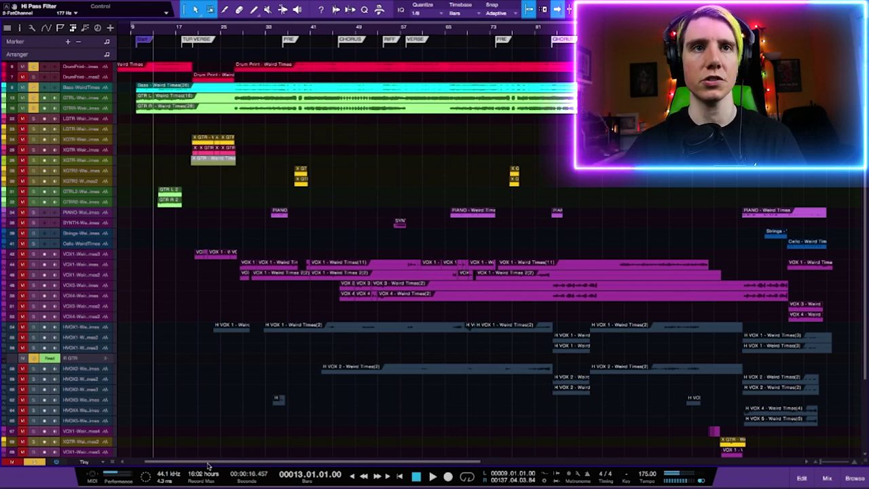
{"action": "left_click_drag", "start_coordinate": [208, 466], "coordinate": [250, 446]}
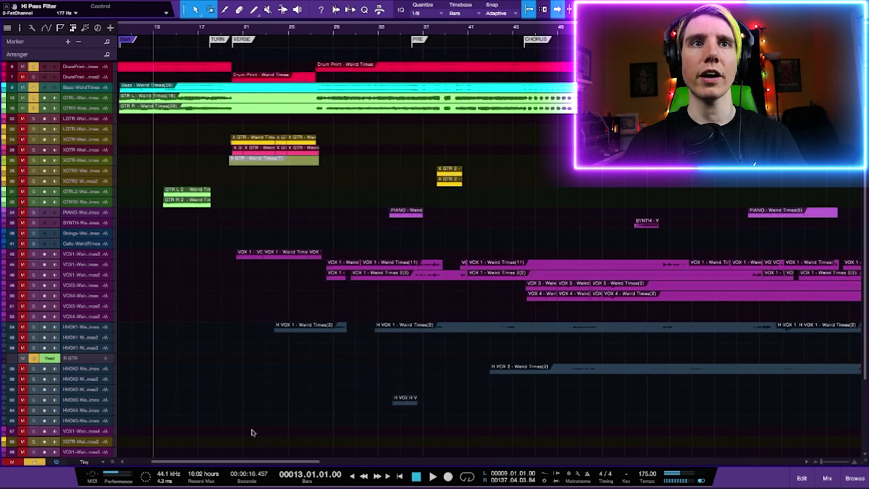
{"action": "left_click", "coordinate": [231, 32]}
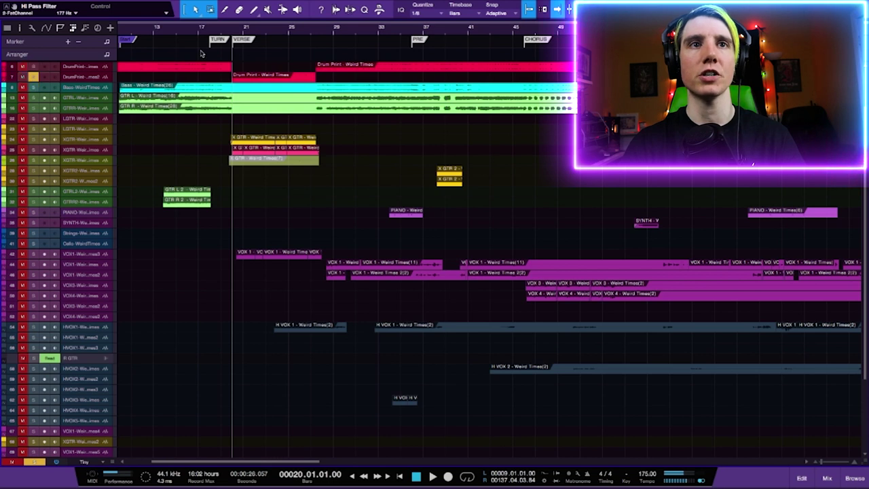
{"action": "key", "text": "e"}
{"action": "key", "text": "e"}
{"action": "key", "text": "space"}
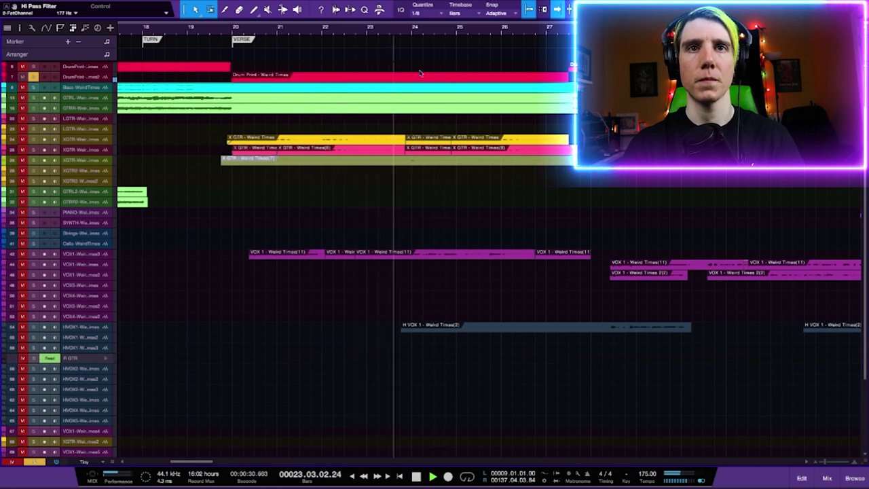
{"action": "key", "text": "space"}
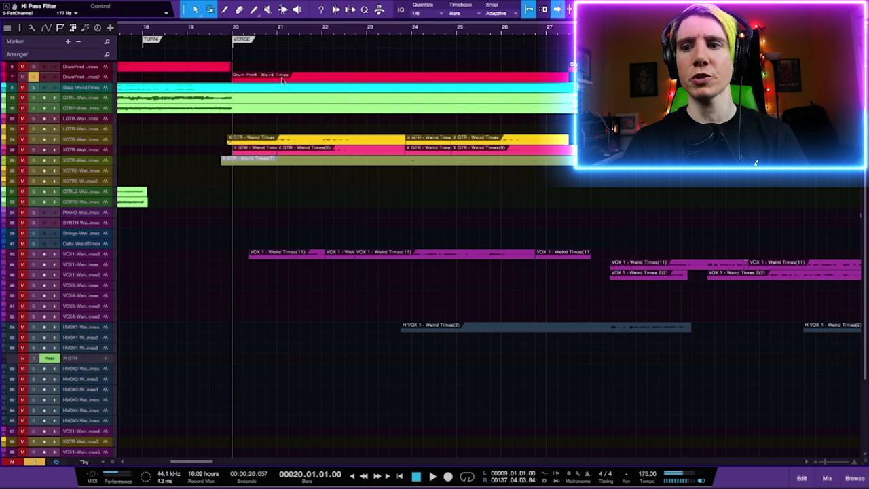
- Show the mixer and open the Pro EQ on the second drum print channel
{"action": "scroll", "coordinate": [283, 80], "scroll_direction": "up", "scroll_amount": 5}
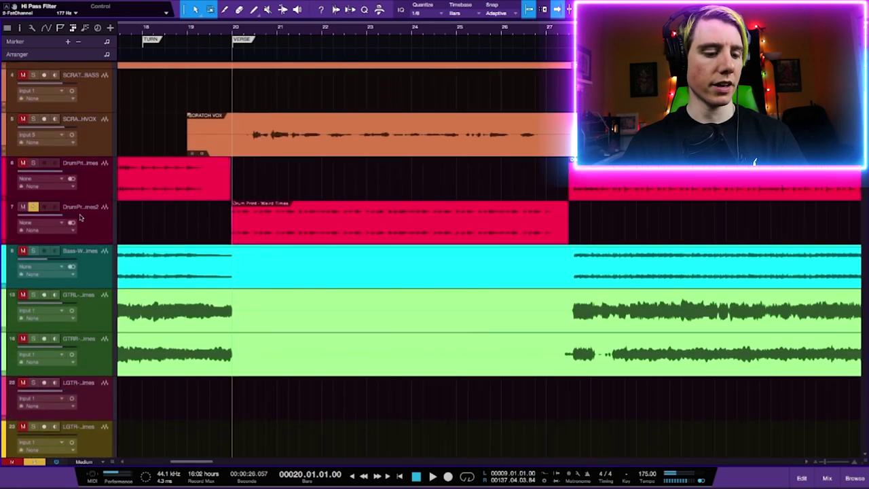
{"action": "key", "text": "F3"}
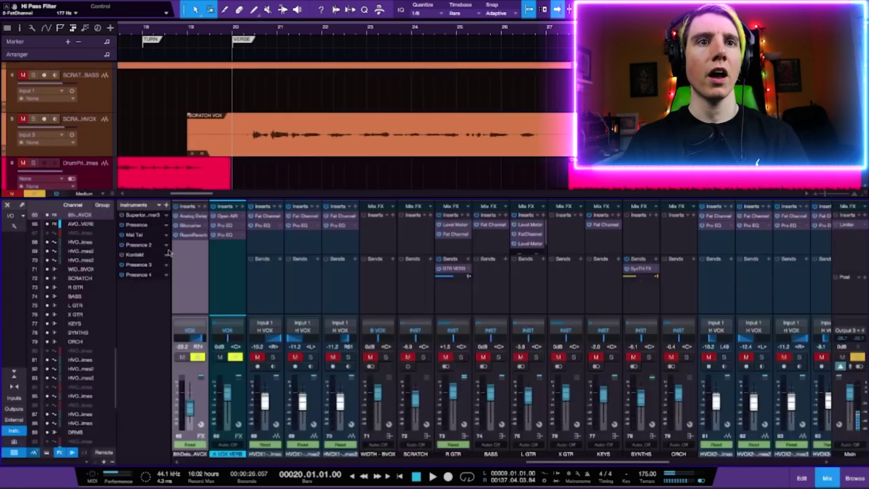
{"action": "scroll", "coordinate": [252, 335], "scroll_direction": "left", "scroll_amount": 10}
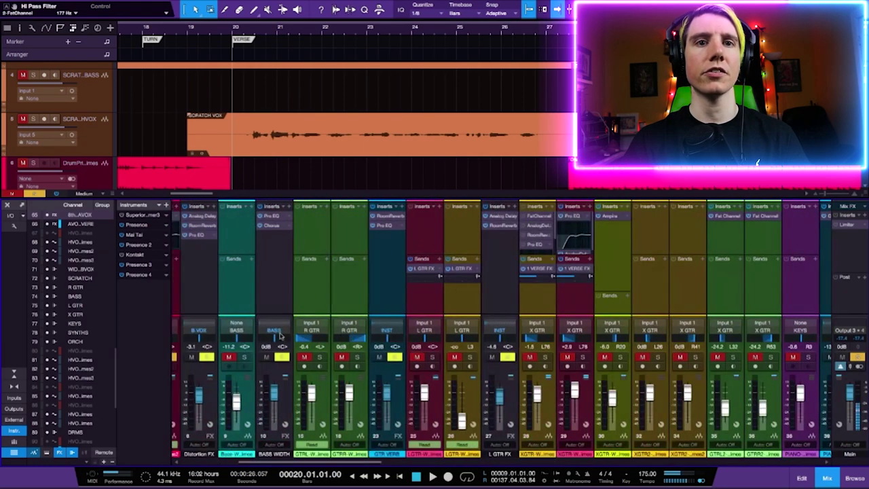
{"action": "scroll", "coordinate": [285, 319], "scroll_direction": "left", "scroll_amount": 2}
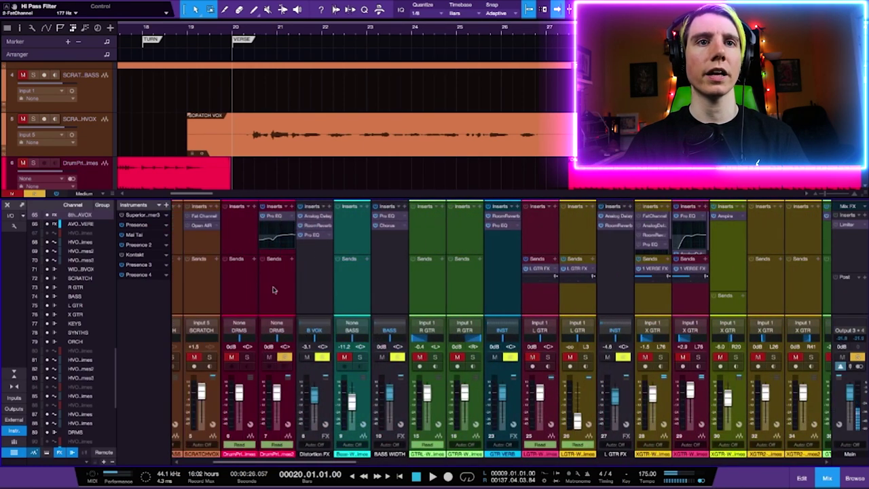
{"action": "left_click", "coordinate": [276, 218]}
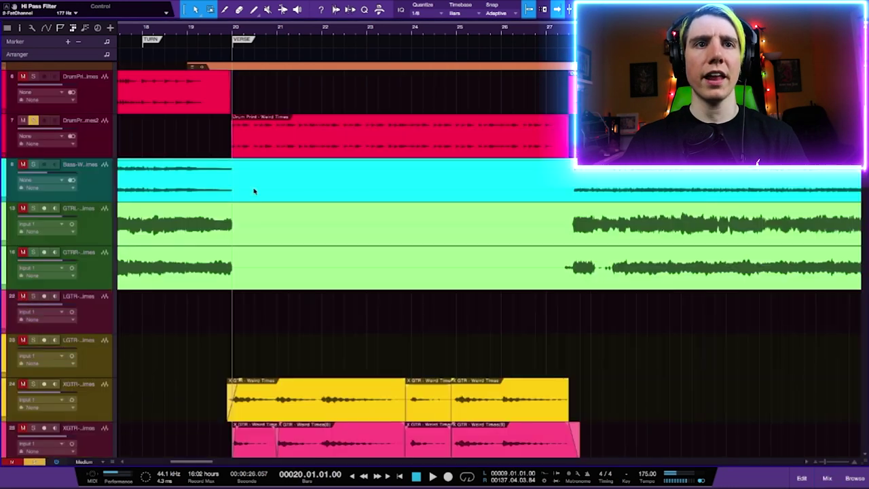
- Solo the pink X GTR track and listen to it from the start of the verse at bar 20
{"action": "scroll", "coordinate": [267, 204], "scroll_direction": "down", "scroll_amount": 5}
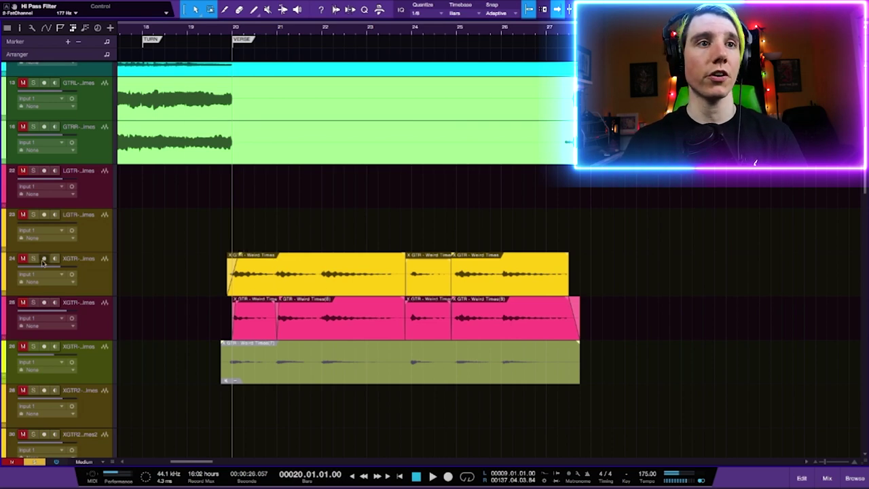
{"action": "scroll", "coordinate": [227, 252], "scroll_direction": "down", "scroll_amount": 3}
{"action": "scroll", "coordinate": [38, 191], "scroll_direction": "up", "scroll_amount": 7}
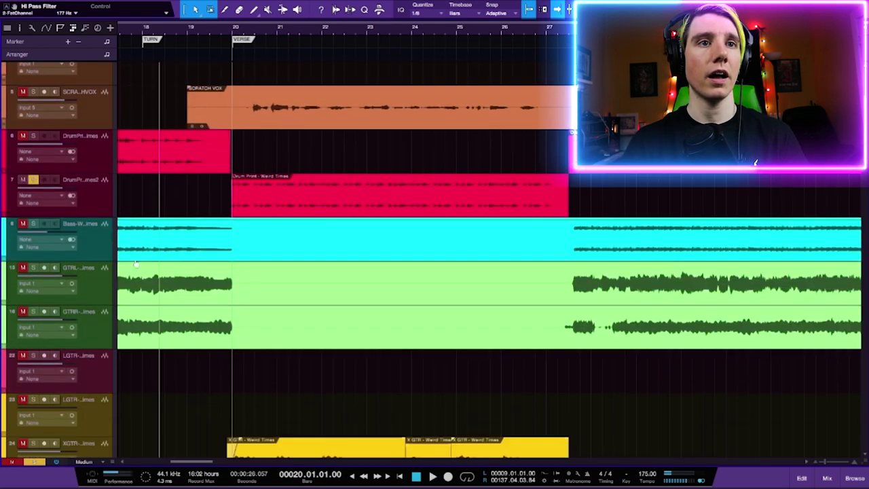
{"action": "scroll", "coordinate": [38, 192], "scroll_direction": "down", "scroll_amount": 5}
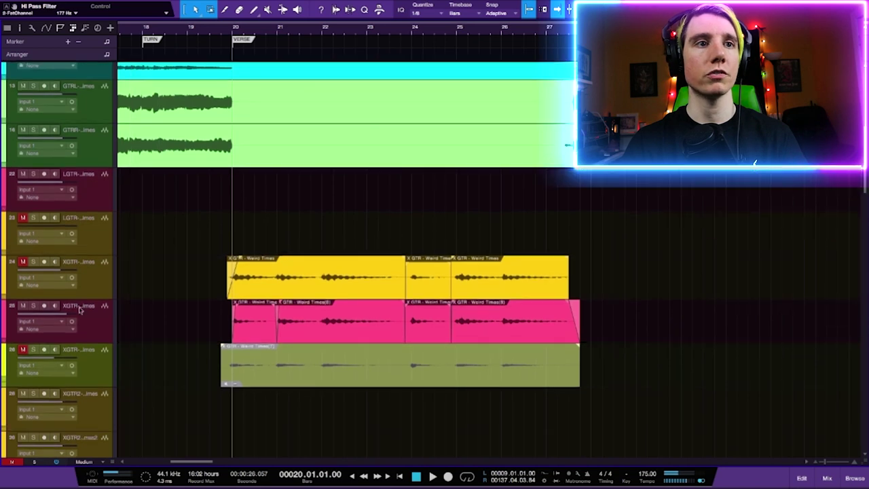
{"action": "left_click", "coordinate": [34, 307]}
{"action": "key", "text": "space"}
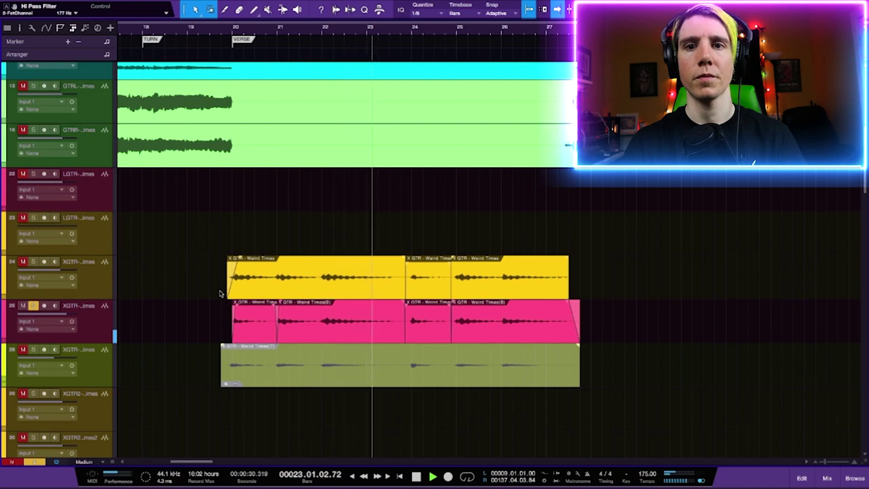
{"action": "key", "text": "space"}
- Add the second drum print and the verse lead vocal to the solos, and listen from bar 20
{"action": "scroll", "coordinate": [284, 312], "scroll_direction": "up", "scroll_amount": 5}
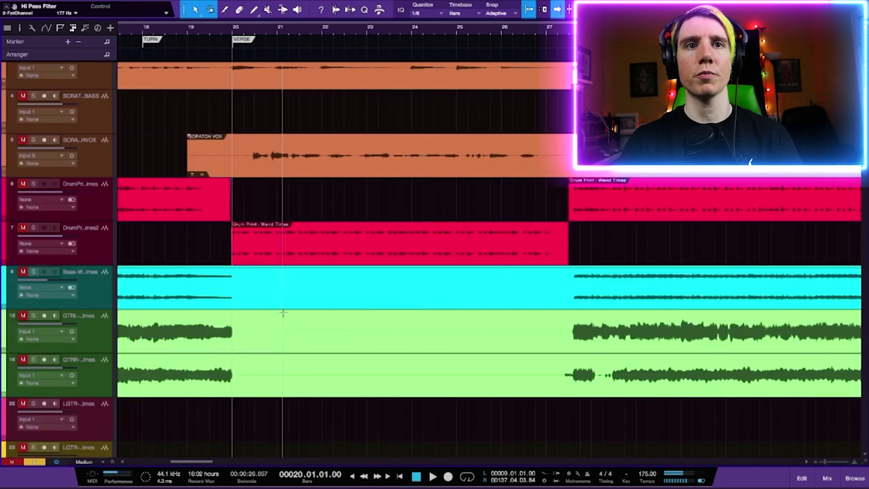
{"action": "scroll", "coordinate": [283, 311], "scroll_direction": "down", "scroll_amount": 3}
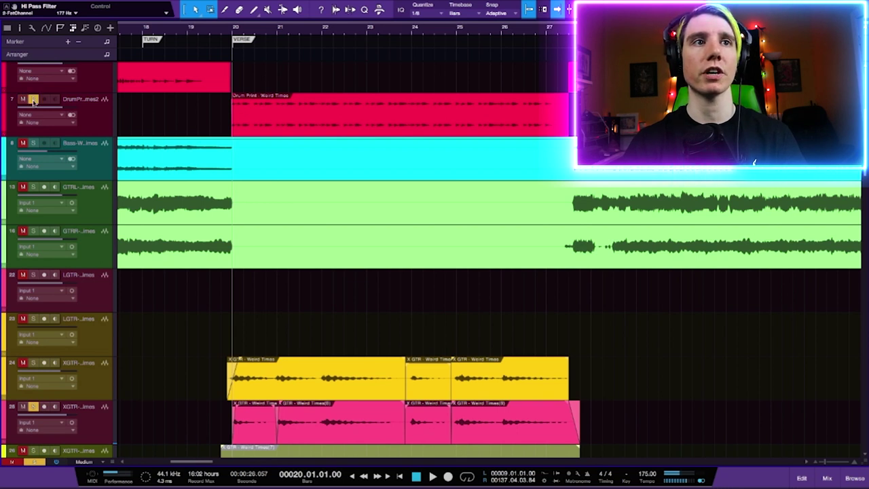
{"action": "key", "text": "space"}
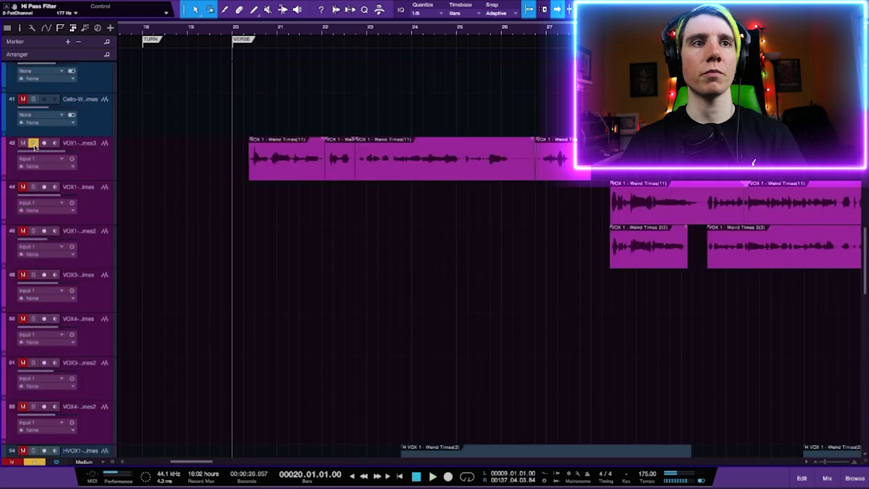
{"action": "key", "text": "space"}
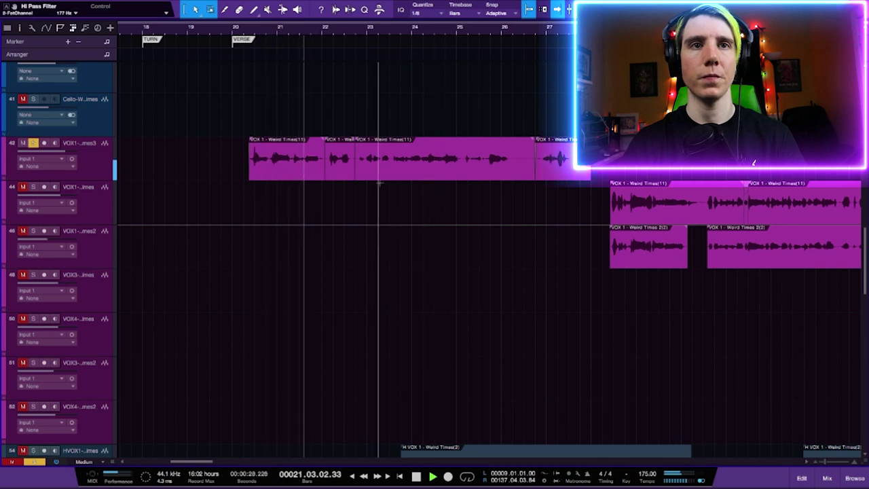
{"action": "key", "text": "space"}
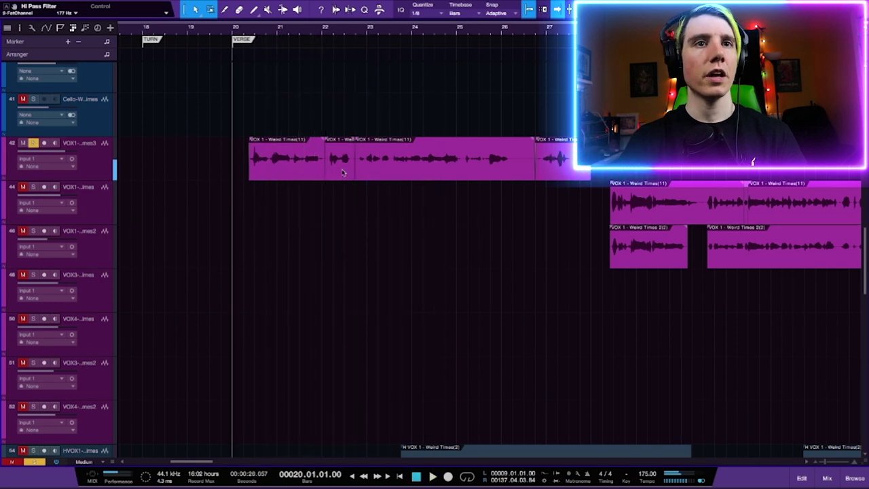
- Clear the solos and listen to the full mix from bar 26 through the end of the verse
{"action": "scroll", "coordinate": [249, 154], "scroll_direction": "up", "scroll_amount": 3}
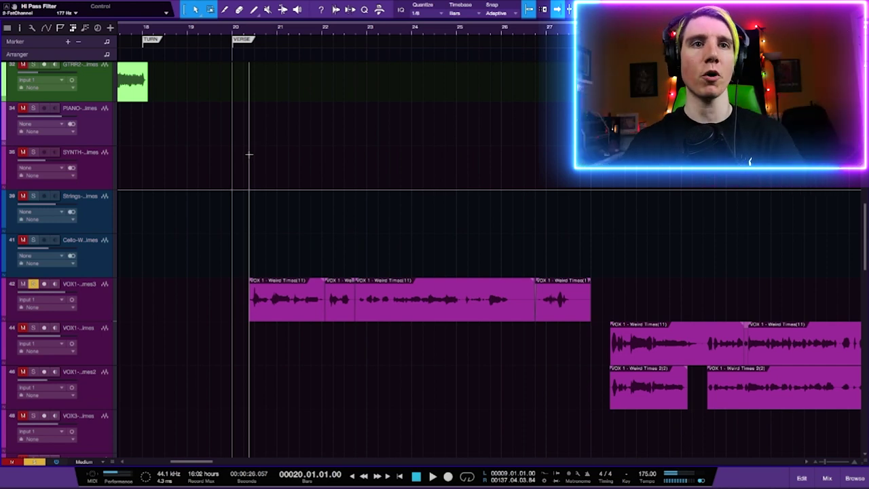
{"action": "scroll", "coordinate": [247, 153], "scroll_direction": "down", "scroll_amount": 1}
{"action": "scroll", "coordinate": [74, 269], "scroll_direction": "up", "scroll_amount": 10}
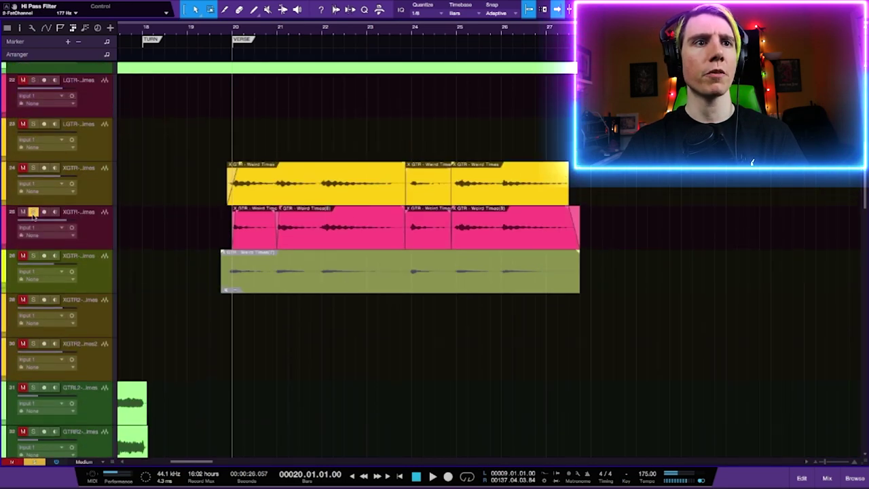
{"action": "scroll", "coordinate": [34, 204], "scroll_direction": "up", "scroll_amount": 8}
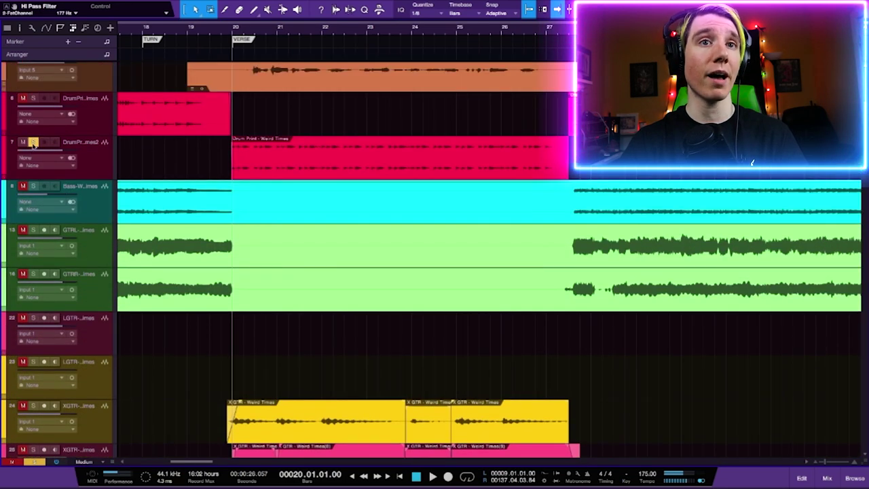
{"action": "left_click", "coordinate": [34, 142]}
{"action": "left_click", "coordinate": [505, 34]}
{"action": "key", "text": "space"}
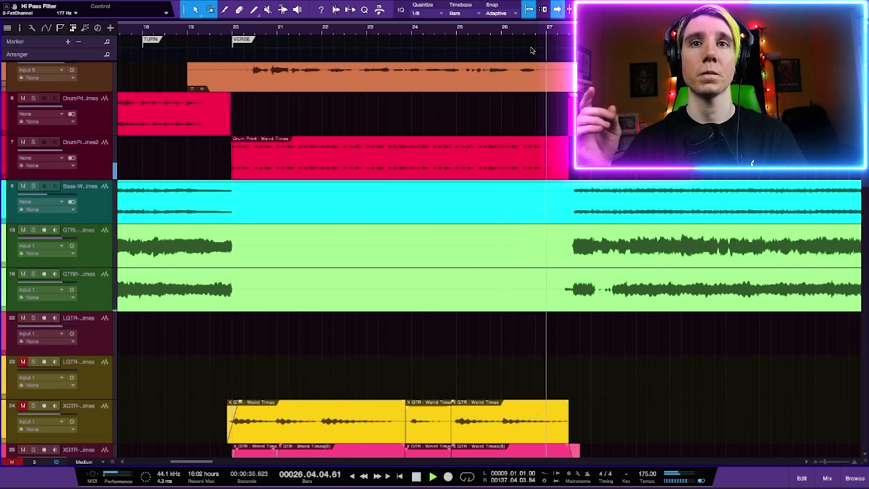
{"action": "key", "text": "space"}
- Look over the whole arrangement, from the drum prints and main guitars down to the additional guitar, piano, synth and vocal tracks
{"action": "key", "text": "w"}
{"action": "key", "text": "w"}
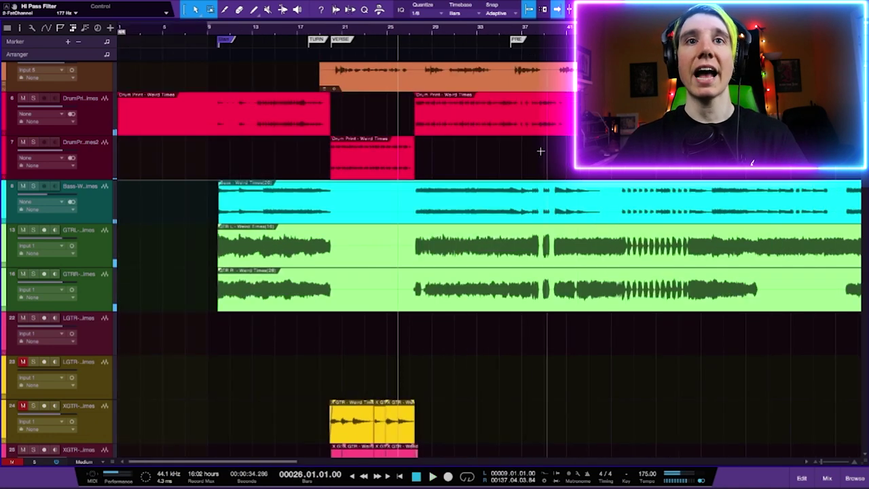
{"action": "scroll", "coordinate": [458, 132], "scroll_direction": "down", "scroll_amount": 1}
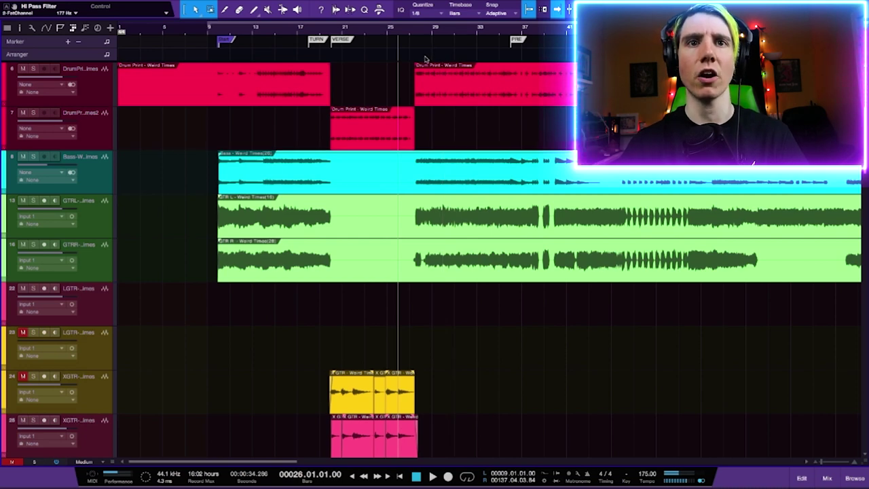
{"action": "scroll", "coordinate": [426, 65], "scroll_direction": "down", "scroll_amount": 1}
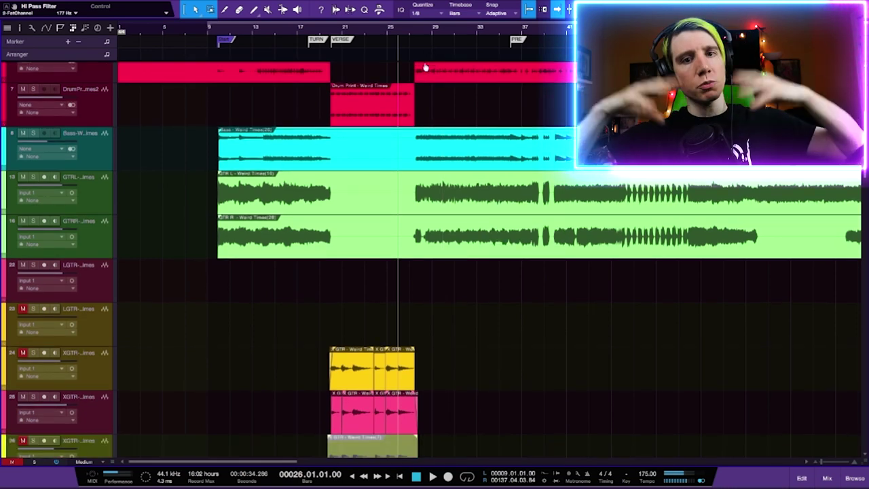
{"action": "scroll", "coordinate": [428, 72], "scroll_direction": "down", "scroll_amount": 1}
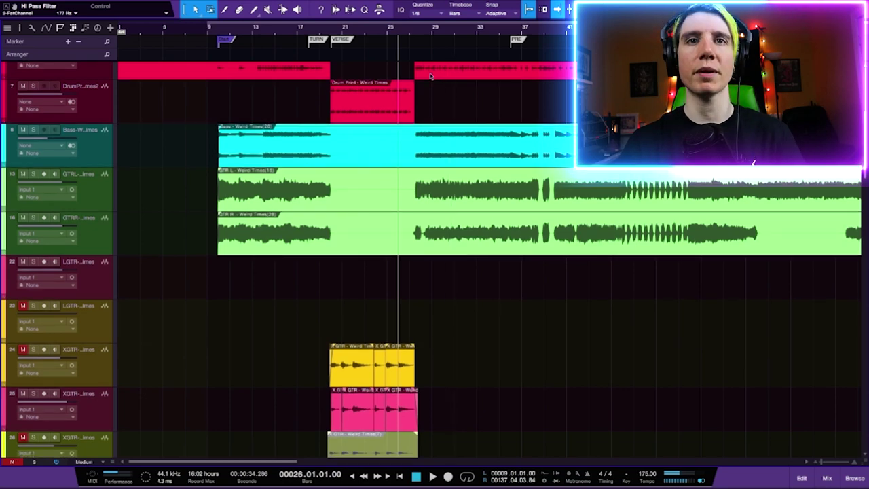
{"action": "scroll", "coordinate": [430, 76], "scroll_direction": "down", "scroll_amount": 10}
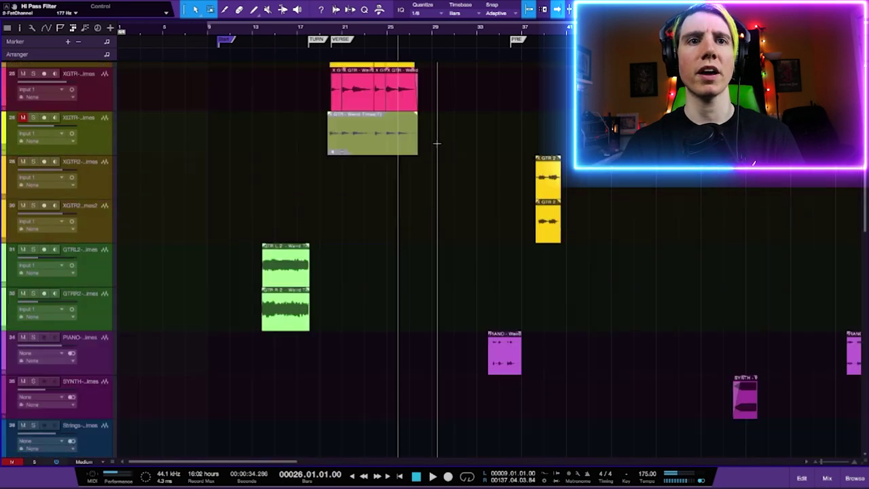
{"action": "key", "text": "shift+f"}
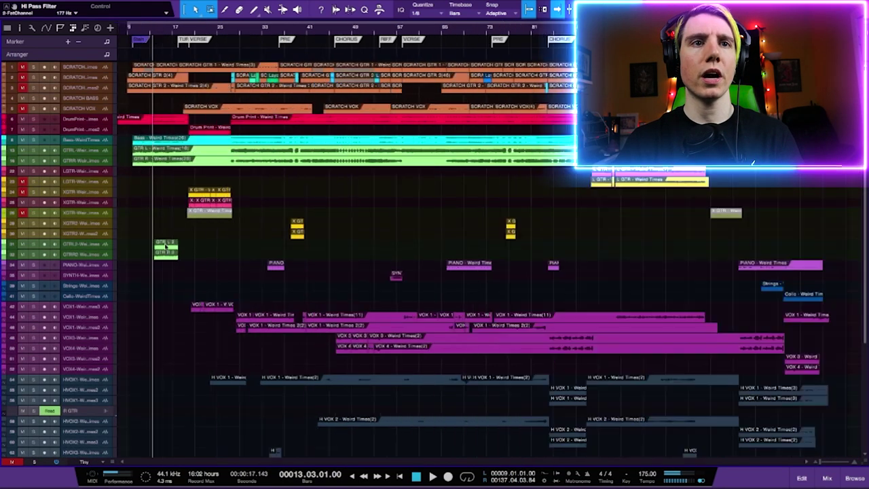
- Solo the second left and right guitar tracks, GTR L 2 and GTR R 2, and listen to them from around bar 14
{"action": "key", "text": "e"}
{"action": "key", "text": "e"}
{"action": "key", "text": "e"}
{"action": "key", "text": "e"}
{"action": "key", "text": "e"}
{"action": "key", "text": "e"}
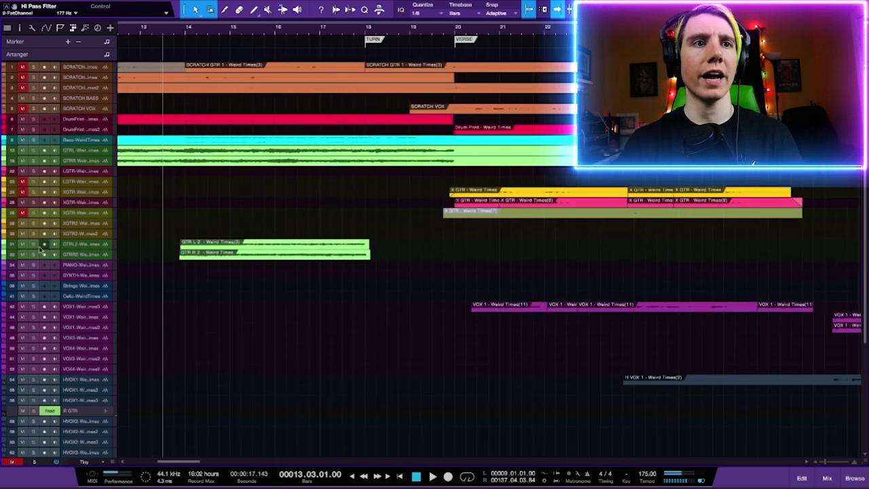
{"action": "left_click", "coordinate": [34, 246]}
{"action": "left_click", "coordinate": [185, 35]}
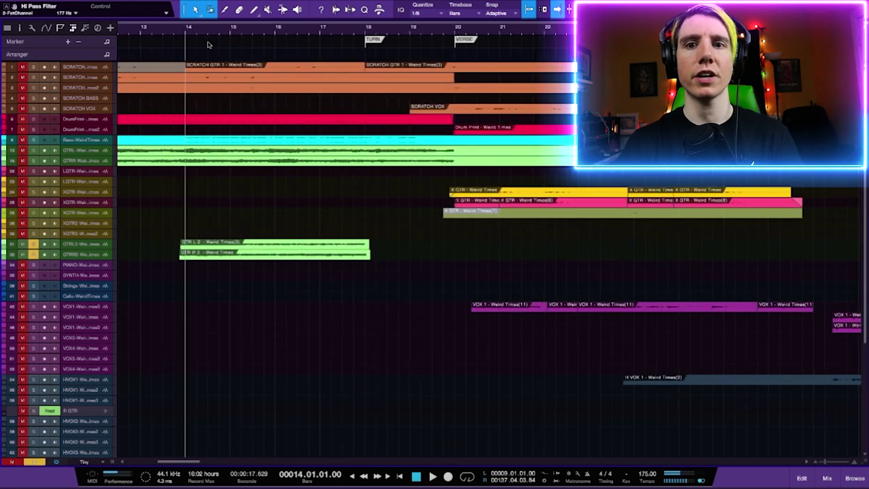
{"action": "key", "text": "space"}
{"action": "key", "text": "space"}
{"action": "key", "text": "space"}
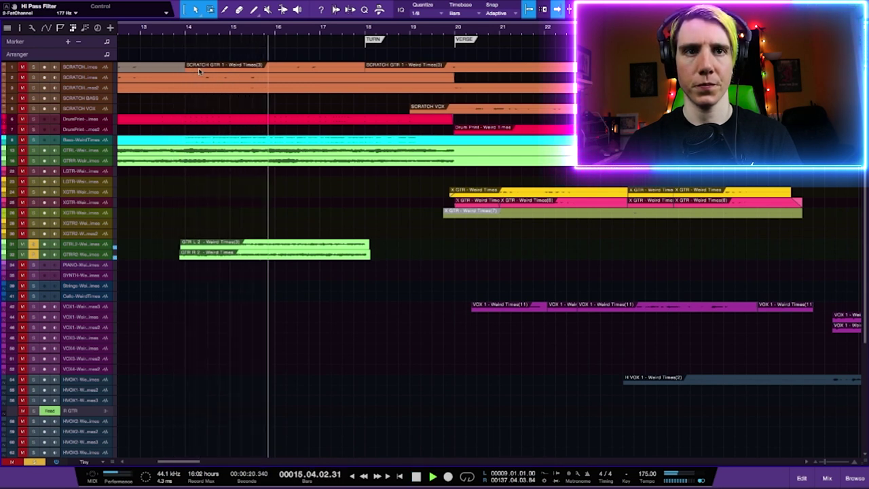
{"action": "key", "text": "space"}
- Show the mixer channels of the second guitar pair, and audition the pair soloed together with the bass before clearing the solos
{"action": "key", "text": "F3"}
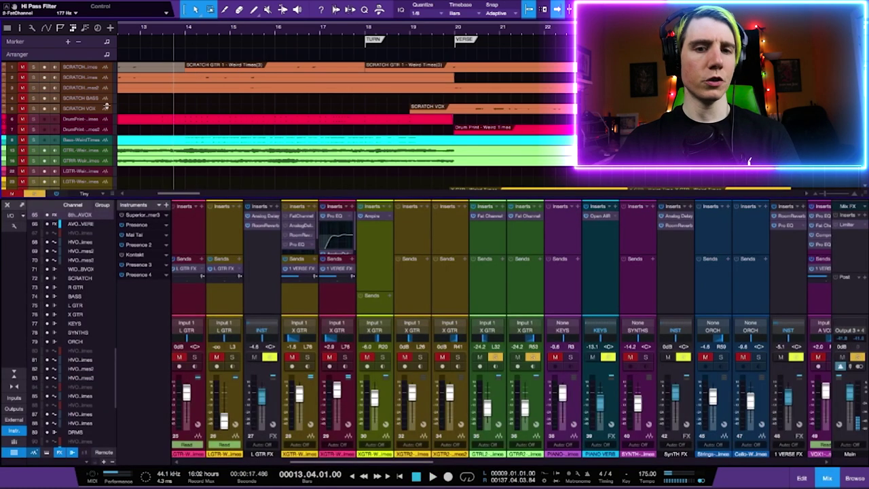
{"action": "key", "text": "F3"}
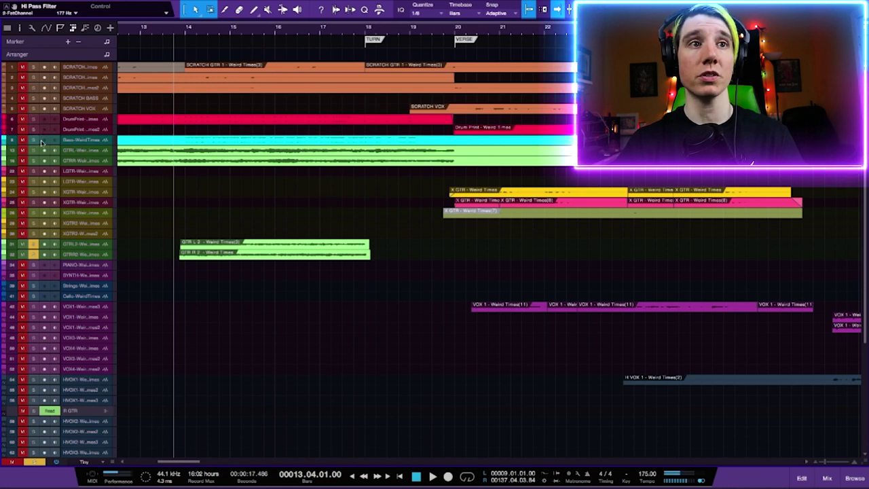
{"action": "key", "text": "space"}
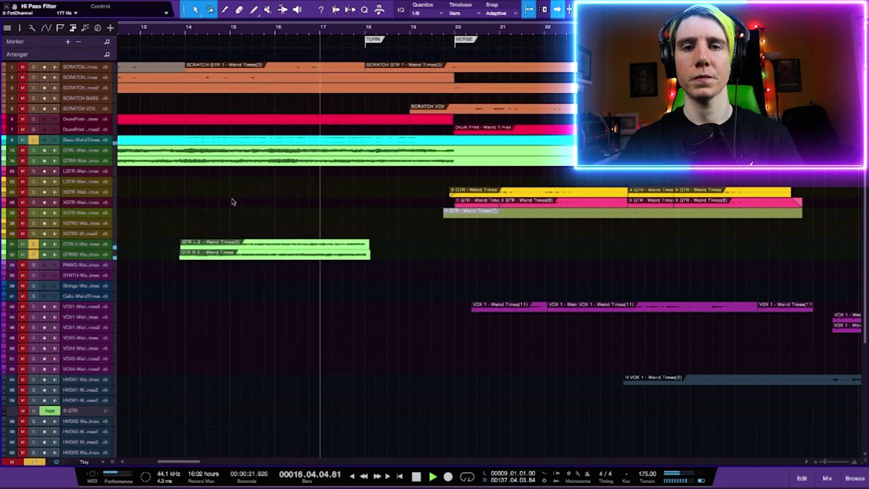
{"action": "key", "text": "space"}
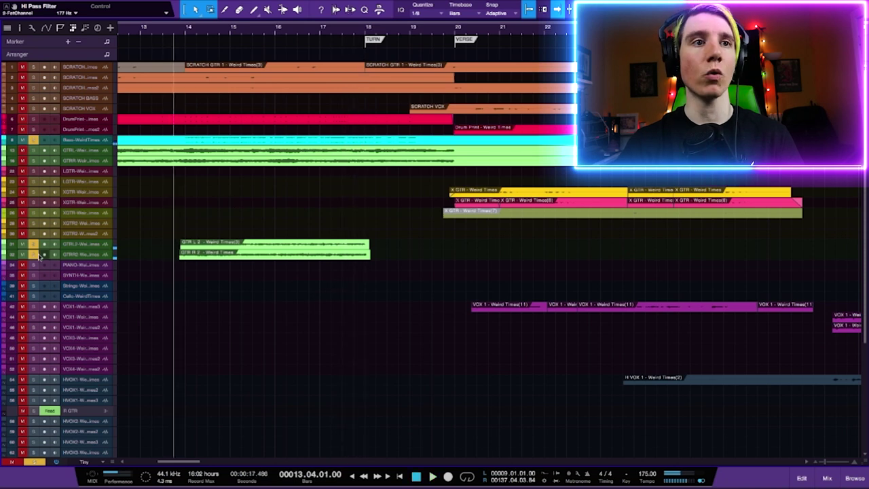
{"action": "left_click", "coordinate": [34, 141]}
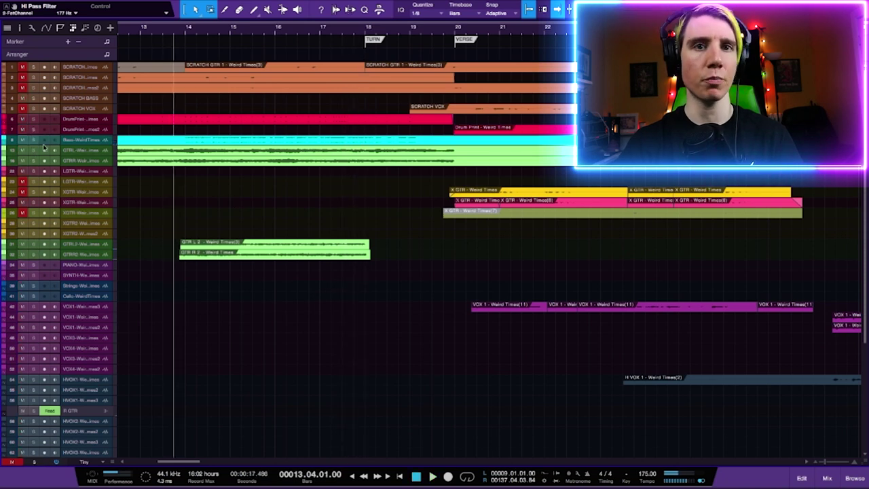
- Solo the two X GTR 2 tracks in the pre-chorus and listen to them from bar 38, beat 2
{"action": "scroll", "coordinate": [336, 263], "scroll_direction": "down", "scroll_amount": 5}
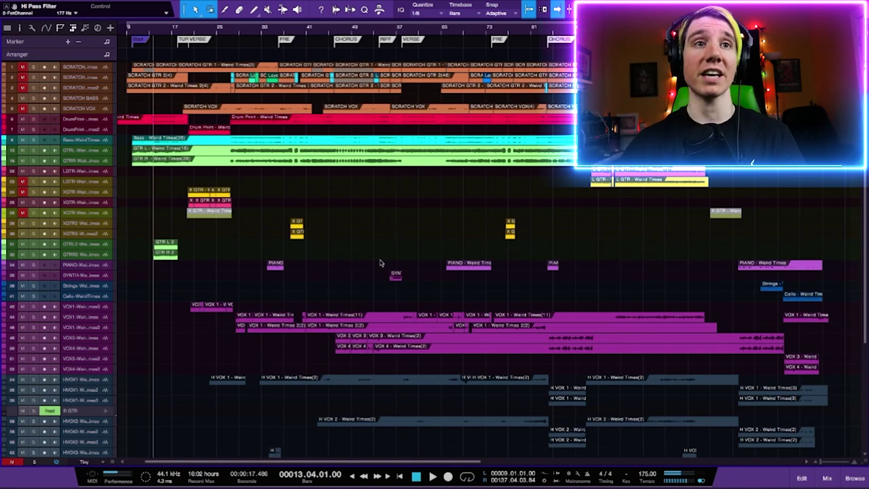
{"action": "left_click", "coordinate": [304, 123]}
{"action": "scroll", "coordinate": [304, 115], "scroll_direction": "up", "scroll_amount": 4}
{"action": "left_click", "coordinate": [306, 33]}
{"action": "scroll", "coordinate": [293, 194], "scroll_direction": "down", "scroll_amount": 2}
{"action": "scroll", "coordinate": [326, 204], "scroll_direction": "up", "scroll_amount": 2}
{"action": "scroll", "coordinate": [336, 212], "scroll_direction": "up", "scroll_amount": 2}
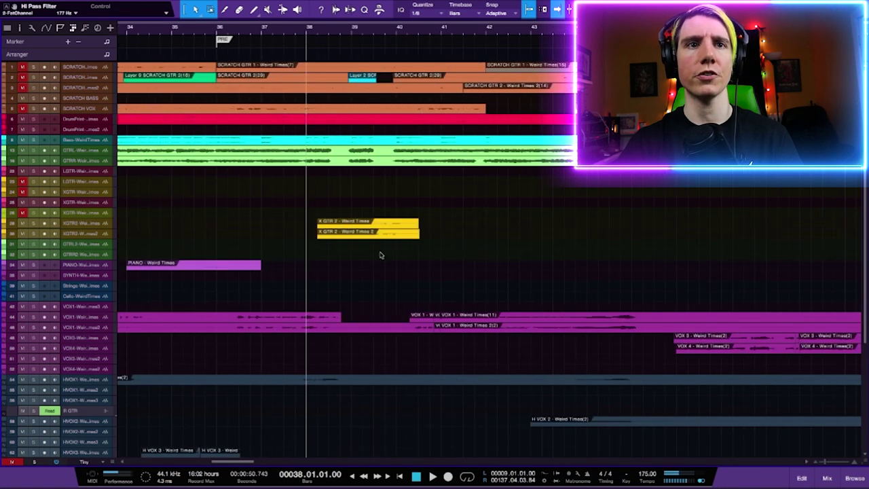
{"action": "left_click", "coordinate": [317, 34]}
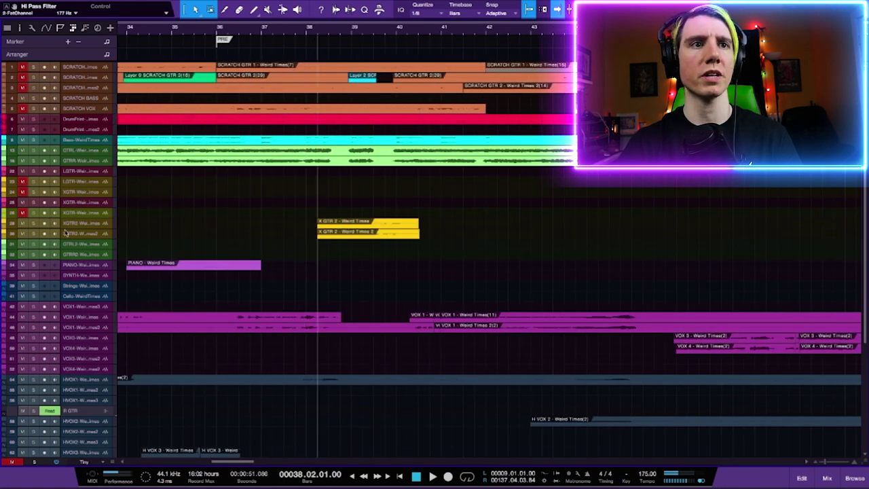
{"action": "left_click", "coordinate": [34, 233]}
{"action": "key", "text": "space"}
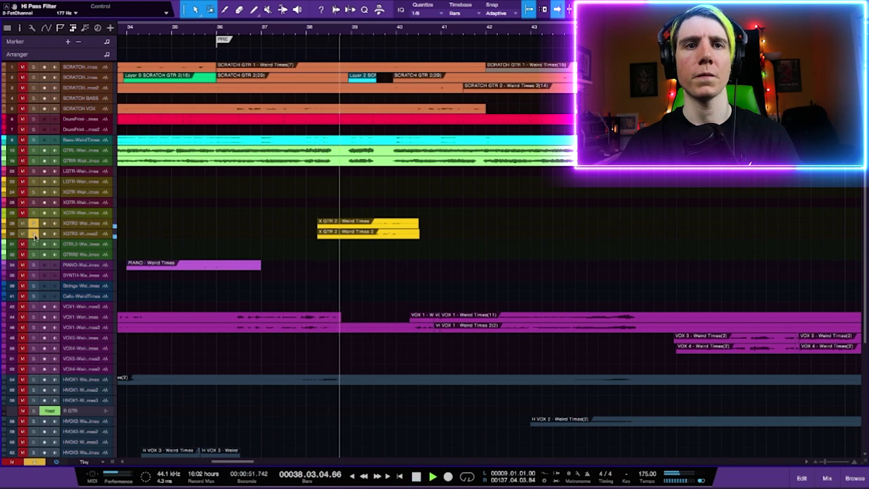
{"action": "key", "text": "space"}
- Clear the X GTR 2 solos and listen to the full mix from bar 38
{"action": "left_click", "coordinate": [307, 34]}
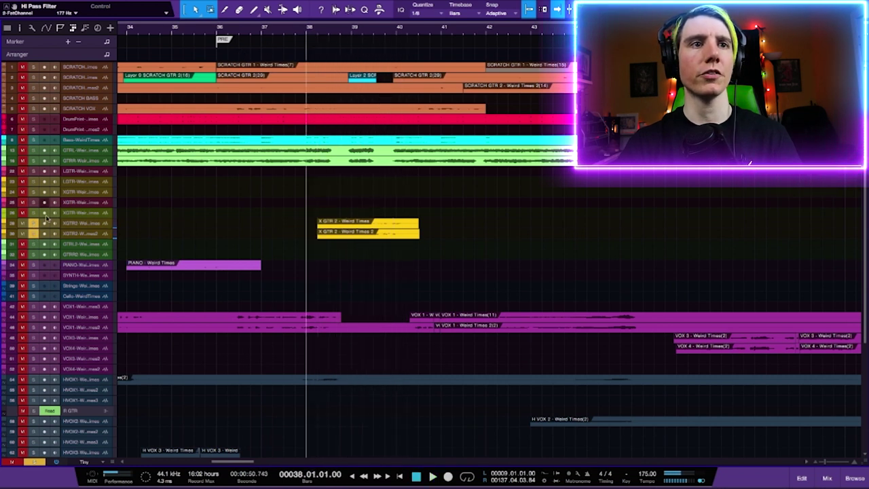
{"action": "left_click", "coordinate": [31, 233]}
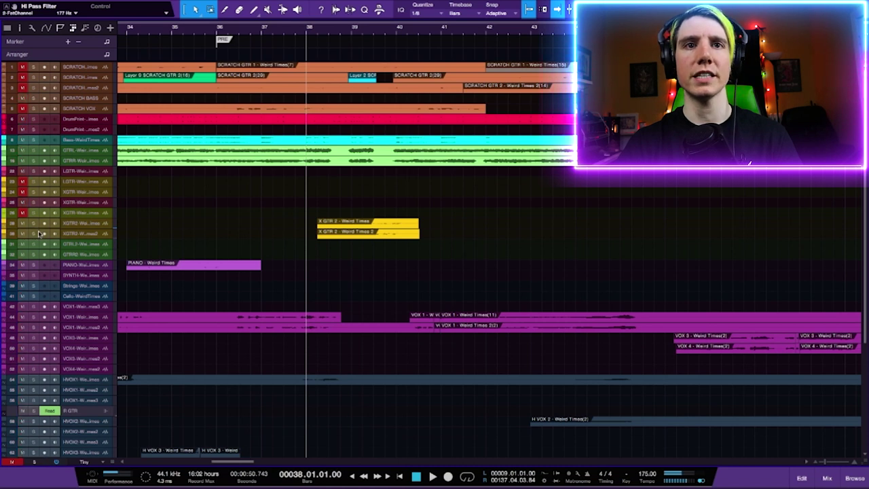
{"action": "key", "text": "space"}
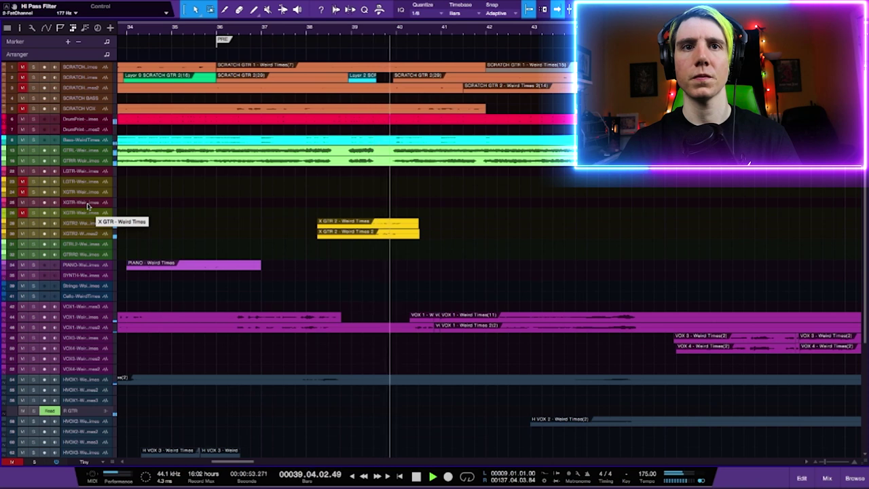
{"action": "key", "text": "space"}
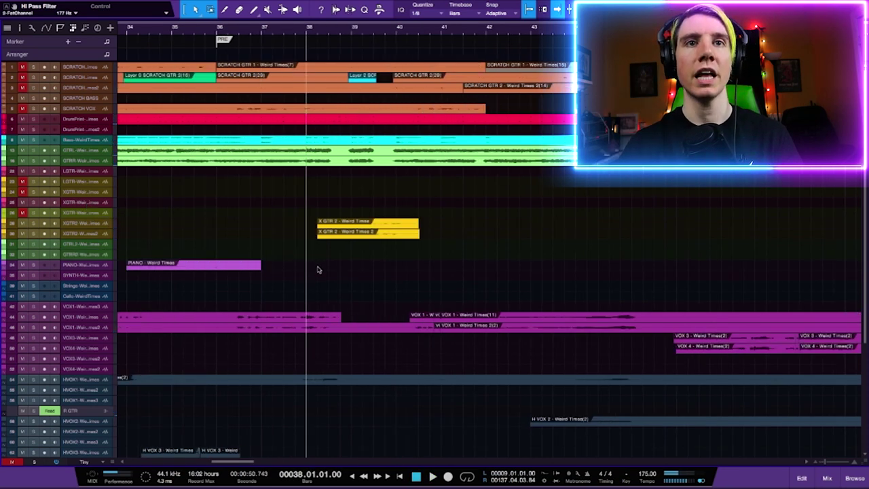
- Show the hidden X GTR 2 tracks 27 and 29 in the track list, and hide X GTR track 26
{"action": "key", "text": "w"}
{"action": "key", "text": "w"}
{"action": "key", "text": "w"}
{"action": "key", "text": "e"}
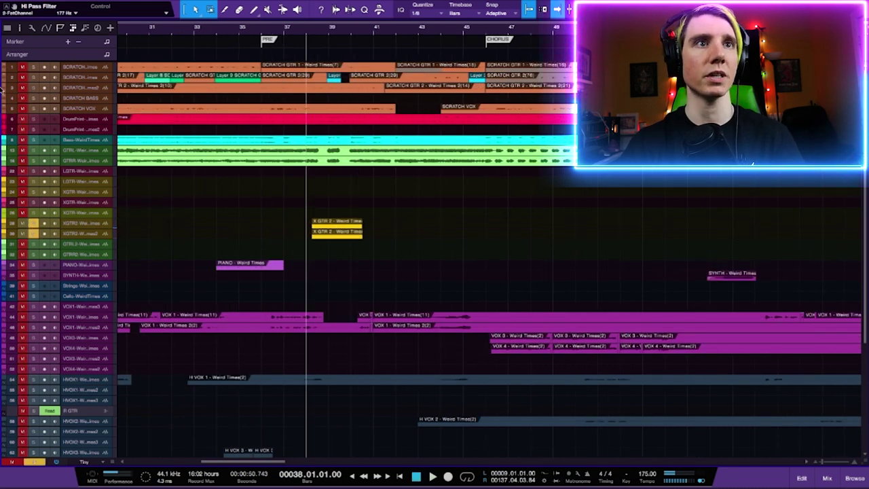
{"action": "left_click", "coordinate": [6, 27]}
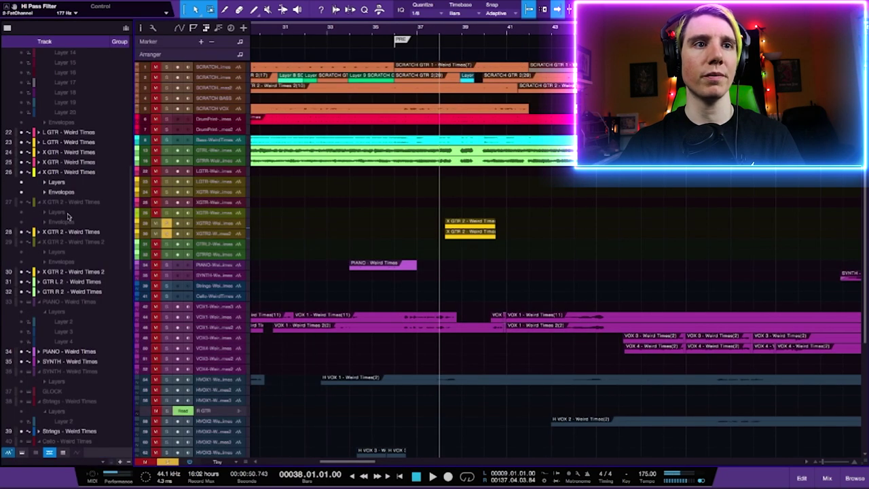
{"action": "left_click", "coordinate": [23, 205]}
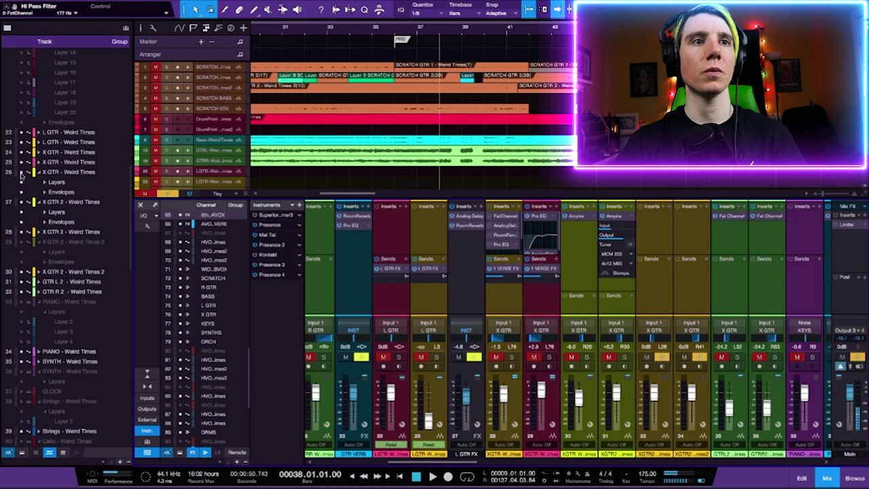
{"action": "left_click", "coordinate": [21, 172]}
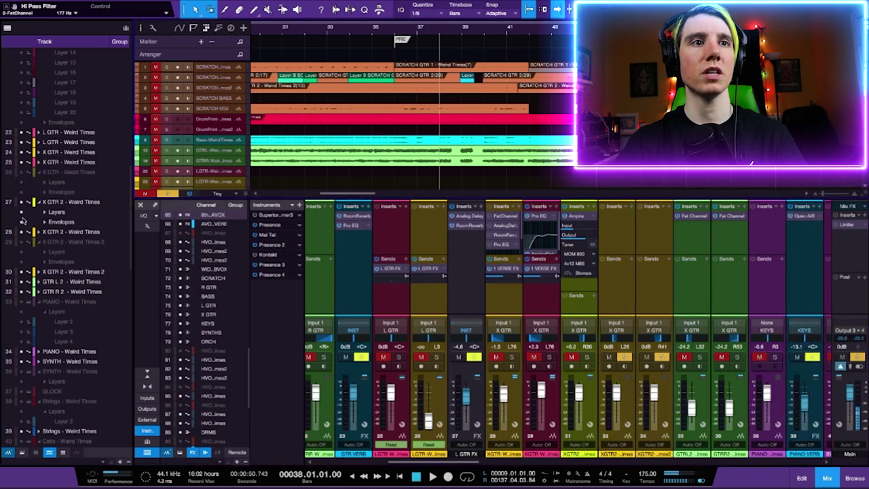
{"action": "left_click", "coordinate": [21, 242]}
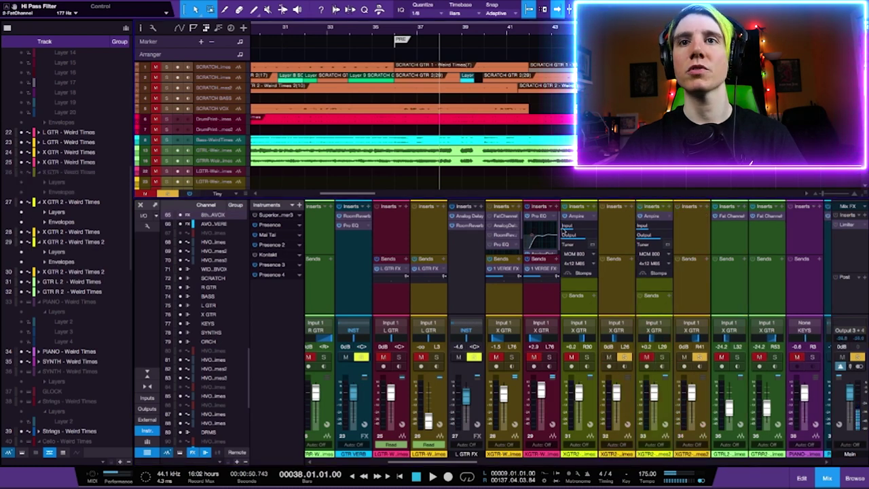
- Inspect the Ampire amp and pedal settings on X GTR 2 track 29, then close the plug-in, track list and mixer
{"action": "left_click", "coordinate": [654, 216]}
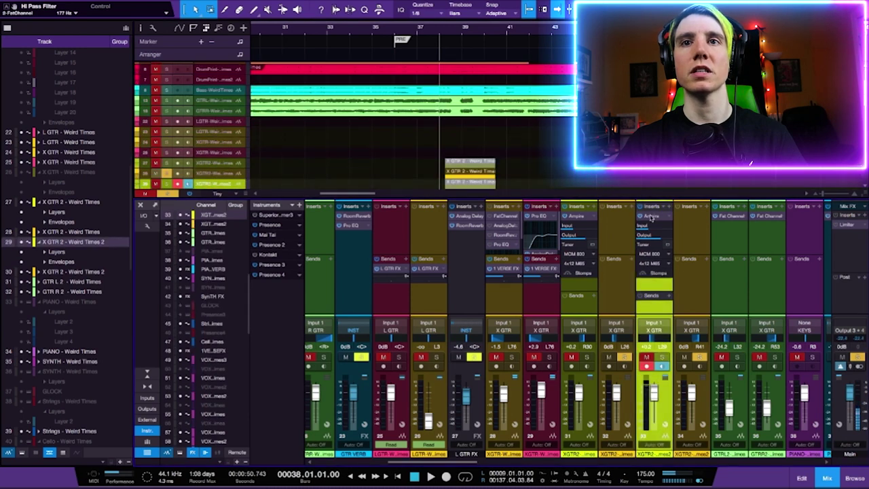
{"action": "double_click", "coordinate": [650, 217]}
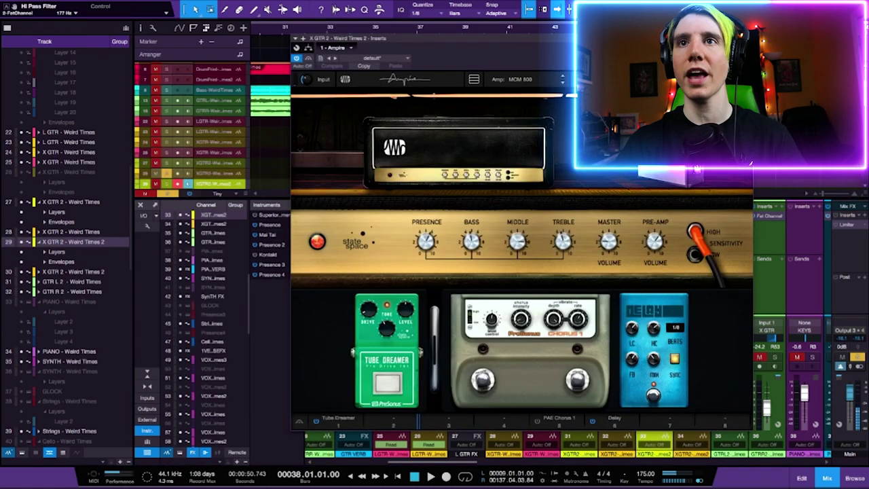
{"action": "left_click", "coordinate": [303, 39]}
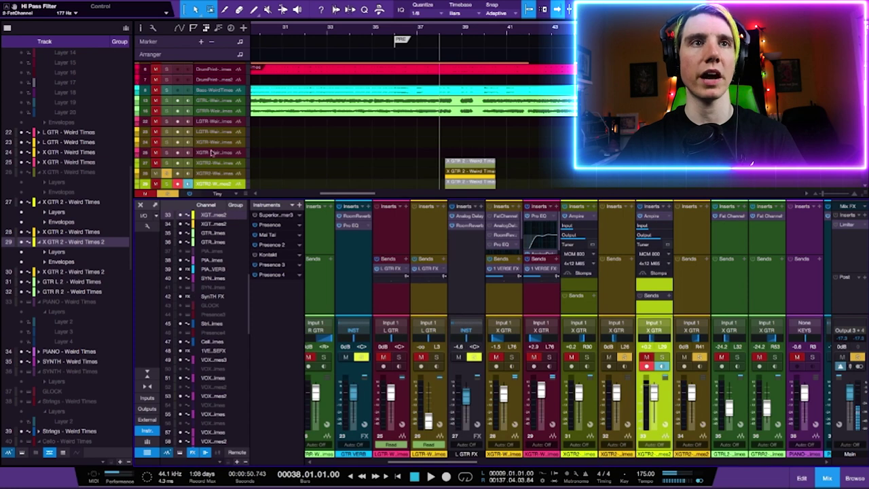
{"action": "left_click", "coordinate": [7, 30]}
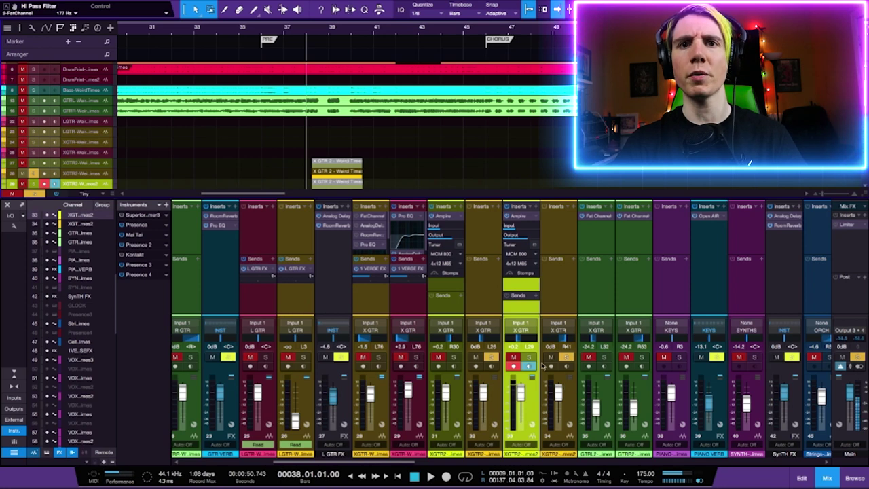
{"action": "key", "text": "F3"}
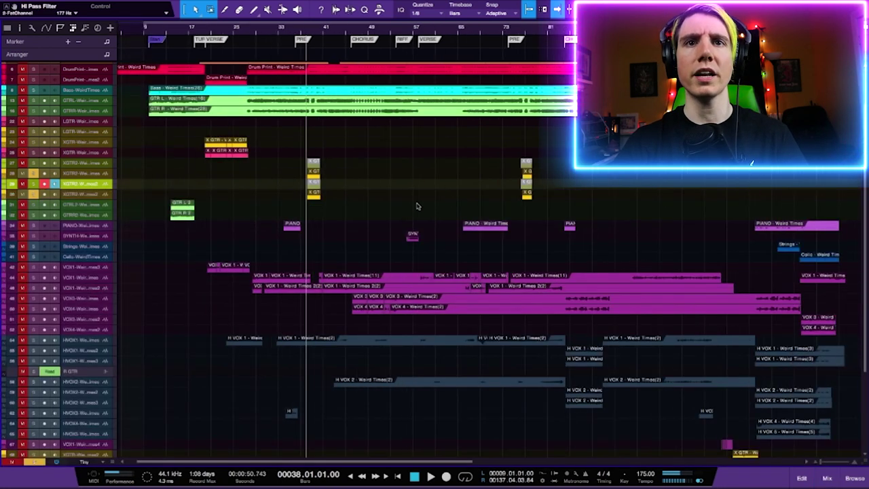
- Examine where the X GTR 2 parts sit in the arrangement across the two pre-choruses
{"action": "key", "text": "w"}
{"action": "key", "text": "w"}
{"action": "key", "text": "e"}
{"action": "key", "text": "e"}
{"action": "key", "text": "e"}
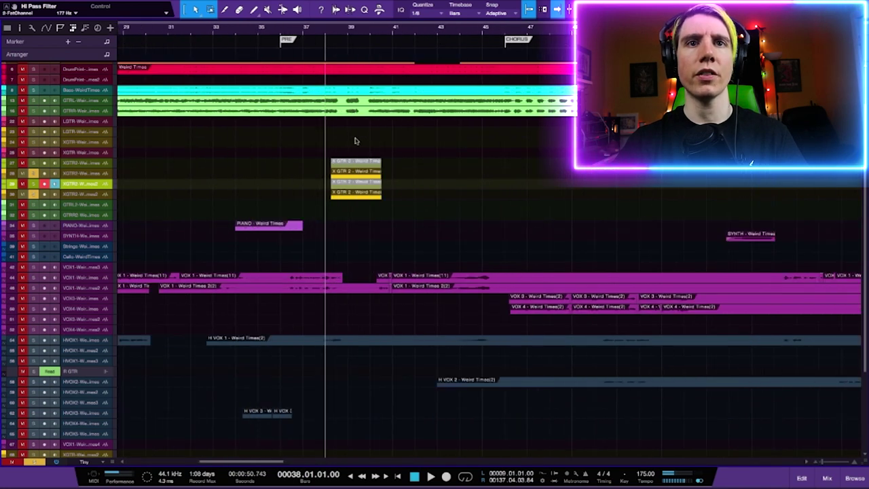
{"action": "key", "text": "w"}
{"action": "scroll", "coordinate": [445, 146], "scroll_direction": "right", "scroll_amount": 5}
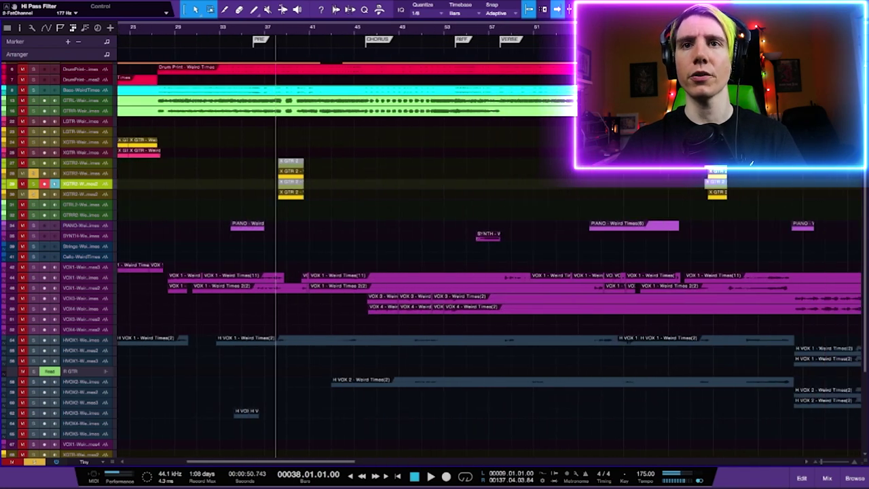
{"action": "scroll", "coordinate": [475, 180], "scroll_direction": "left", "scroll_amount": 8}
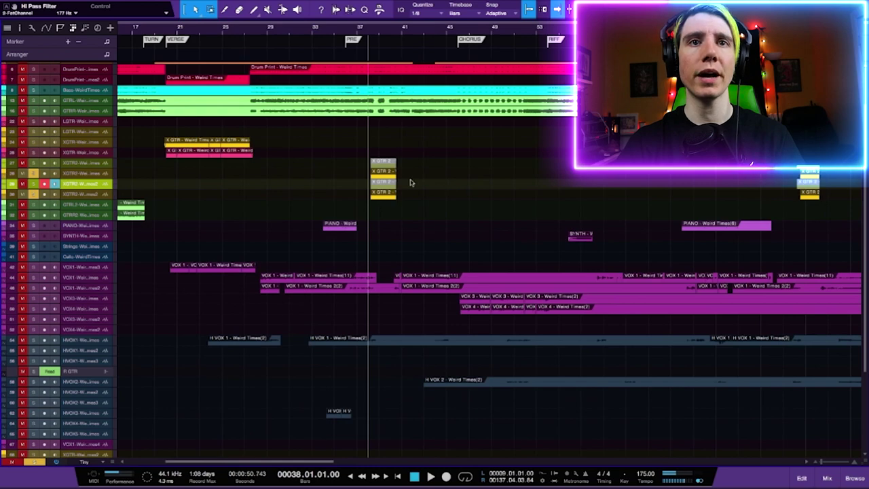
- Go to the breakdown at bar 92 and listen to the L GTR lead guitar with its Ampire settings open
{"action": "key", "text": "e"}
{"action": "key", "text": "e"}
{"action": "scroll", "coordinate": [439, 135], "scroll_direction": "right", "scroll_amount": 10}
{"action": "scroll", "coordinate": [439, 135], "scroll_direction": "down", "scroll_amount": 6}
{"action": "scroll", "coordinate": [570, 130], "scroll_direction": "right", "scroll_amount": 2}
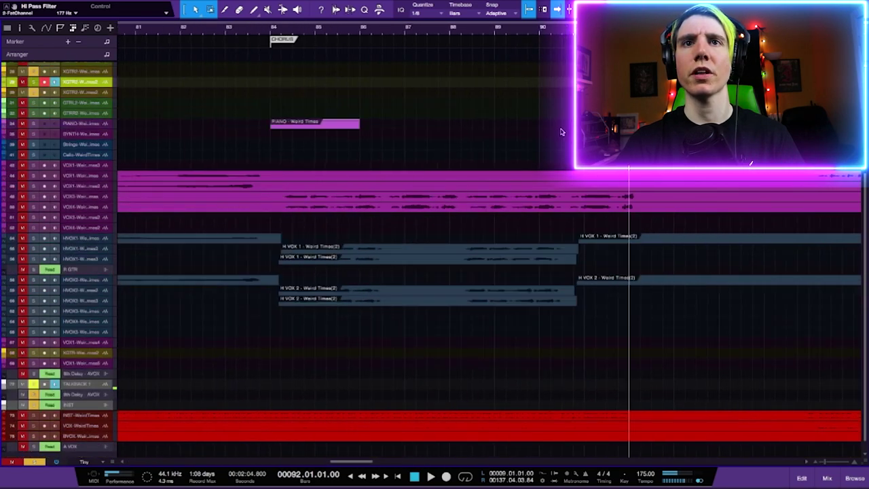
{"action": "scroll", "coordinate": [571, 131], "scroll_direction": "up", "scroll_amount": 5}
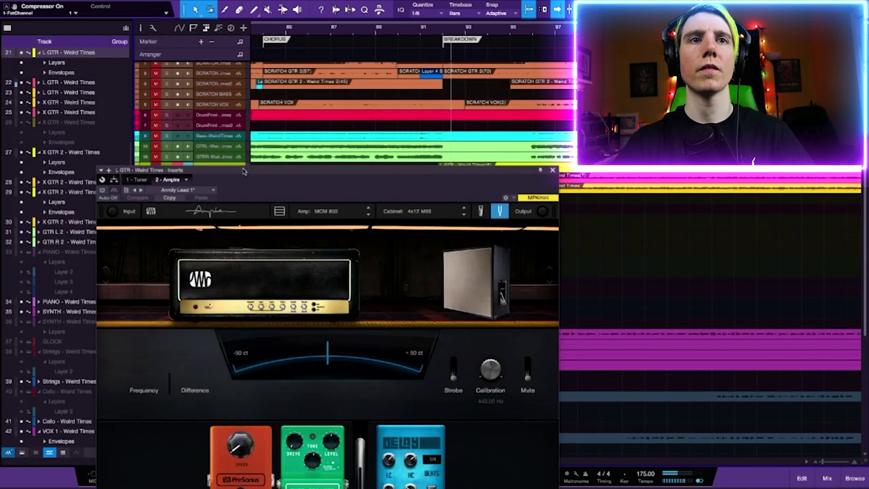
{"action": "left_click_drag", "start_coordinate": [244, 171], "coordinate": [286, 31]}
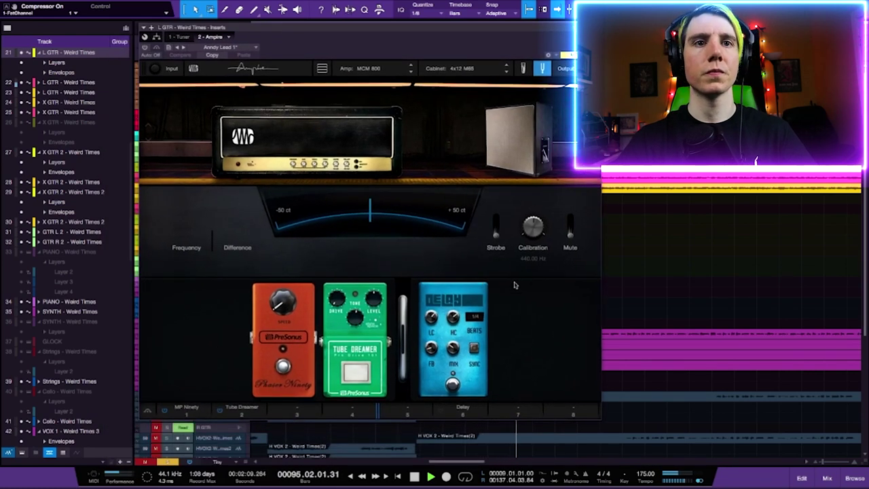
{"action": "key", "text": "space"}
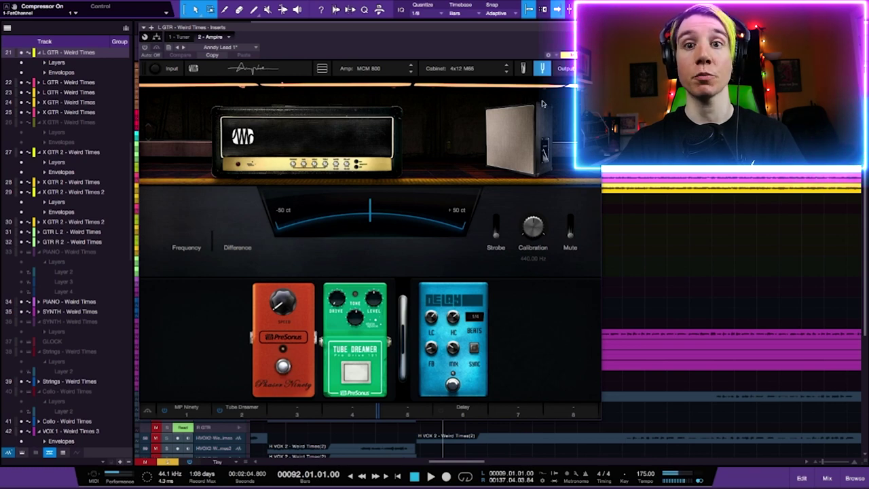
{"action": "left_click_drag", "start_coordinate": [478, 28], "coordinate": [490, 29]}
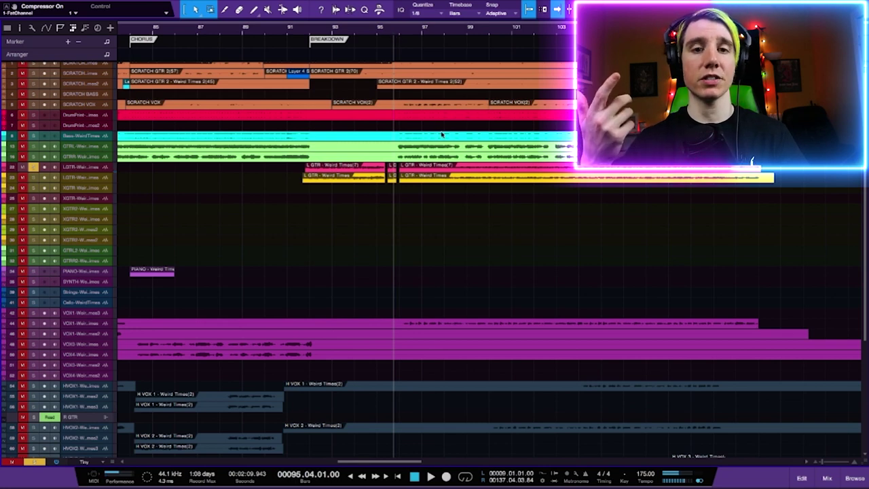
- Play the soloed lead guitar from bar 95, beat 4, and bring the L GTR bus channel into view in the mixer
{"action": "key", "text": "space"}
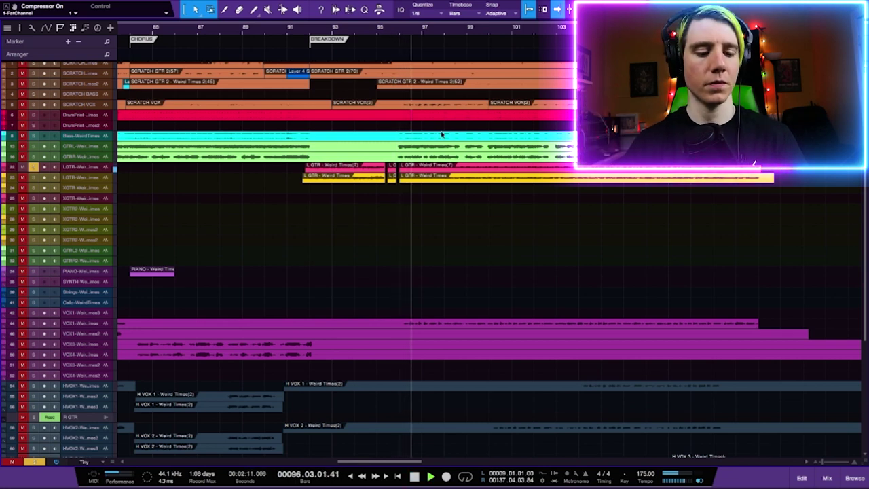
{"action": "key", "text": "F3"}
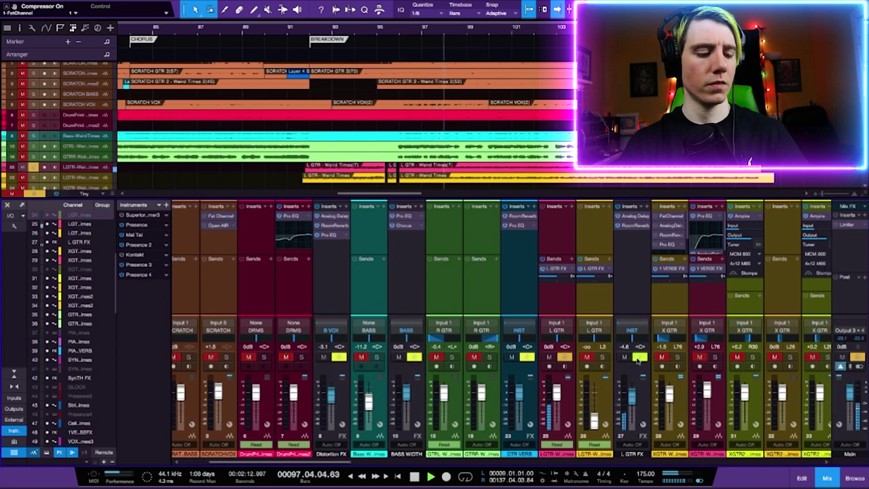
{"action": "scroll", "coordinate": [639, 360], "scroll_direction": "right", "scroll_amount": 10}
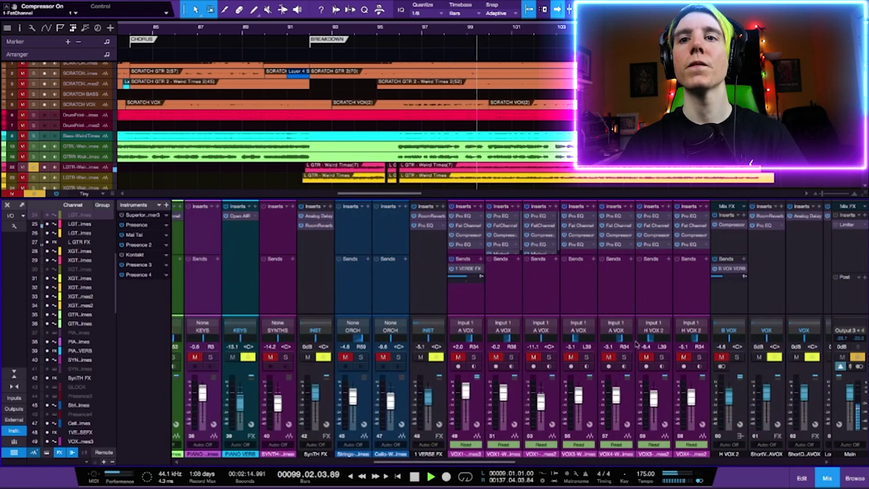
{"action": "scroll", "coordinate": [636, 326], "scroll_direction": "right", "scroll_amount": 3}
{"action": "key", "text": "space"}
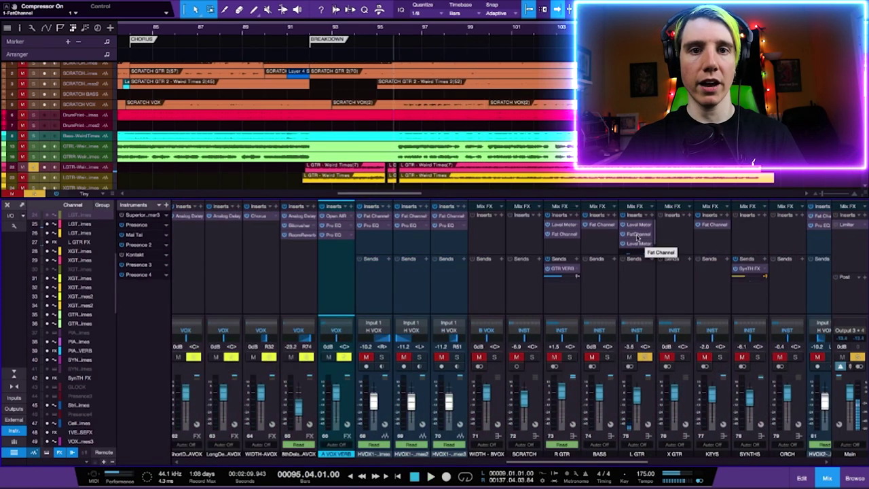
- Open the Fat Channel on the L GTR bus, listen to the lead guitar through it, and close the plug-in and mixer
{"action": "left_click", "coordinate": [638, 235]}
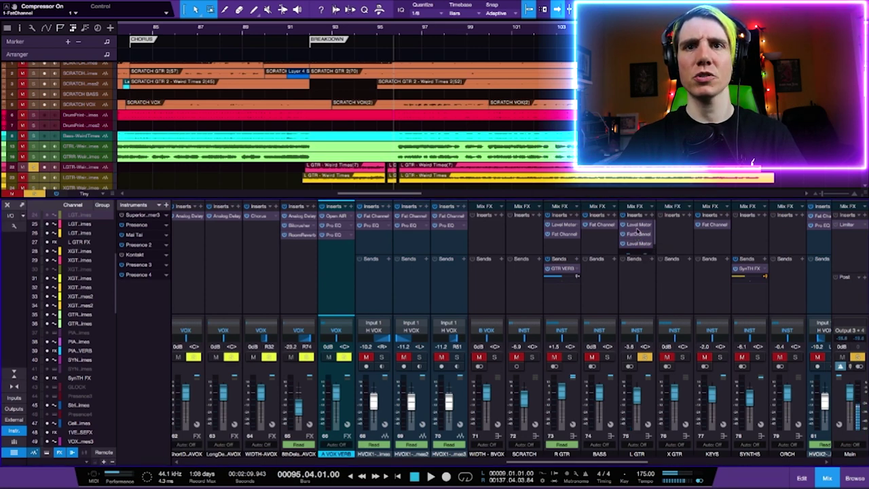
{"action": "left_click", "coordinate": [638, 235]}
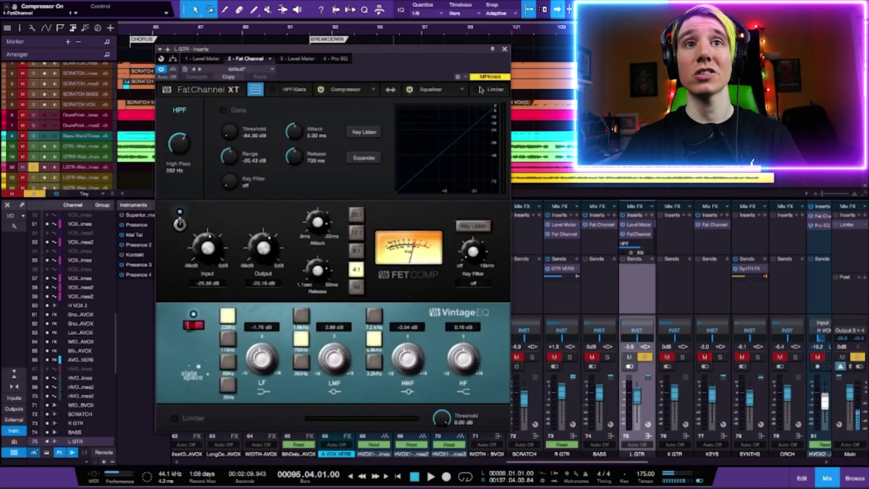
{"action": "left_click_drag", "start_coordinate": [370, 53], "coordinate": [291, 30]}
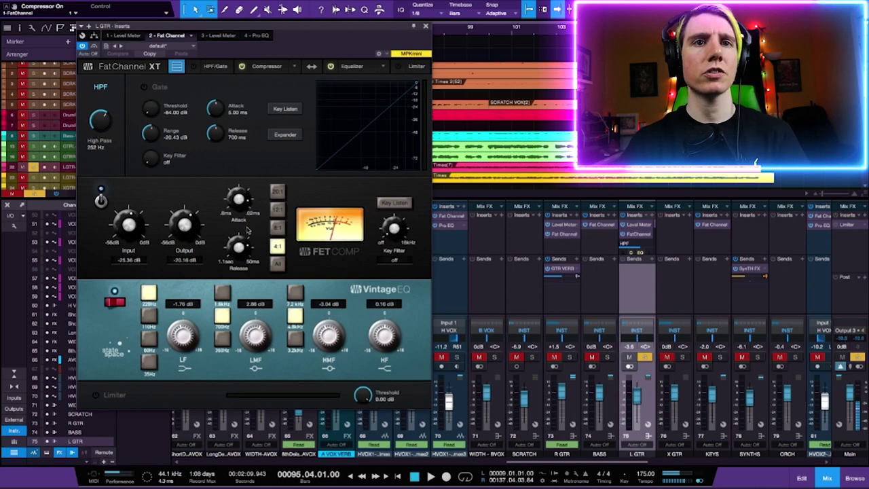
{"action": "key", "text": "space"}
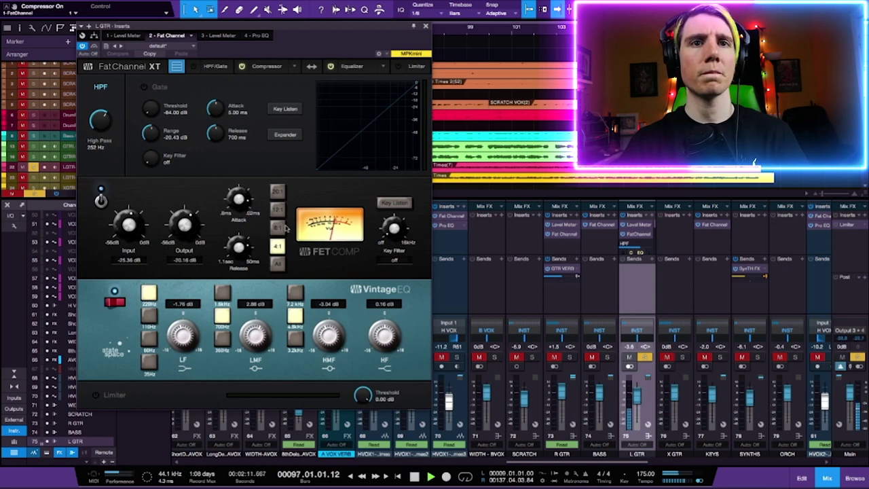
{"action": "key", "text": "space"}
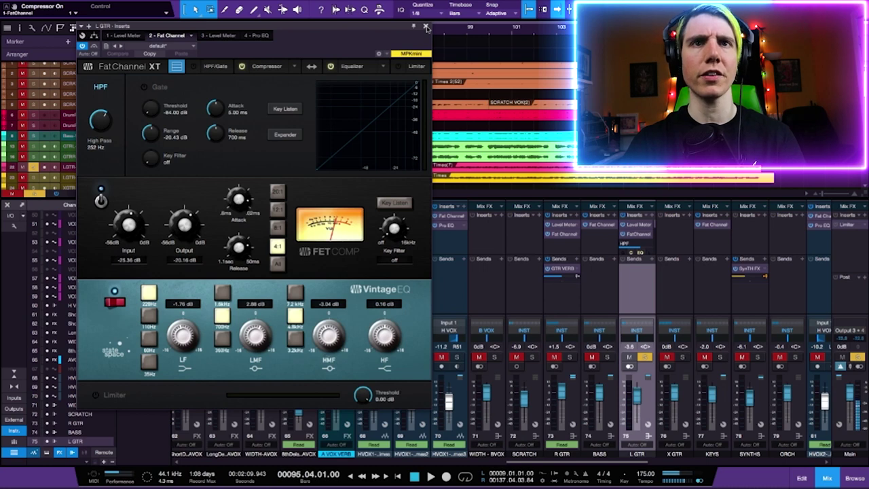
{"action": "left_click", "coordinate": [425, 26]}
{"action": "key", "text": "F3"}
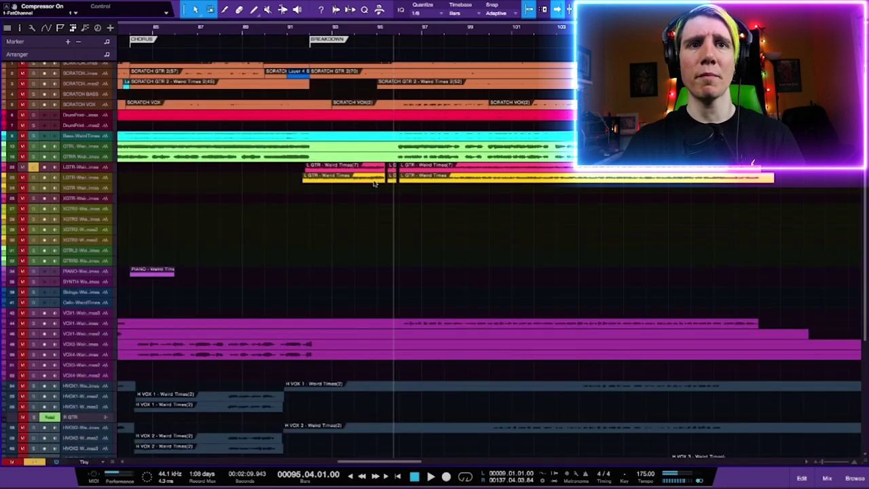
- Solo the drum, bass and left and right rhythm guitar tracks alongside the lead guitar, and listen from bar 95, beat 4
{"action": "scroll", "coordinate": [382, 235], "scroll_direction": "down", "scroll_amount": 3}
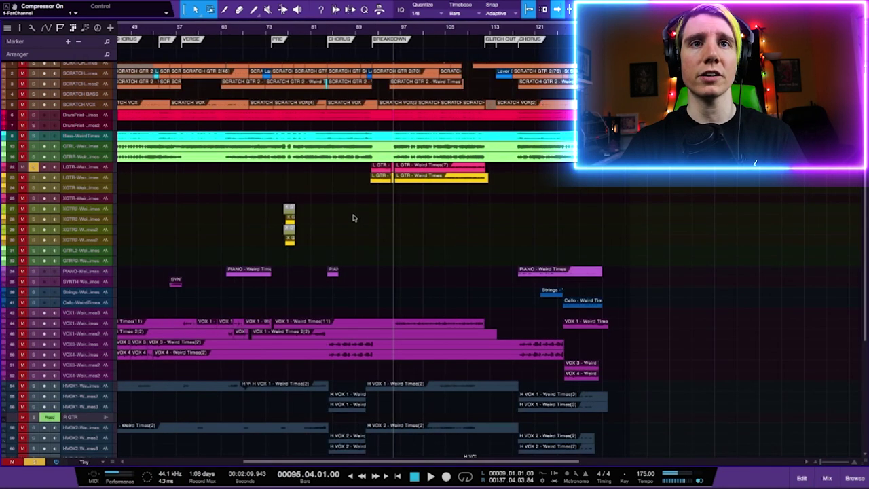
{"action": "scroll", "coordinate": [353, 266], "scroll_direction": "left", "scroll_amount": 1}
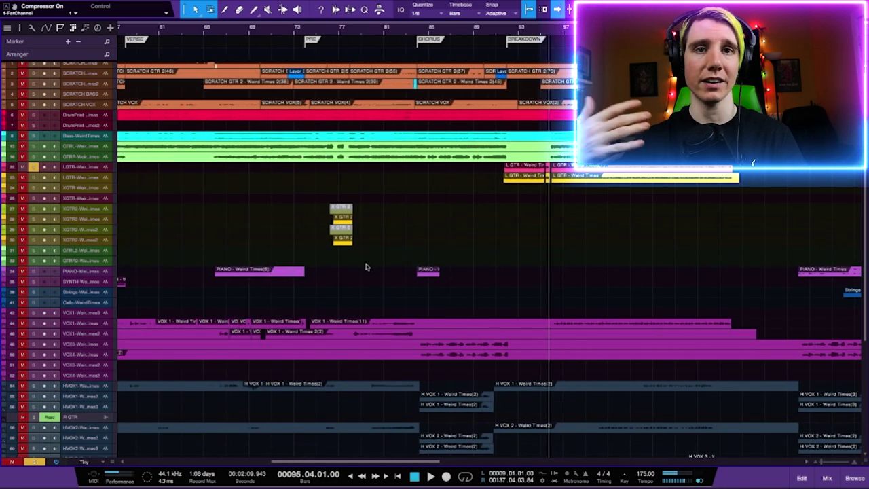
{"action": "scroll", "coordinate": [392, 262], "scroll_direction": "down", "scroll_amount": 4}
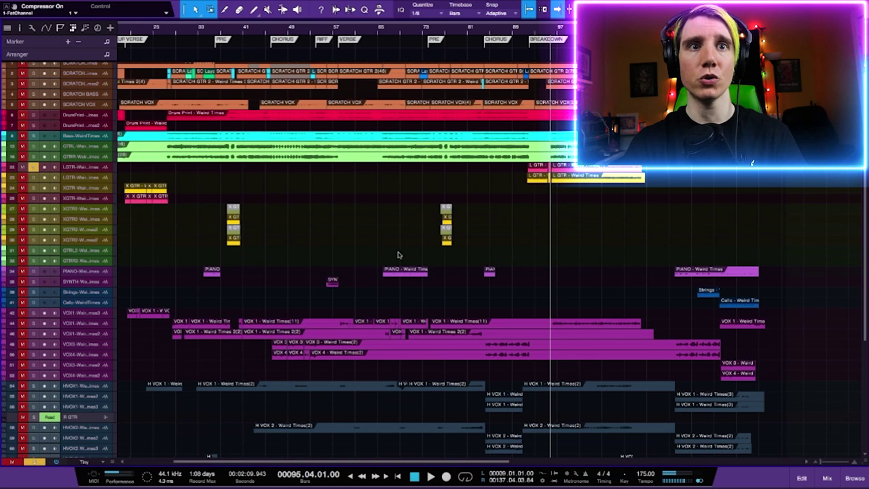
{"action": "scroll", "coordinate": [398, 255], "scroll_direction": "left", "scroll_amount": 5}
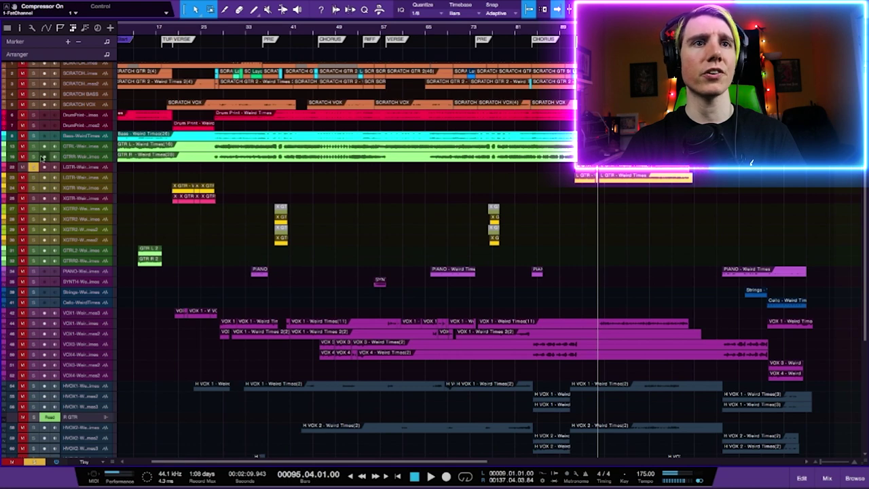
{"action": "left_click_drag", "start_coordinate": [33, 156], "coordinate": [33, 115]}
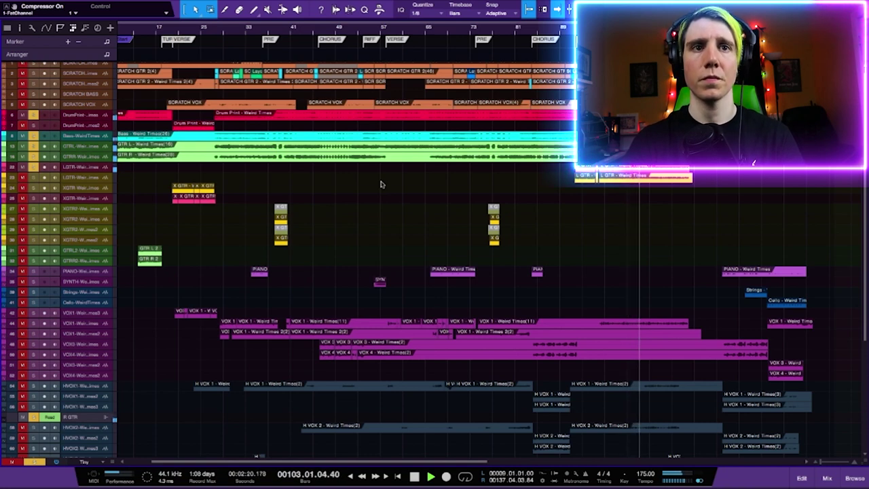
{"action": "key", "text": "space"}
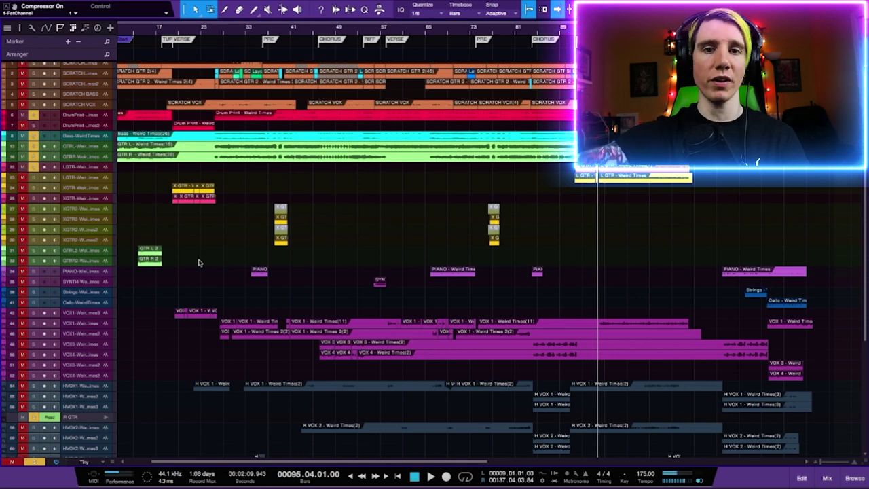
{"action": "key", "text": "e"}
{"action": "key", "text": "w"}
{"action": "key", "text": "w"}
{"action": "key", "text": "w"}
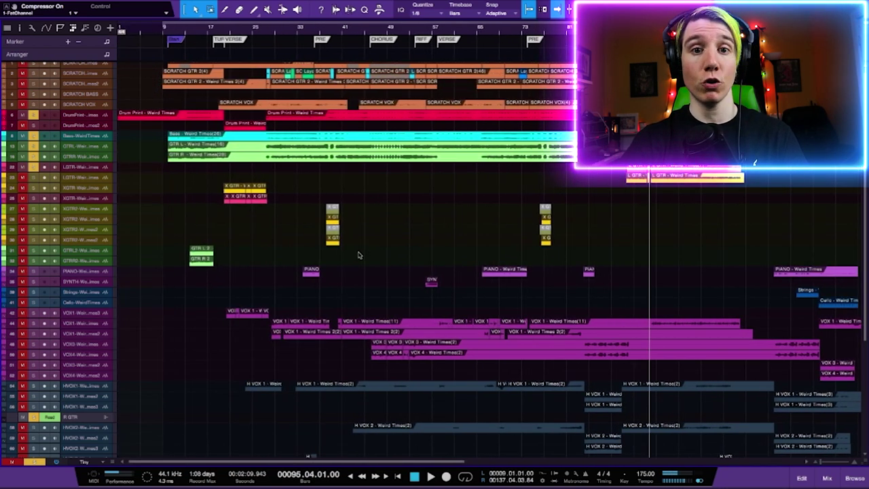
- Clear the existing solos, solo the PIANO track, and listen to it from bar 34
{"action": "left_click", "coordinate": [302, 31]}
{"action": "key", "text": "e"}
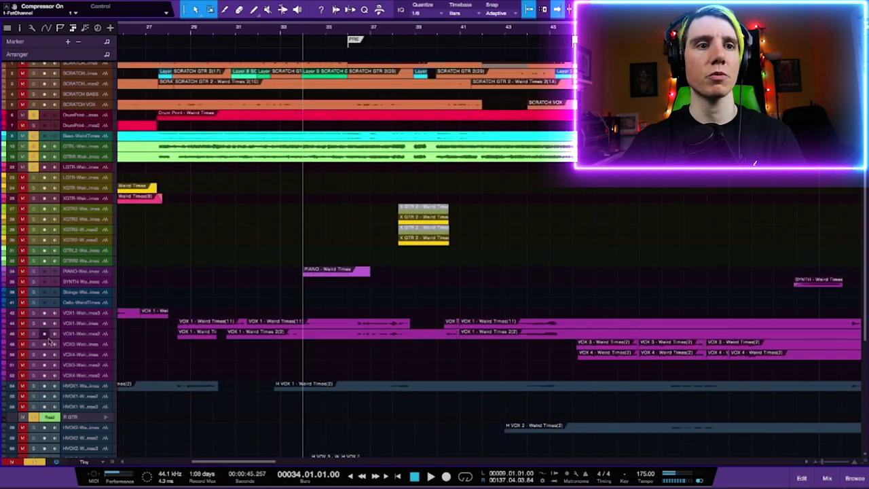
{"action": "key", "text": "space"}
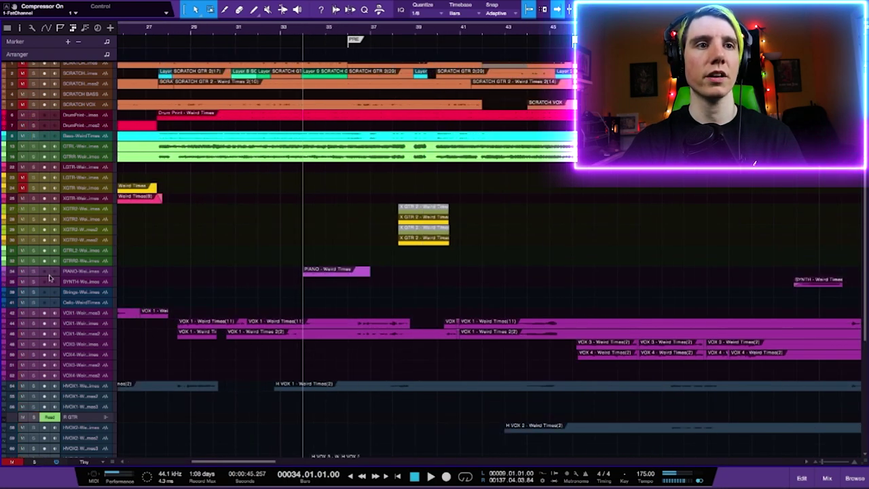
{"action": "left_click", "coordinate": [257, 275]}
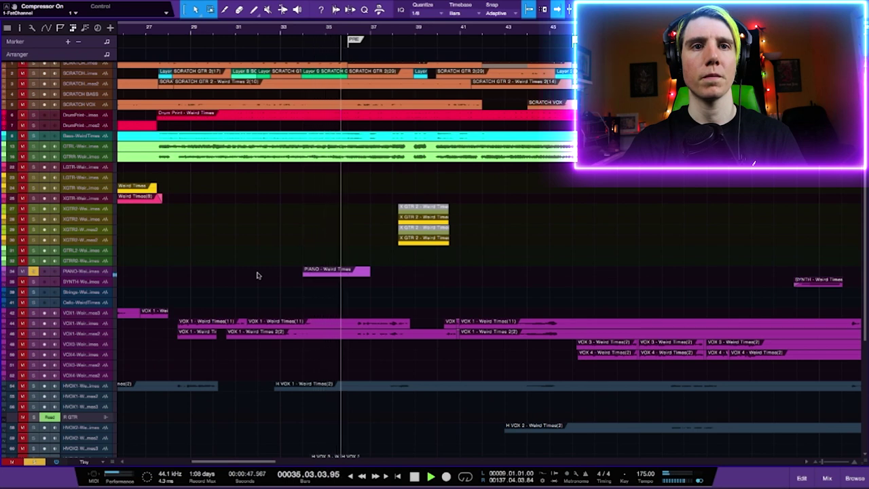
{"action": "key", "text": "space"}
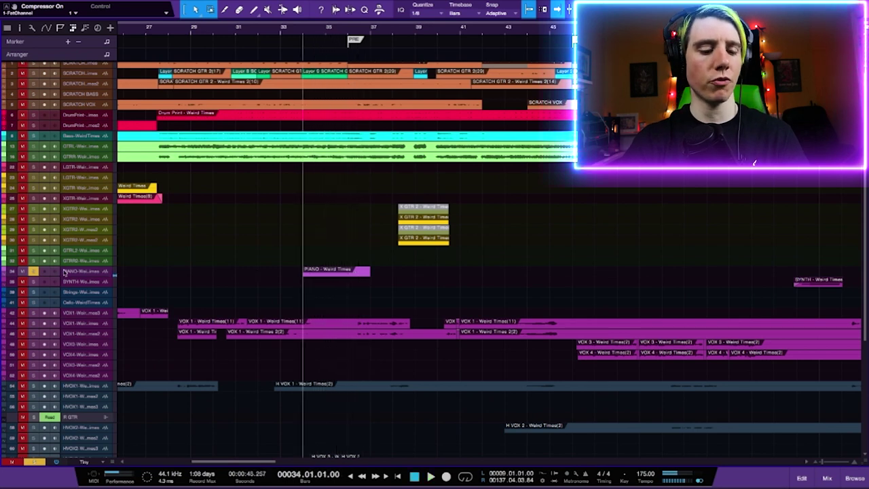
- Bring the KEYS bus into view in the mixer, open its Fat Channel to review the settings, and close the plug-in
{"action": "key", "text": "F3"}
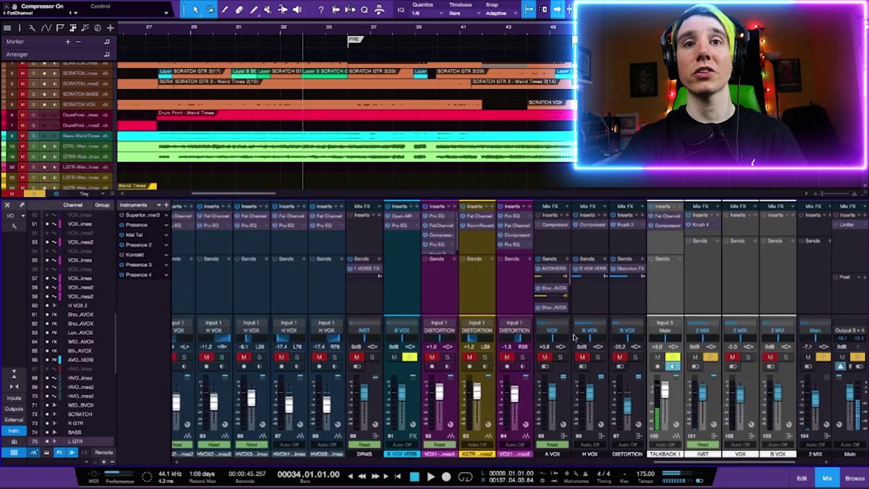
{"action": "scroll", "coordinate": [603, 330], "scroll_direction": "right", "scroll_amount": 3}
{"action": "scroll", "coordinate": [603, 329], "scroll_direction": "left", "scroll_amount": 20}
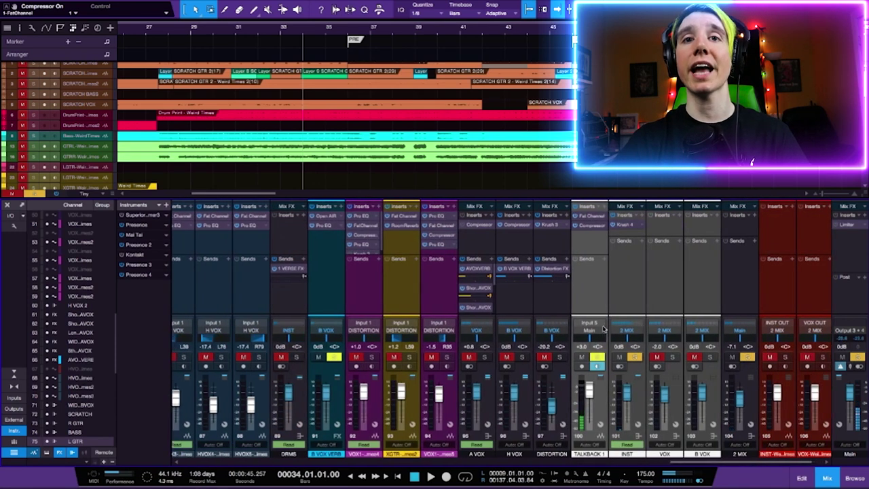
{"action": "scroll", "coordinate": [604, 330], "scroll_direction": "left", "scroll_amount": 6}
{"action": "left_click", "coordinate": [657, 224]}
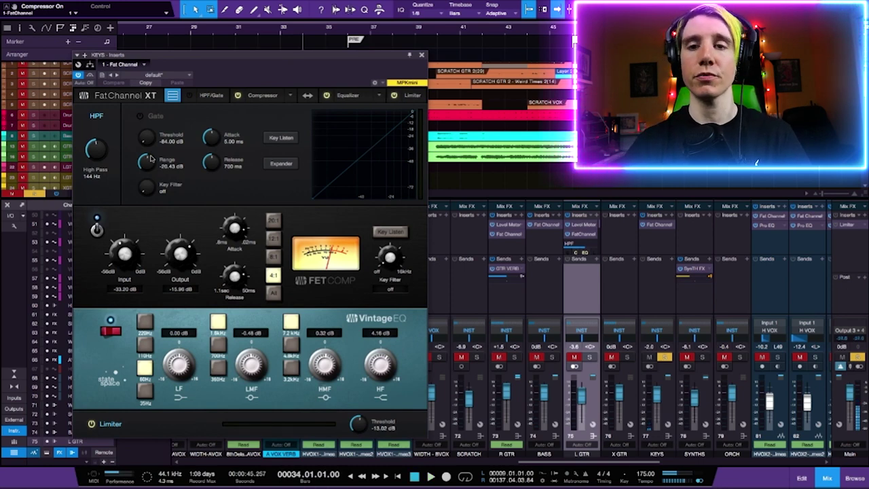
{"action": "left_click", "coordinate": [422, 55]}
- Go to the piano channels in the mixer and reveal the hidden PIANO instrument track from the track list
{"action": "scroll", "coordinate": [429, 340], "scroll_direction": "left", "scroll_amount": 10}
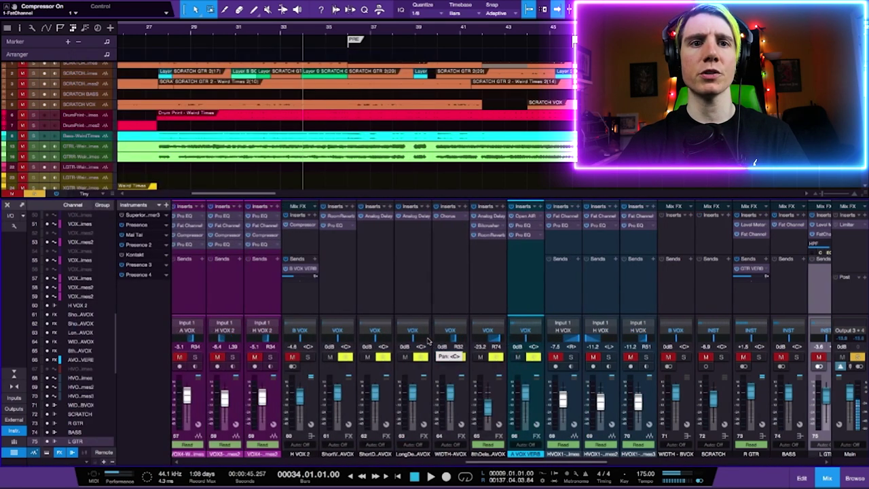
{"action": "scroll", "coordinate": [430, 340], "scroll_direction": "left", "scroll_amount": 2}
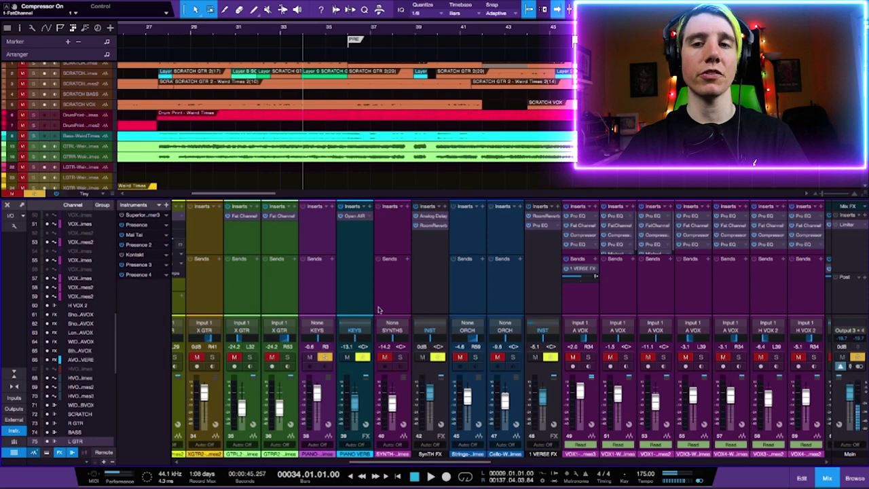
{"action": "scroll", "coordinate": [391, 310], "scroll_direction": "right", "scroll_amount": 1}
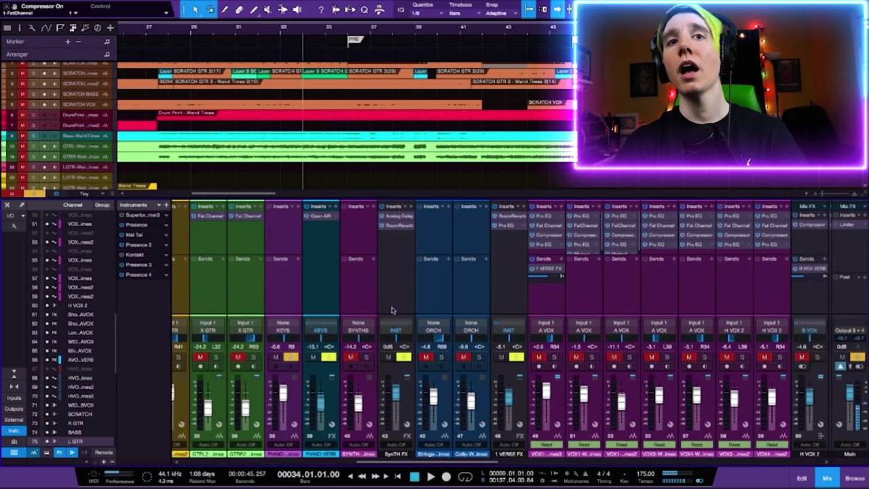
{"action": "scroll", "coordinate": [390, 310], "scroll_direction": "left", "scroll_amount": 3}
{"action": "scroll", "coordinate": [392, 311], "scroll_direction": "left", "scroll_amount": 3}
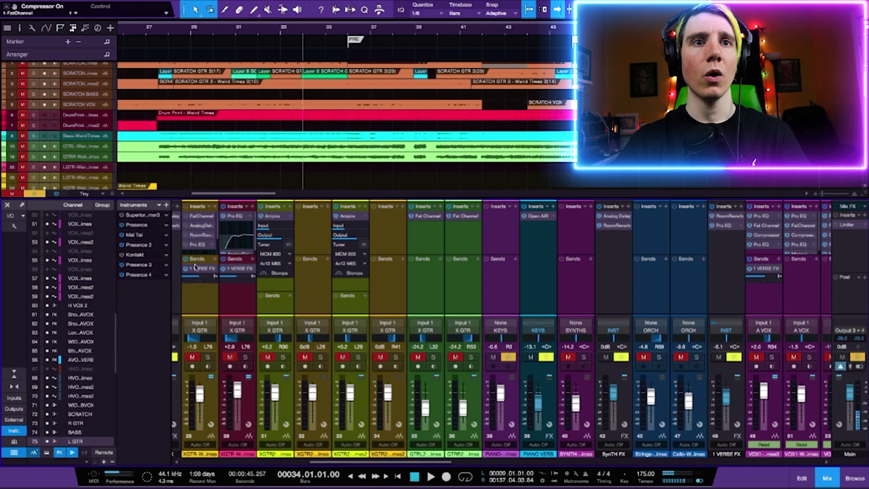
{"action": "key", "text": "F2"}
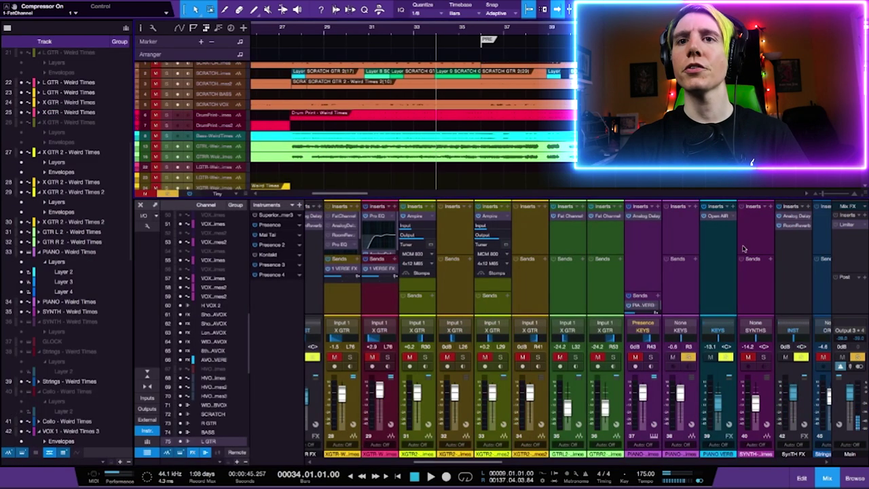
- Review the Analog Delay settings on the PIANO instrument channel, and close the plug-in and the track list
{"action": "left_click", "coordinate": [643, 217]}
{"action": "left_click_drag", "start_coordinate": [166, 77], "coordinate": [274, 72]}
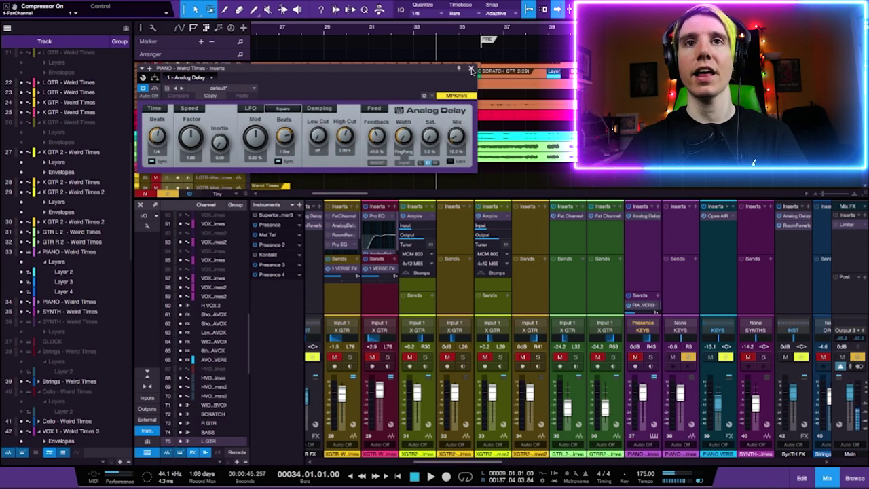
{"action": "left_click", "coordinate": [472, 70]}
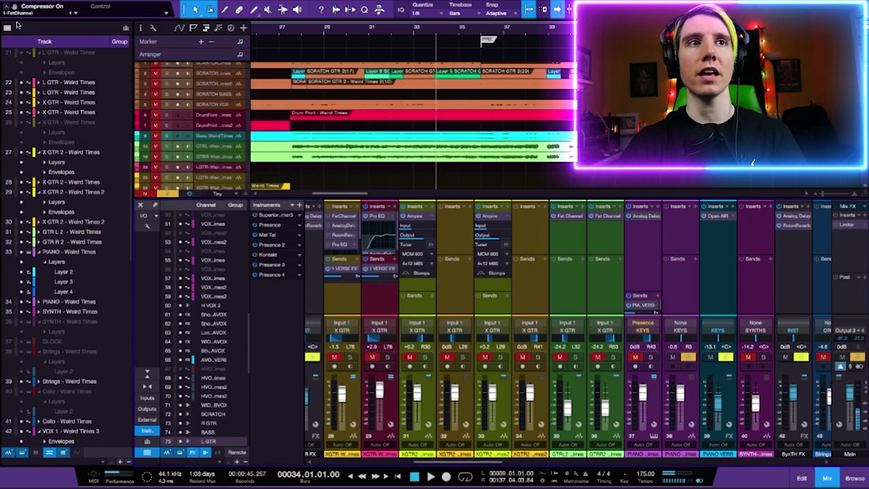
{"action": "left_click", "coordinate": [7, 27]}
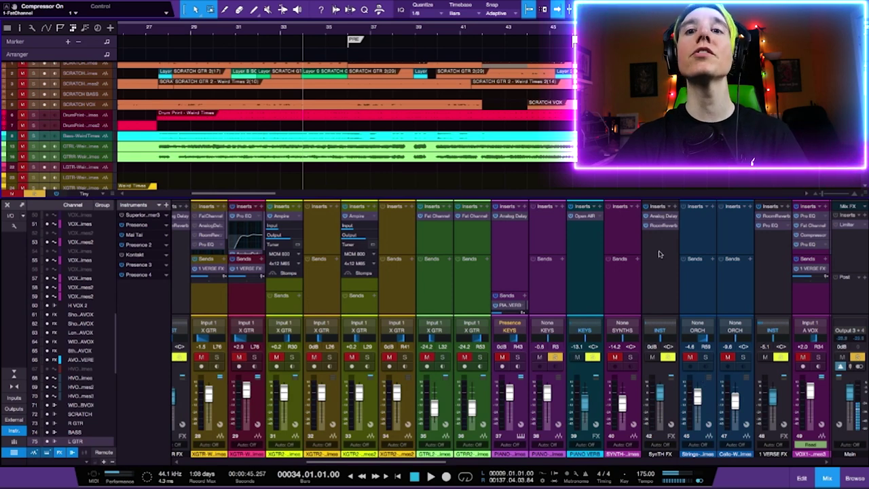
- Open the Open AIR reverb on the PIANO VERB channel, review its Gothic Hall settings, and close it
{"action": "scroll", "coordinate": [662, 228], "scroll_direction": "left", "scroll_amount": 3}
{"action": "left_click", "coordinate": [679, 216]}
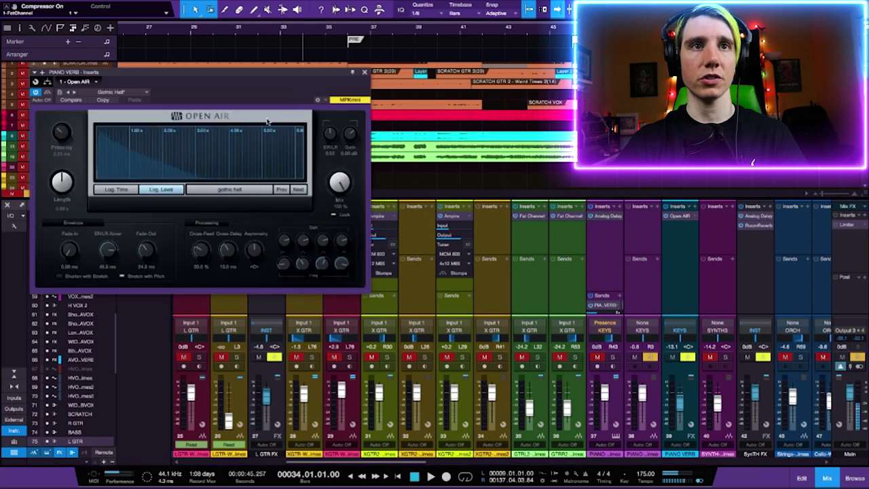
{"action": "left_click_drag", "start_coordinate": [209, 78], "coordinate": [247, 64]}
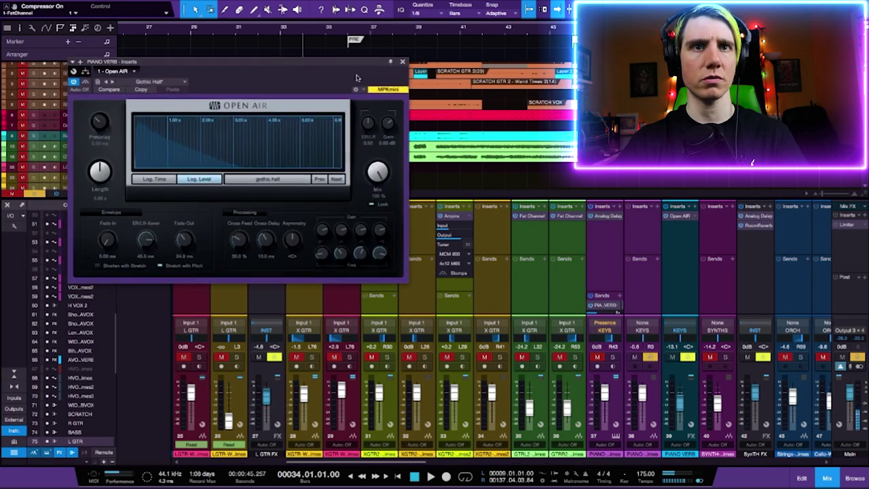
{"action": "left_click", "coordinate": [403, 63]}
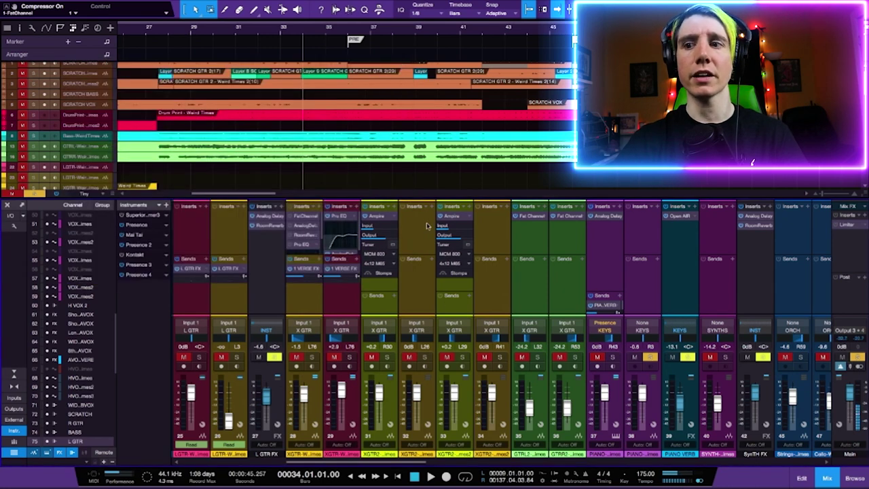
- Close the mixer and hide the PIANO instrument track with its layers again
{"action": "key", "text": "F3"}
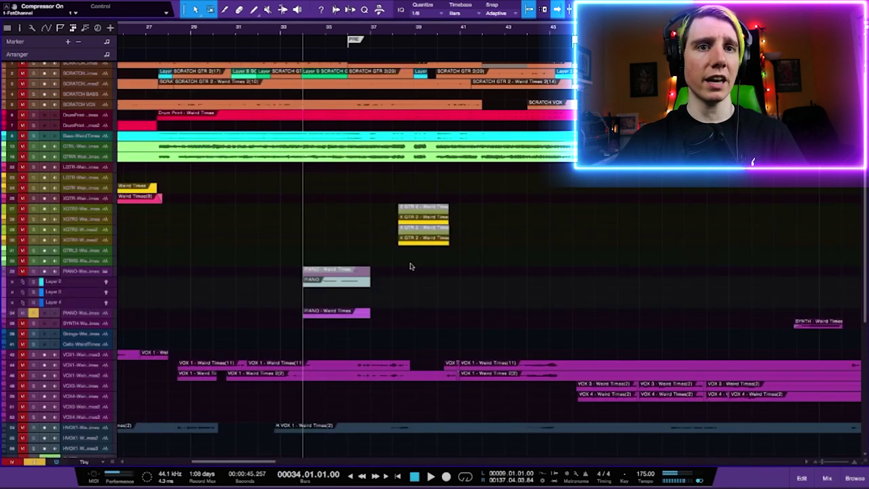
{"action": "scroll", "coordinate": [372, 282], "scroll_direction": "down", "scroll_amount": 8}
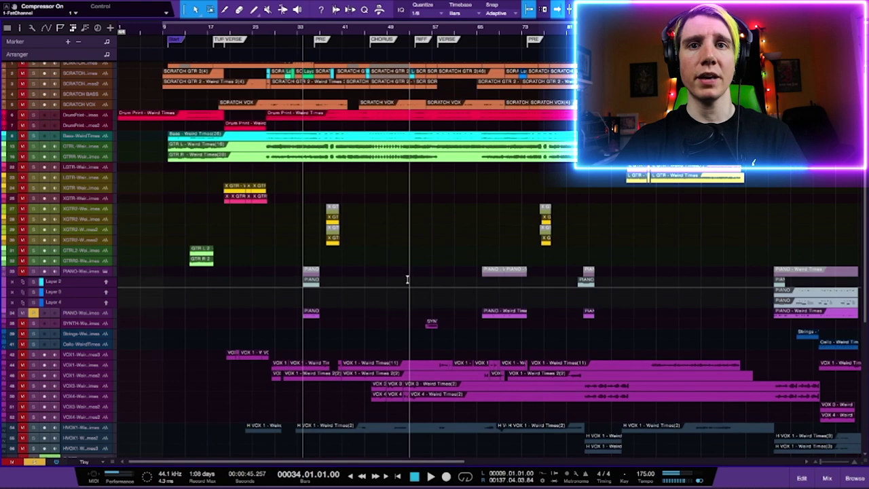
{"action": "left_click", "coordinate": [7, 28]}
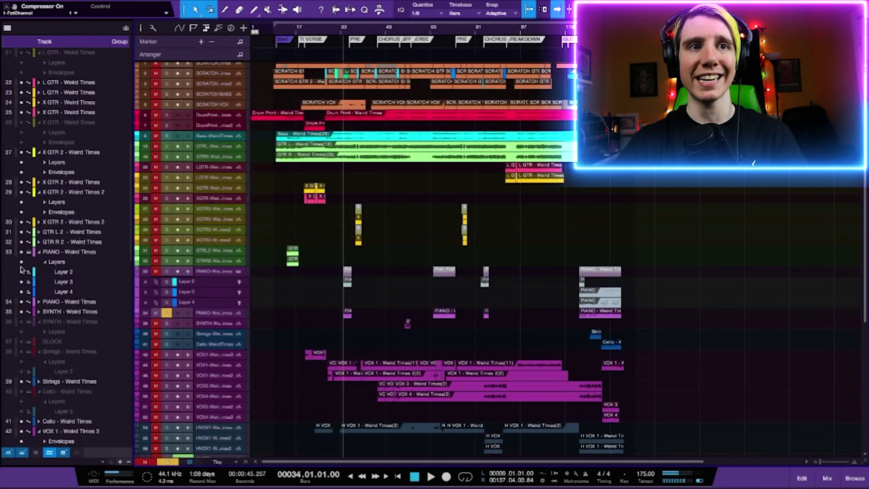
{"action": "left_click", "coordinate": [21, 252]}
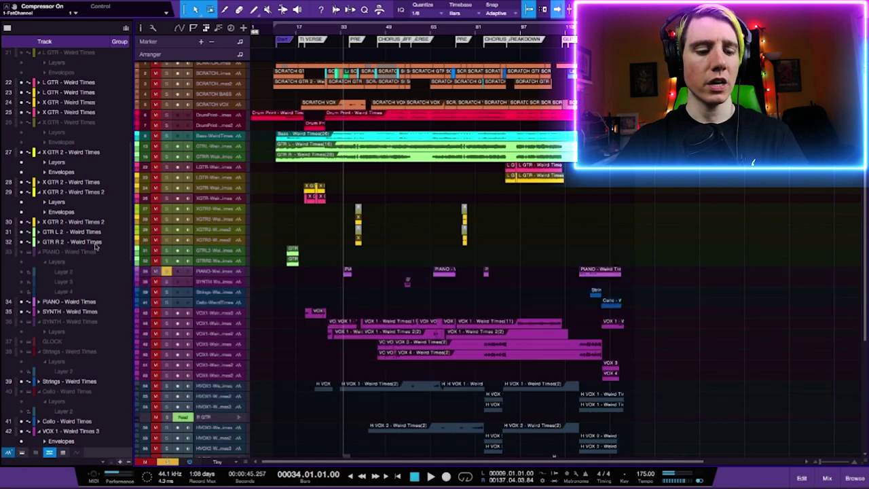
{"action": "left_click", "coordinate": [7, 28]}
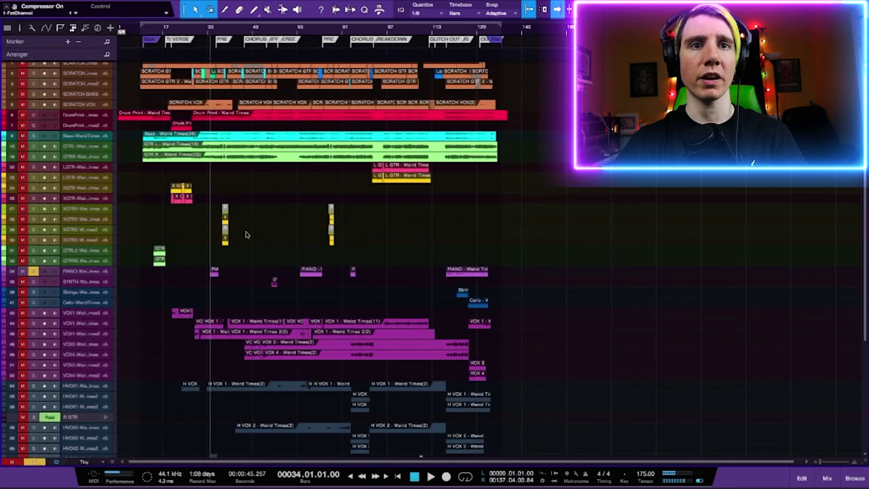
- Solo the SYNTH track and listen to it from bar 56, just after the riff marker
{"action": "scroll", "coordinate": [245, 231], "scroll_direction": "up", "scroll_amount": 5}
{"action": "left_click", "coordinate": [446, 166]}
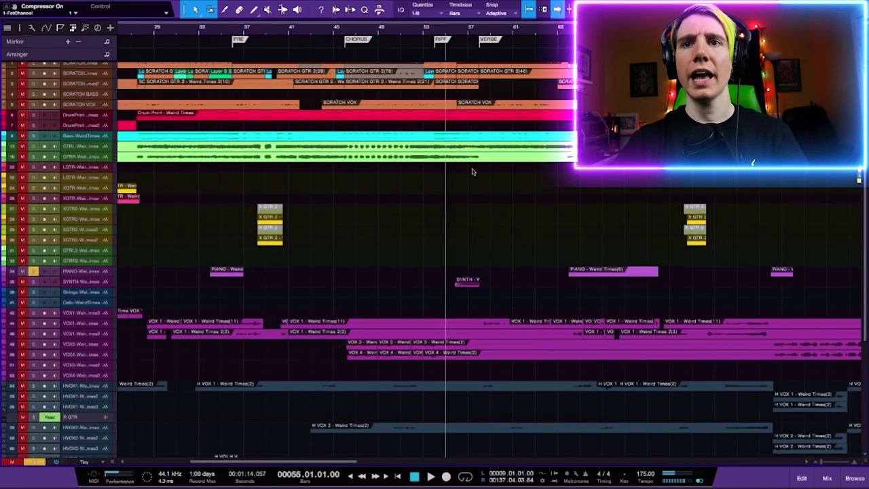
{"action": "scroll", "coordinate": [469, 218], "scroll_direction": "right", "scroll_amount": 10}
{"action": "scroll", "coordinate": [391, 237], "scroll_direction": "left", "scroll_amount": 12}
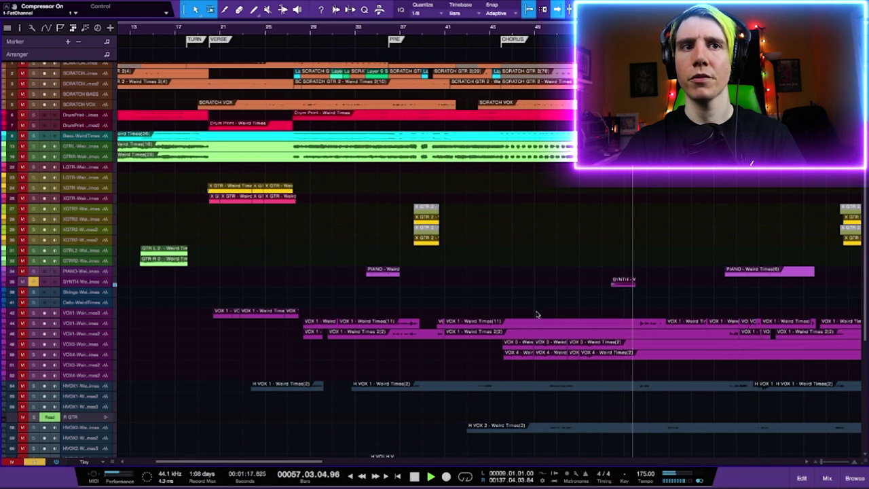
{"action": "key", "text": "space"}
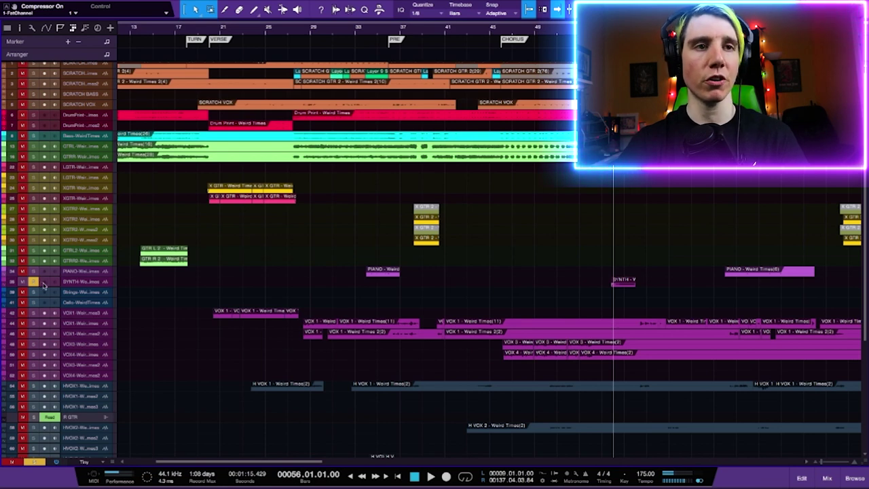
- Go to the synth channels in the mixer and reveal the hidden SYNTH instrument track from the track list
{"action": "key", "text": "F3"}
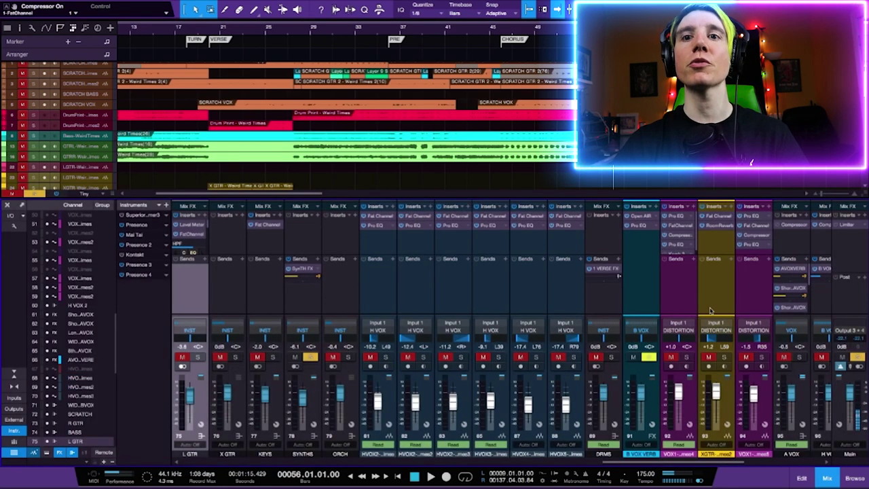
{"action": "scroll", "coordinate": [710, 311], "scroll_direction": "left", "scroll_amount": 5}
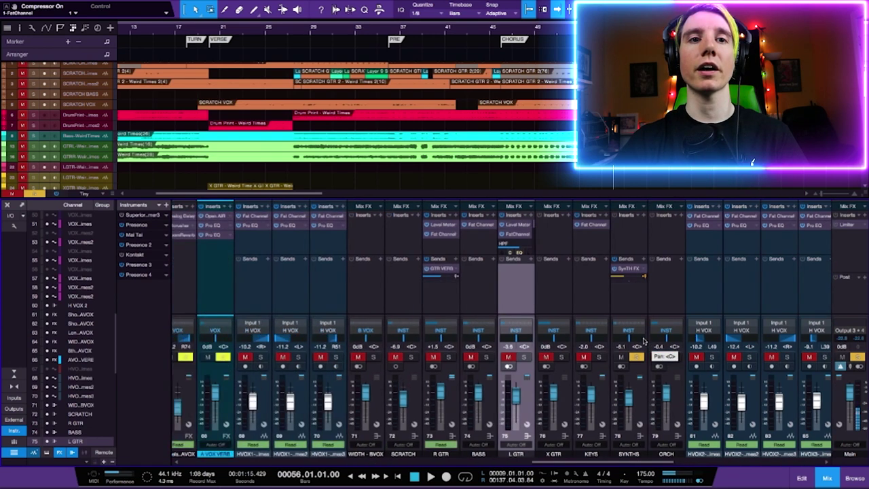
{"action": "scroll", "coordinate": [644, 339], "scroll_direction": "left", "scroll_amount": 8}
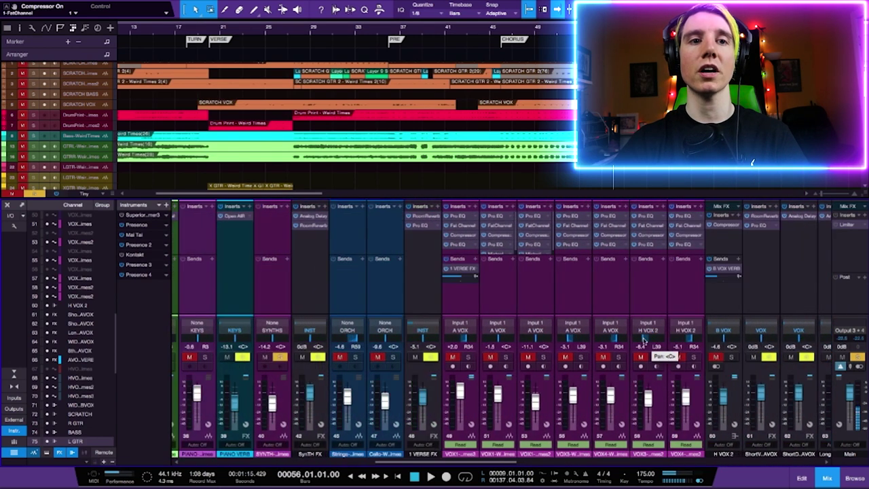
{"action": "scroll", "coordinate": [644, 339], "scroll_direction": "left", "scroll_amount": 8}
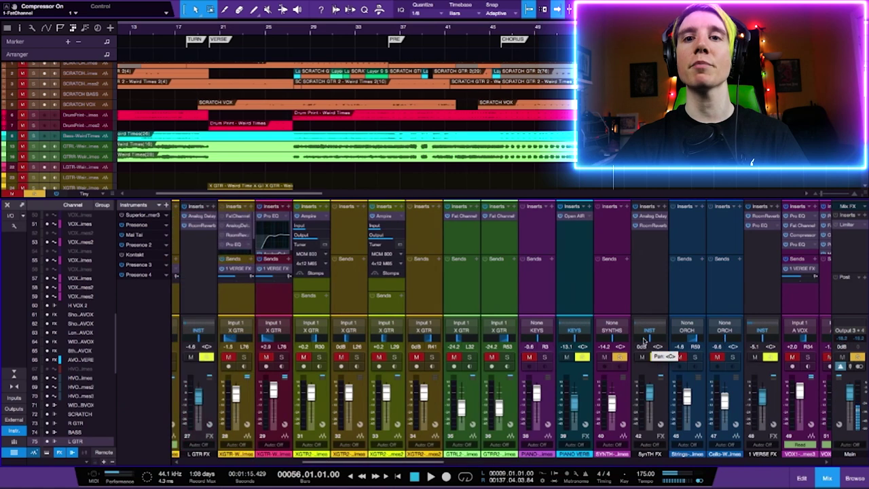
{"action": "scroll", "coordinate": [643, 340], "scroll_direction": "left", "scroll_amount": 3}
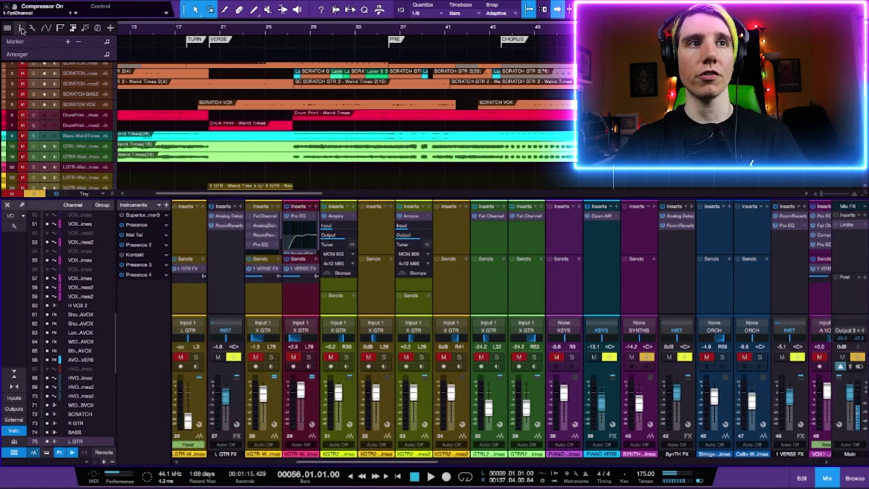
{"action": "left_click", "coordinate": [20, 30]}
{"action": "scroll", "coordinate": [43, 299], "scroll_direction": "down", "scroll_amount": 6}
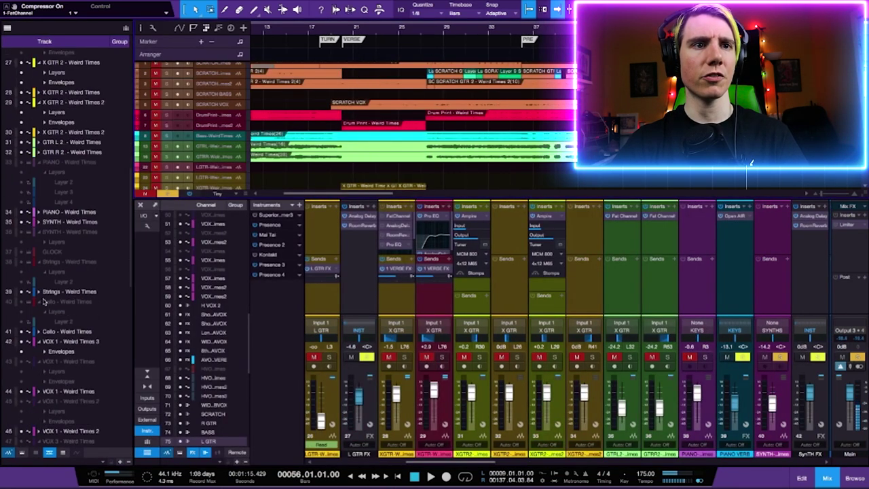
{"action": "left_click", "coordinate": [21, 212]}
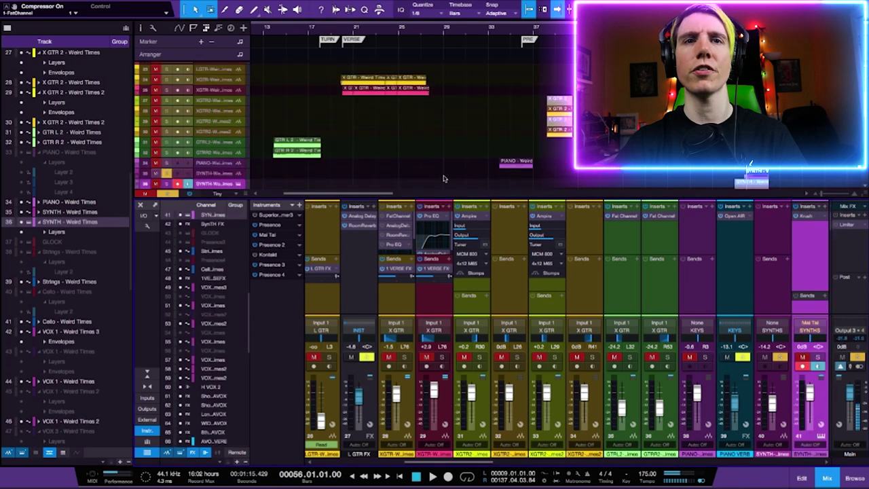
- Review the Krush settings on the SYNTH instrument channel, close the plug-in, and hide the instrument track and mixer
{"action": "left_click_drag", "start_coordinate": [525, 176], "coordinate": [313, 80]}
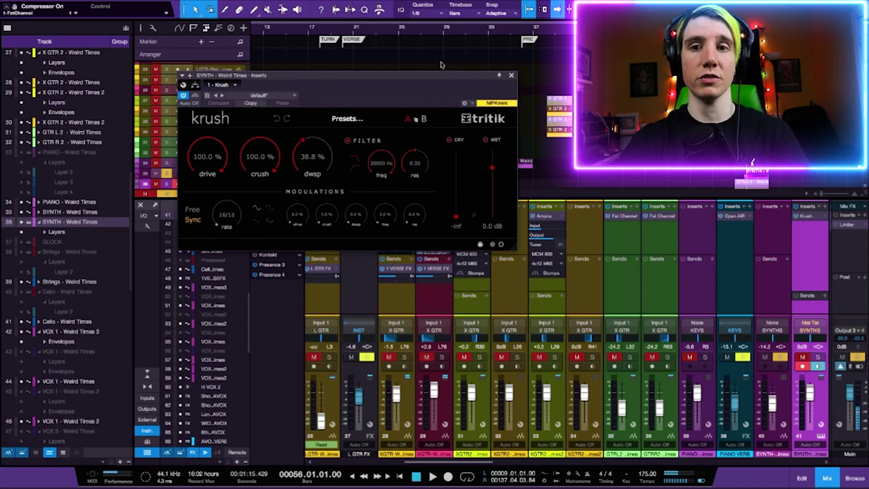
{"action": "left_click", "coordinate": [512, 77]}
{"action": "key", "text": "F3"}
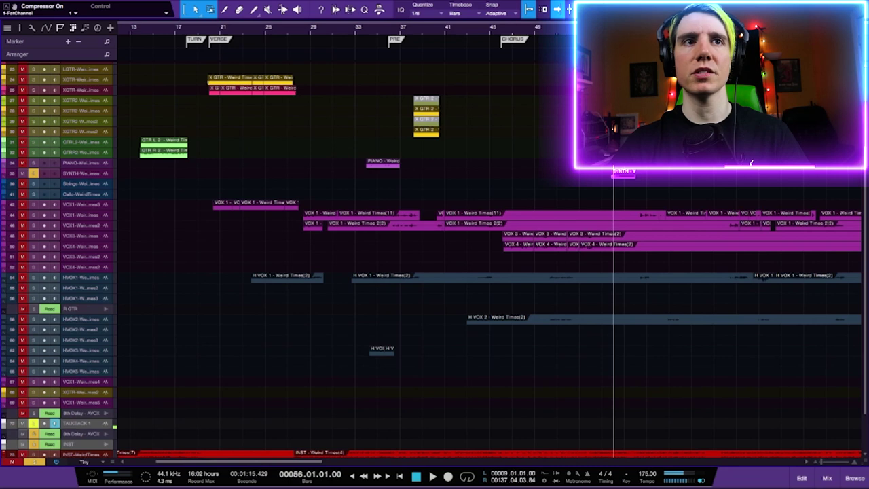
- Solo the drum, bass and left and right rhythm guitar tracks alongside the synth, and listen from bar 56
{"action": "scroll", "coordinate": [344, 246], "scroll_direction": "up", "scroll_amount": 5}
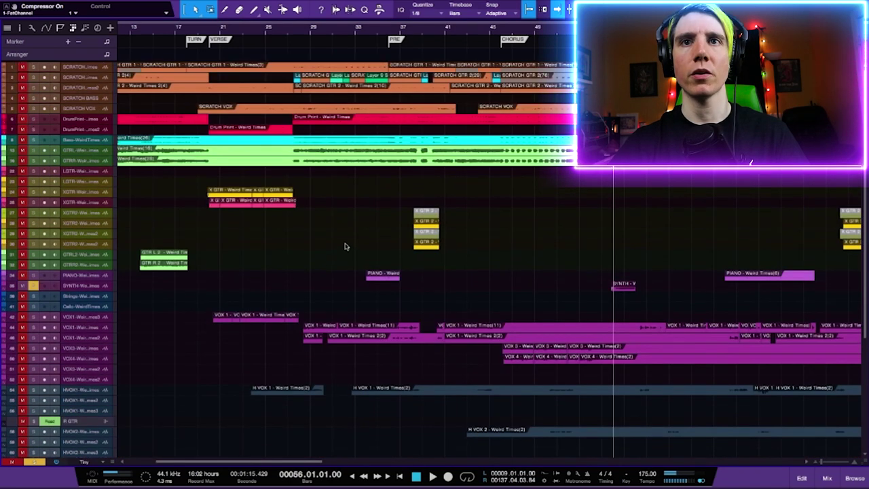
{"action": "left_click", "coordinate": [34, 119]}
{"action": "left_click_drag", "start_coordinate": [34, 144], "coordinate": [34, 161]}
{"action": "key", "text": "space"}
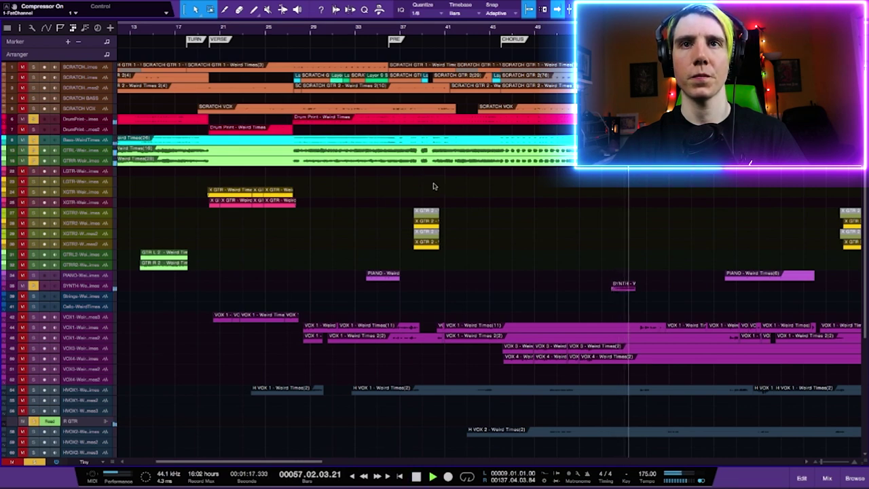
{"action": "key", "text": "space"}
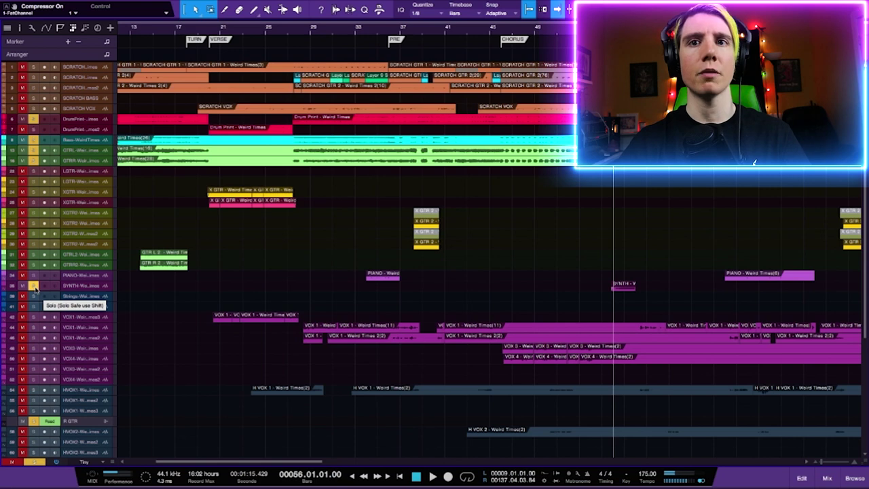
- Clear the solo on all soloed tracks and set the playhead at bar 122, where the Strings clip starts
{"action": "left_click_drag", "start_coordinate": [35, 289], "coordinate": [45, 122]}
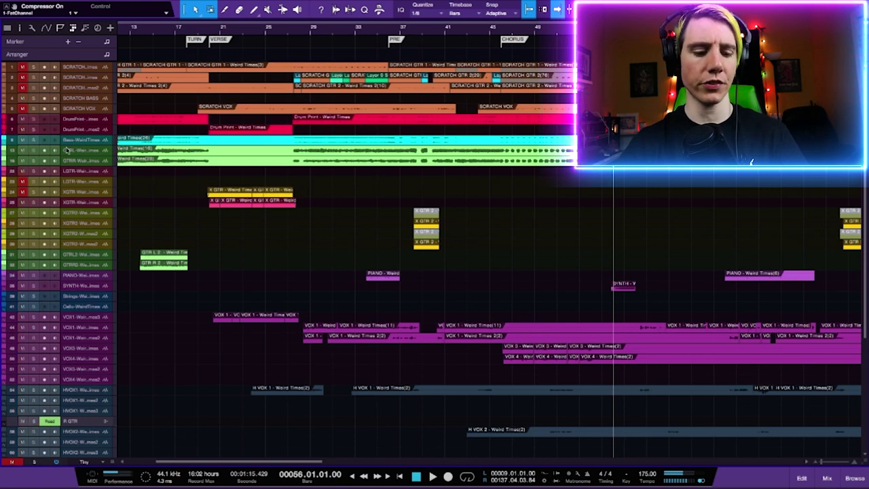
{"action": "scroll", "coordinate": [394, 291], "scroll_direction": "down", "scroll_amount": 4}
{"action": "scroll", "coordinate": [393, 291], "scroll_direction": "up", "scroll_amount": 3}
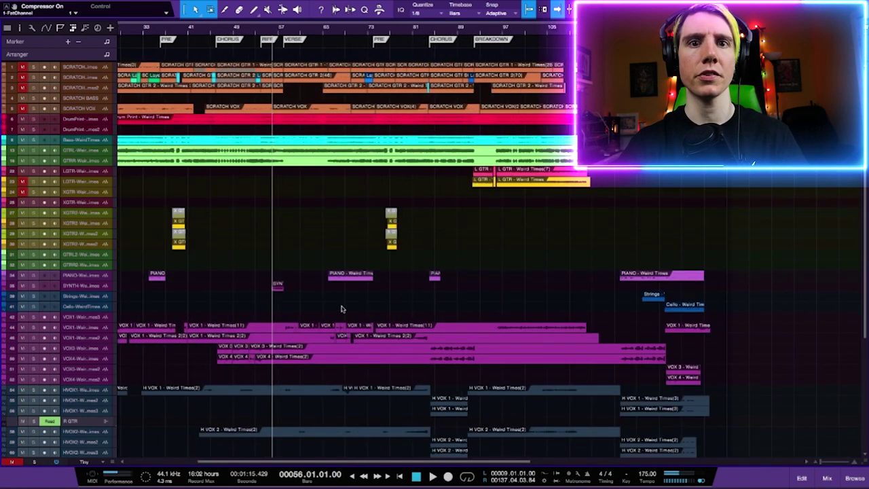
{"action": "scroll", "coordinate": [327, 311], "scroll_direction": "left", "scroll_amount": 3}
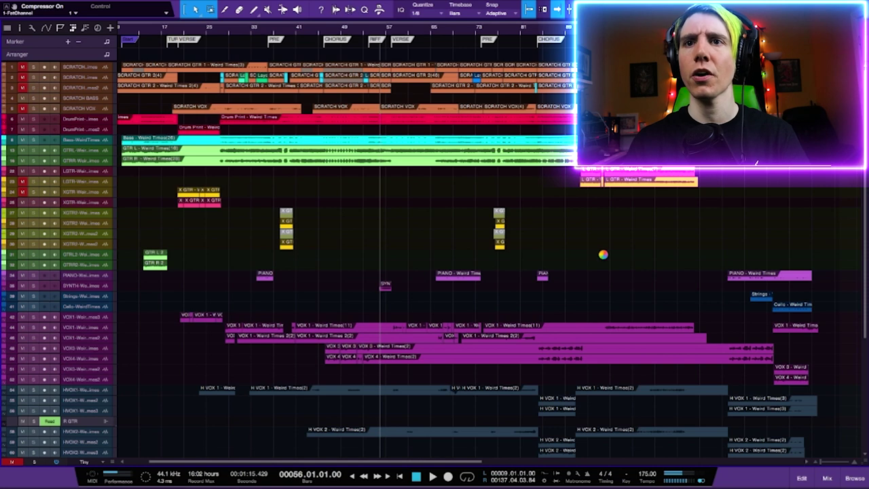
{"action": "scroll", "coordinate": [603, 254], "scroll_direction": "right", "scroll_amount": 5}
{"action": "left_click", "coordinate": [563, 31]}
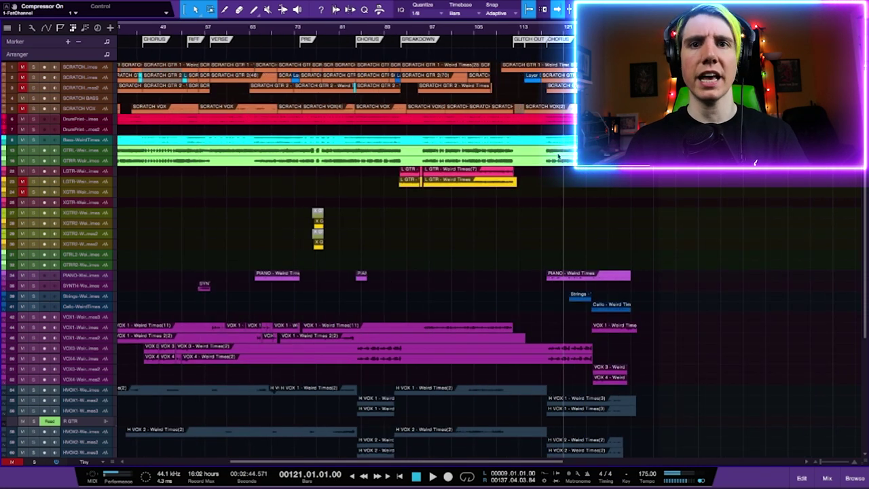
{"action": "scroll", "coordinate": [559, 158], "scroll_direction": "up", "scroll_amount": 4}
{"action": "left_click", "coordinate": [586, 31]}
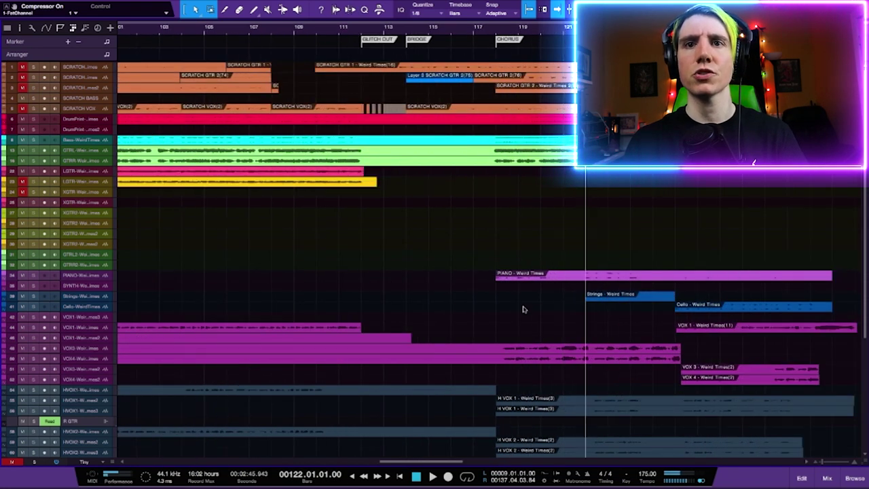
- Solo the Strings and Cello tracks and listen to the strings part from bar 122
{"action": "left_click", "coordinate": [34, 297]}
{"action": "left_click", "coordinate": [33, 307]}
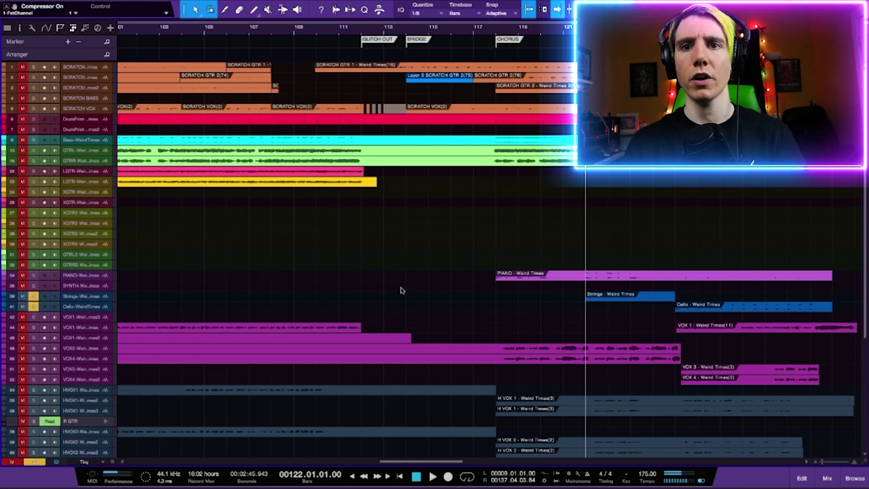
{"action": "key", "text": "space"}
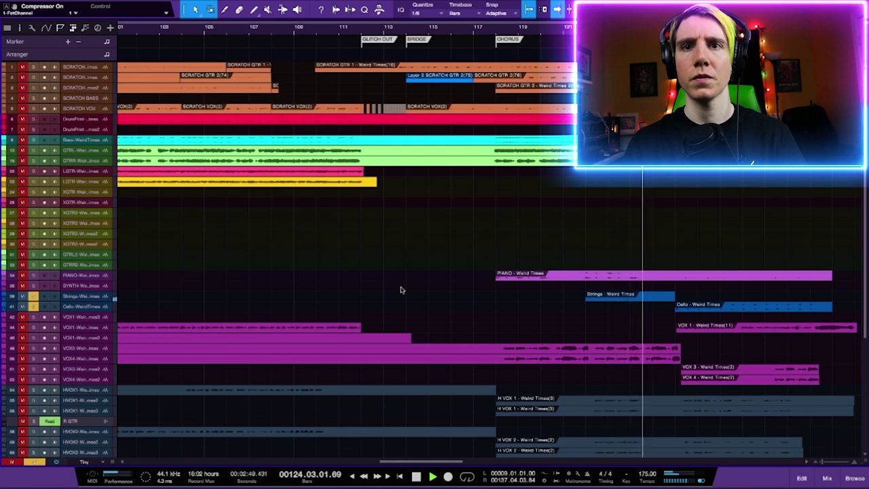
{"action": "key", "text": "space"}
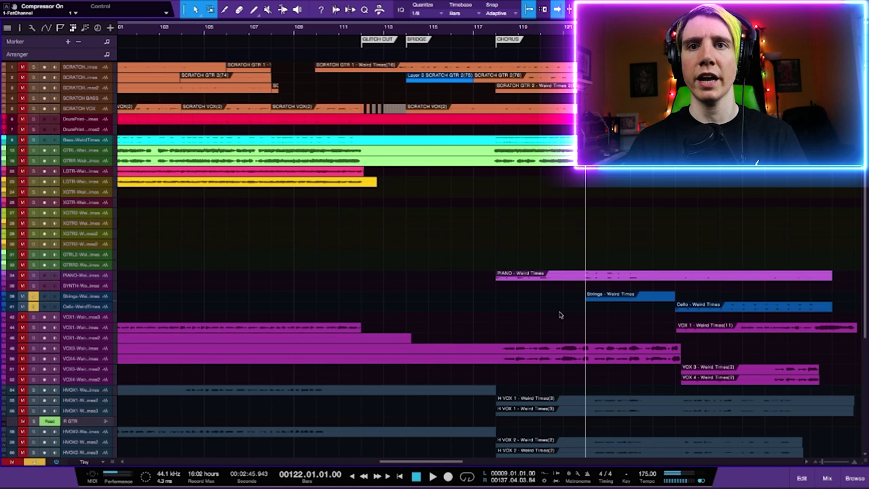
- Set the playhead at bar 126 and listen to the soloed cello part from there
{"action": "scroll", "coordinate": [561, 314], "scroll_direction": "right", "scroll_amount": 5}
{"action": "left_click", "coordinate": [520, 36]}
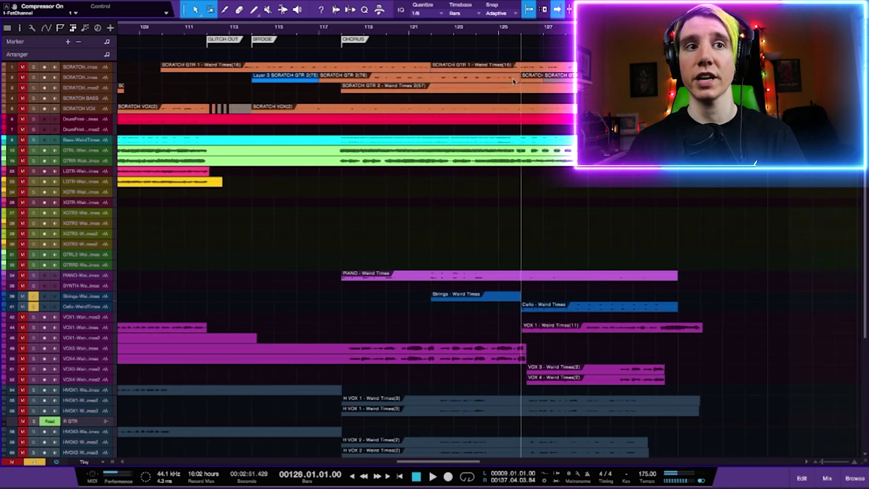
{"action": "key", "text": "space"}
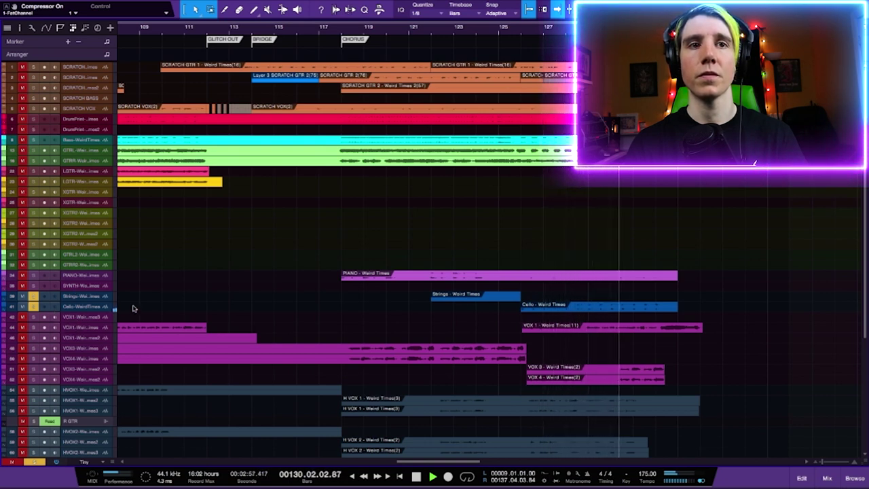
{"action": "key", "text": "space"}
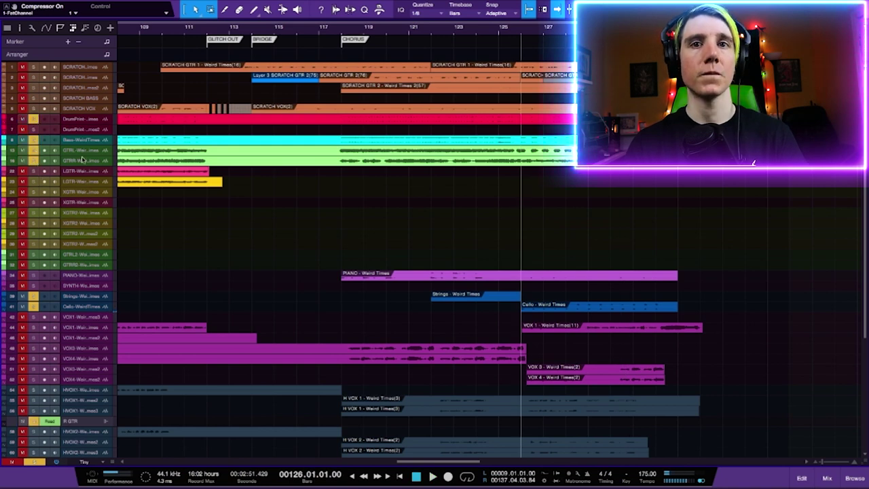
- Listen to the cello together with the soloed drums, bass and main guitars from bar 126, and clear all solos
{"action": "key", "text": "space"}
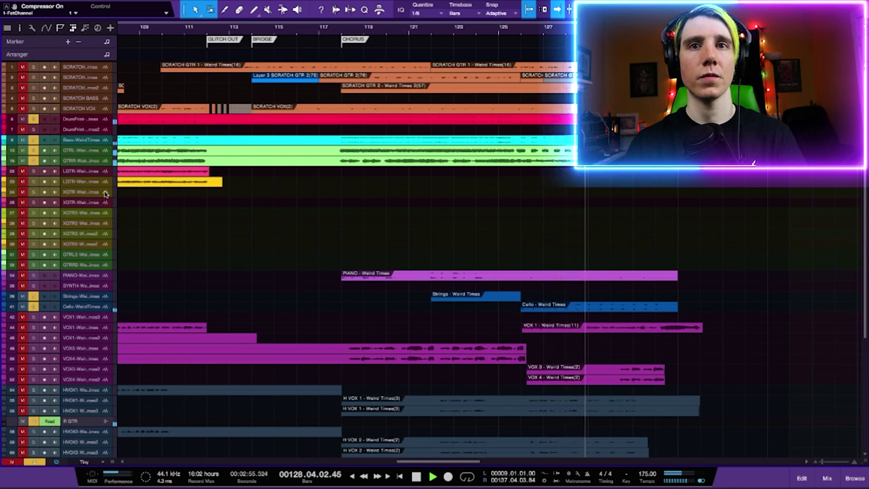
{"action": "key", "text": "space"}
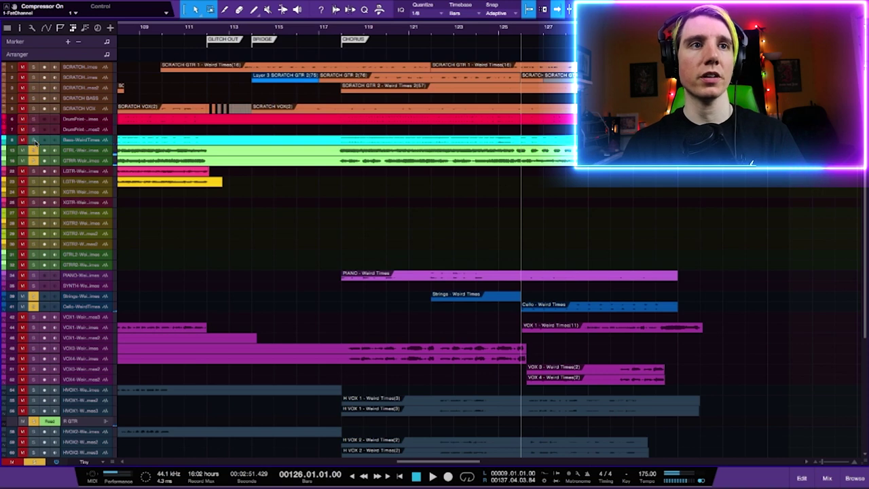
{"action": "left_click", "coordinate": [33, 297]}
{"action": "left_click", "coordinate": [32, 307]}
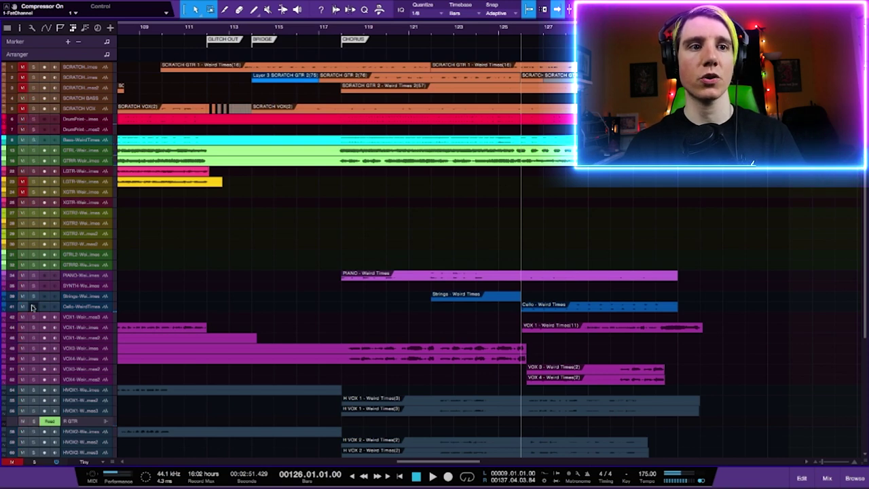
- Examine the whole arrangement across the song, from the scratch tracks down to the lead and harmony vocals
{"action": "key", "text": "w"}
{"action": "key", "text": "w"}
{"action": "scroll", "coordinate": [337, 313], "scroll_direction": "left", "scroll_amount": 10}
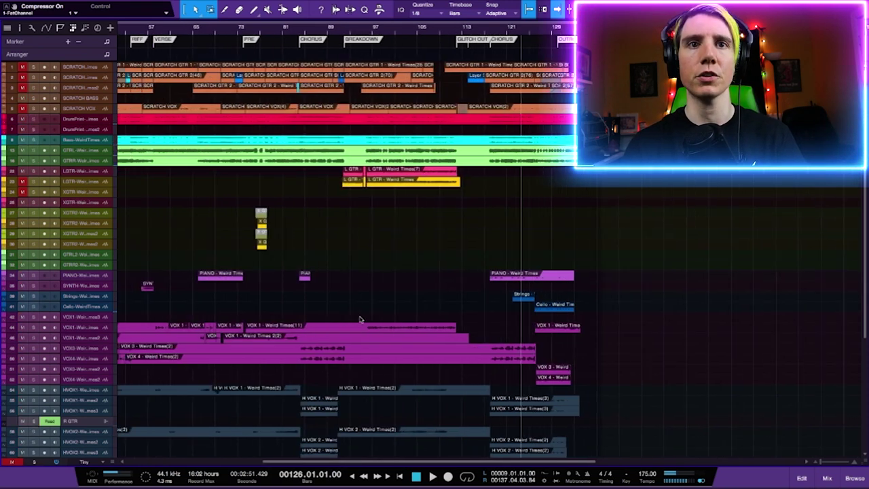
{"action": "scroll", "coordinate": [360, 320], "scroll_direction": "right", "scroll_amount": 1}
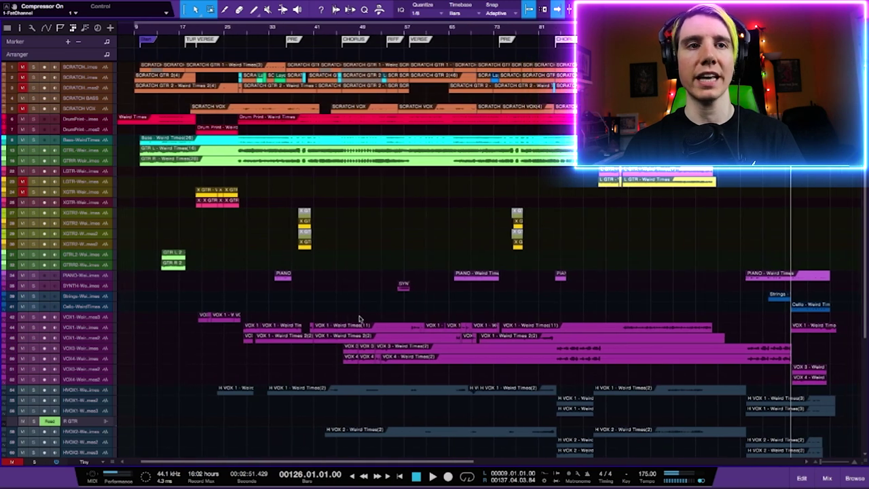
{"action": "scroll", "coordinate": [267, 272], "scroll_direction": "down", "scroll_amount": 3}
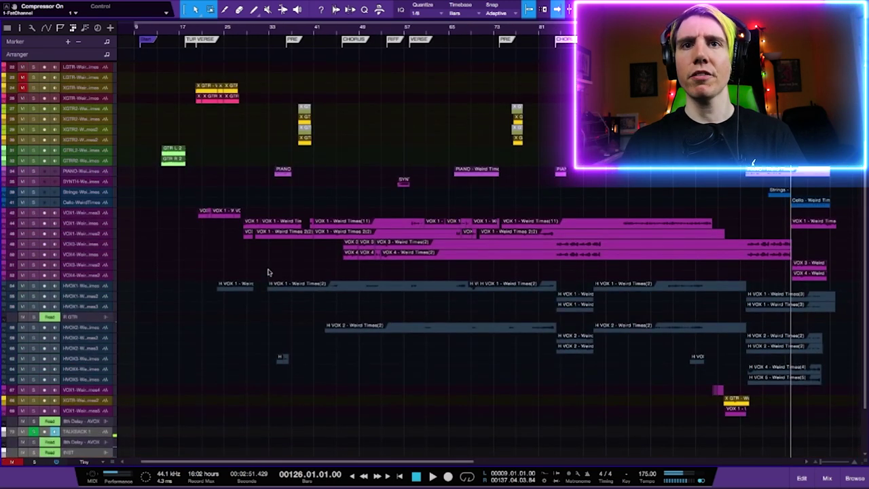
{"action": "scroll", "coordinate": [268, 272], "scroll_direction": "up", "scroll_amount": 3}
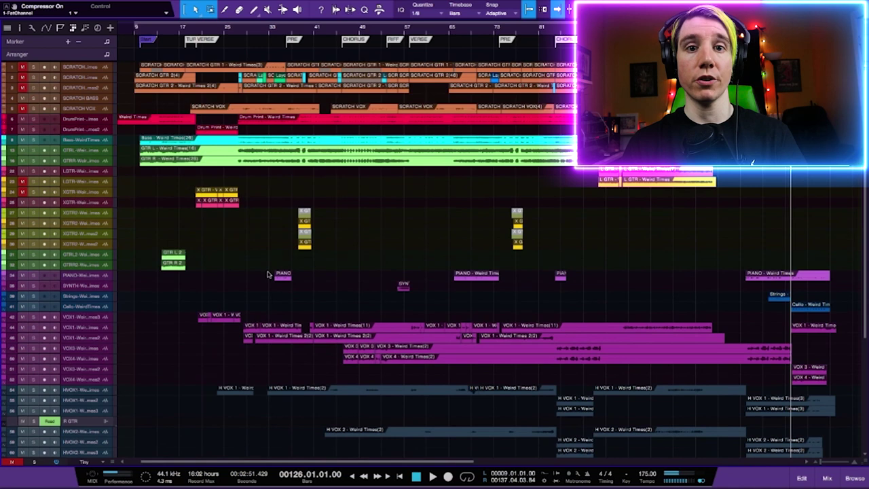
{"action": "scroll", "coordinate": [268, 275], "scroll_direction": "down", "scroll_amount": 3}
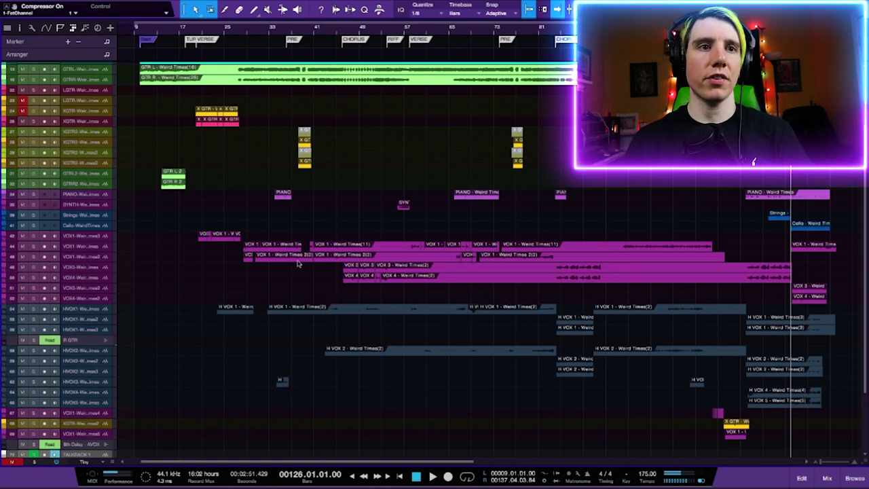
- Show the hidden VOX 1 track 43 to inspect its original recordings, and hide it again
{"action": "left_click", "coordinate": [85, 463]}
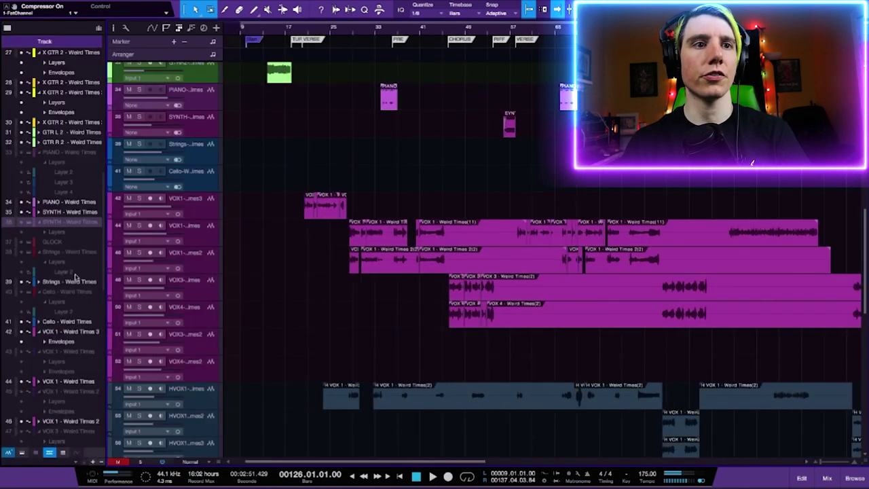
{"action": "left_click", "coordinate": [22, 352]}
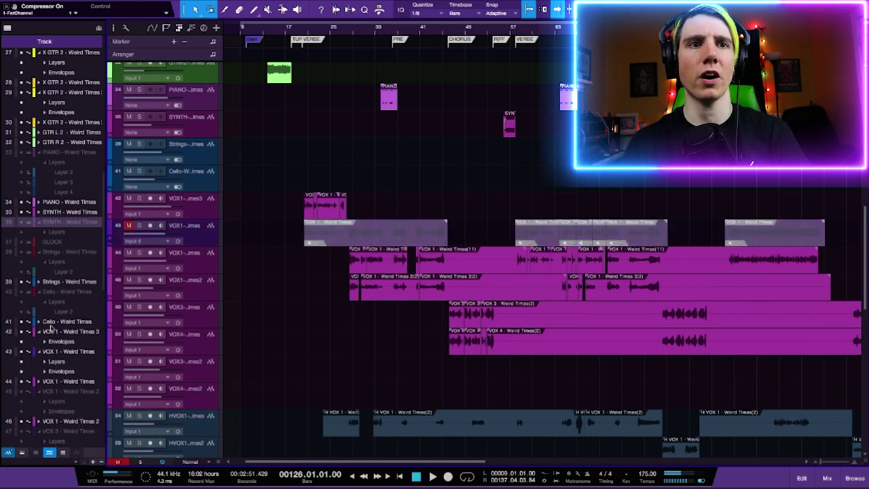
{"action": "scroll", "coordinate": [536, 243], "scroll_direction": "up", "scroll_amount": 3}
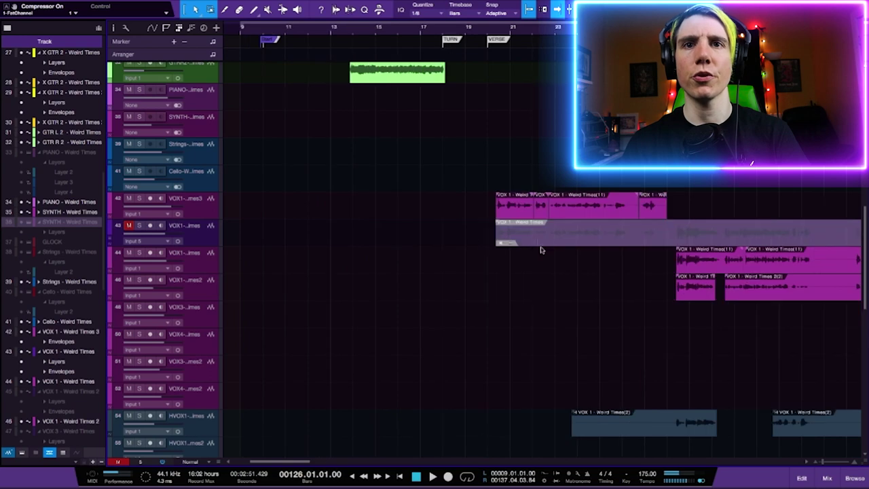
{"action": "scroll", "coordinate": [595, 239], "scroll_direction": "down", "scroll_amount": 3}
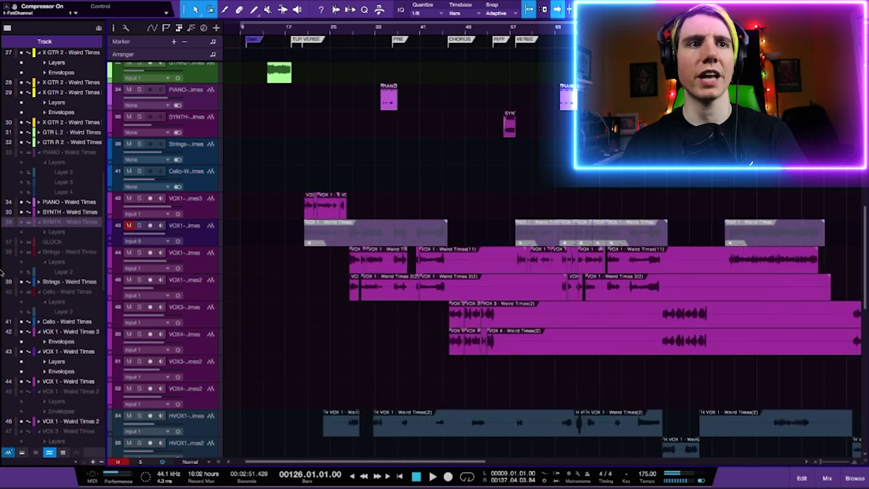
{"action": "left_click", "coordinate": [21, 352]}
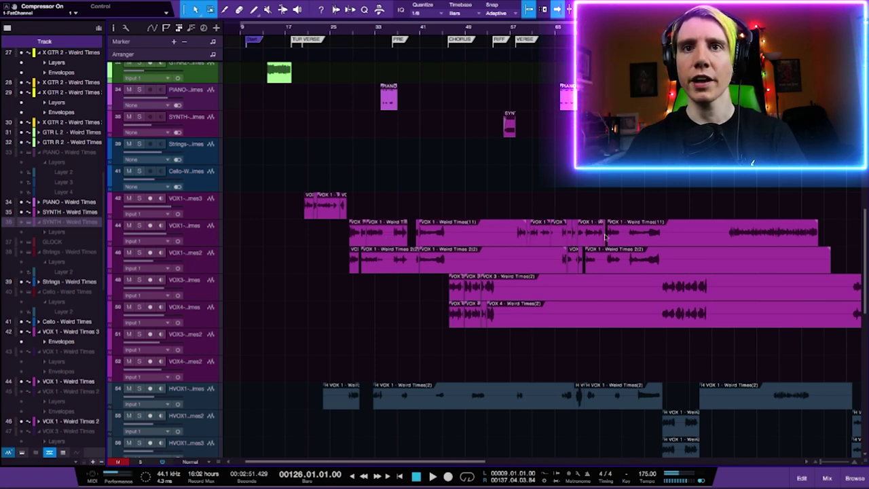
{"action": "left_click", "coordinate": [6, 27]}
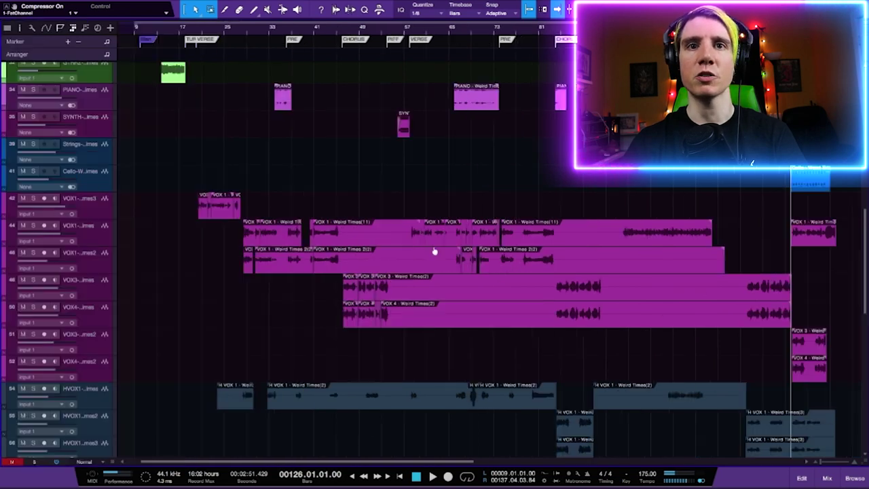
- Examine the edited clips on the VOX 1, VOX 3 and VOX 4 tracks through the verses and chorus
{"action": "key", "text": "e"}
{"action": "key", "text": "e"}
{"action": "key", "text": "e"}
{"action": "scroll", "coordinate": [450, 219], "scroll_direction": "left", "scroll_amount": 10}
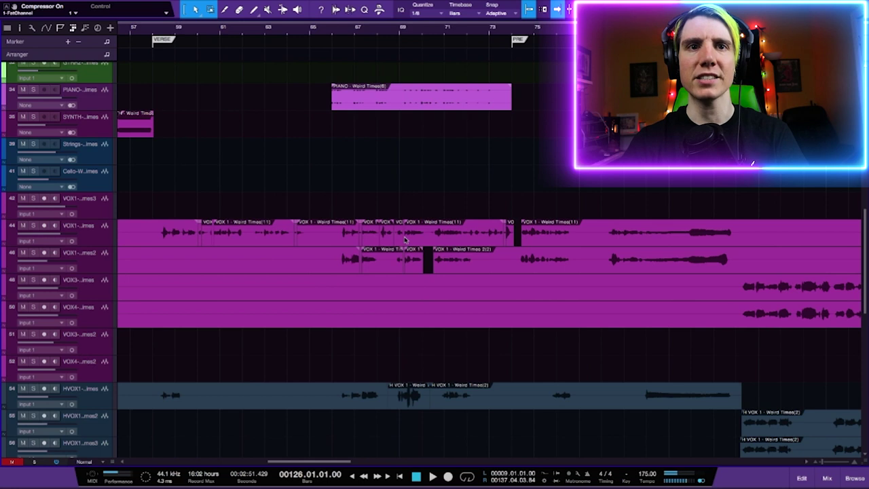
{"action": "scroll", "coordinate": [405, 240], "scroll_direction": "left", "scroll_amount": 2}
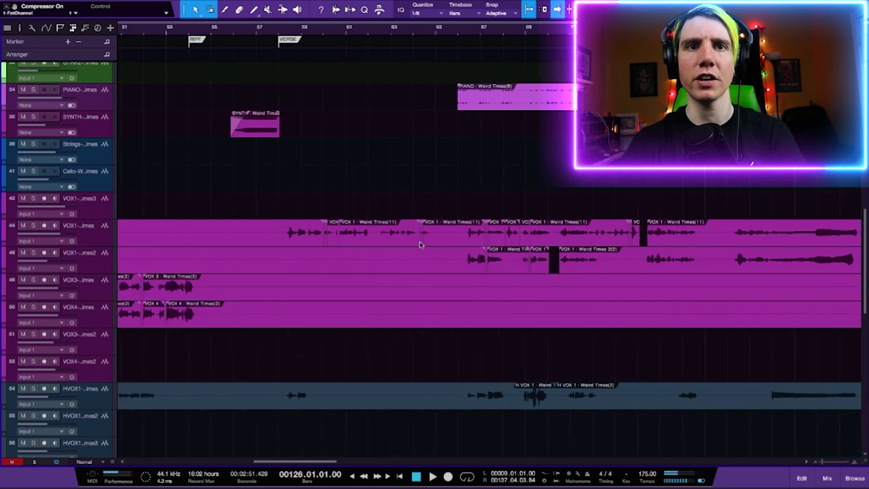
{"action": "scroll", "coordinate": [323, 242], "scroll_direction": "left", "scroll_amount": 4}
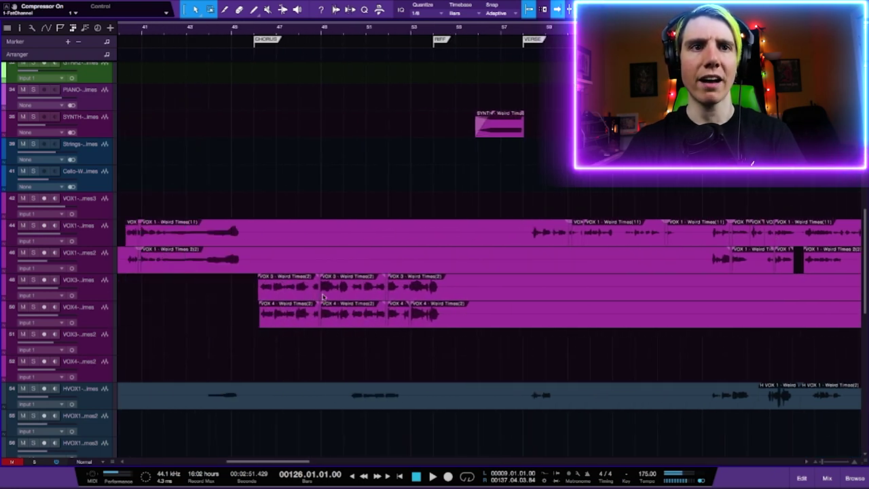
{"action": "scroll", "coordinate": [324, 297], "scroll_direction": "left", "scroll_amount": 4}
{"action": "scroll", "coordinate": [289, 264], "scroll_direction": "down", "scroll_amount": 4}
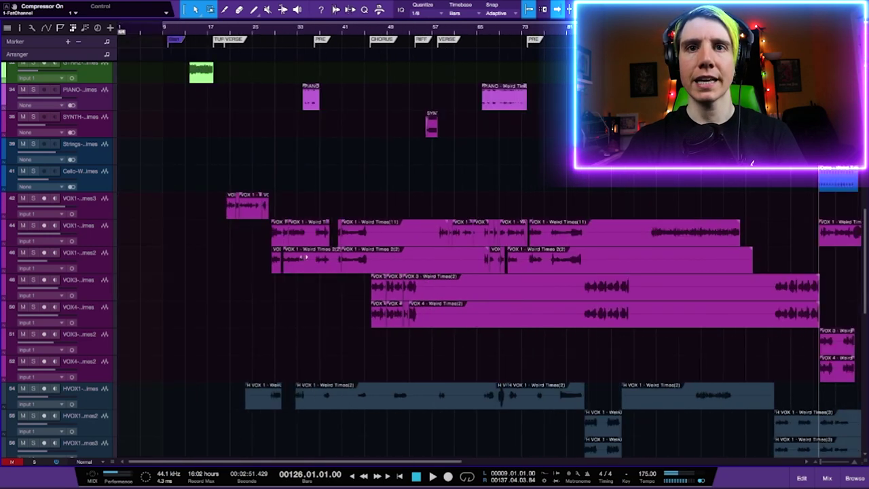
{"action": "scroll", "coordinate": [372, 265], "scroll_direction": "right", "scroll_amount": 3}
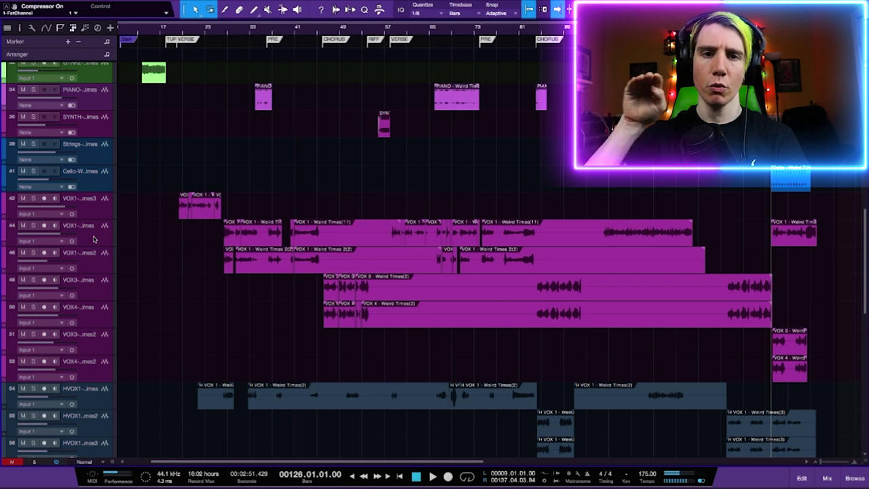
- Solo the VOX 1 lead vocal on track 44 and listen to the verse from bar 28
{"action": "key", "text": "s"}
{"action": "key", "text": "space"}
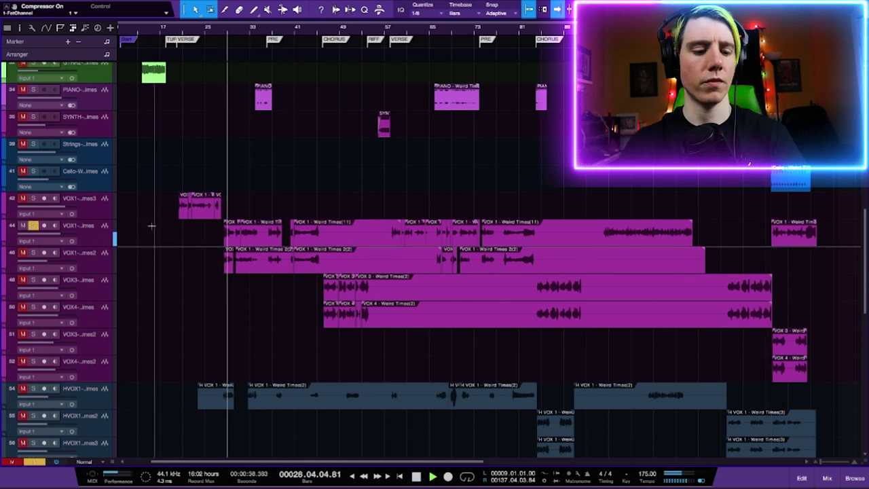
{"action": "key", "text": "e"}
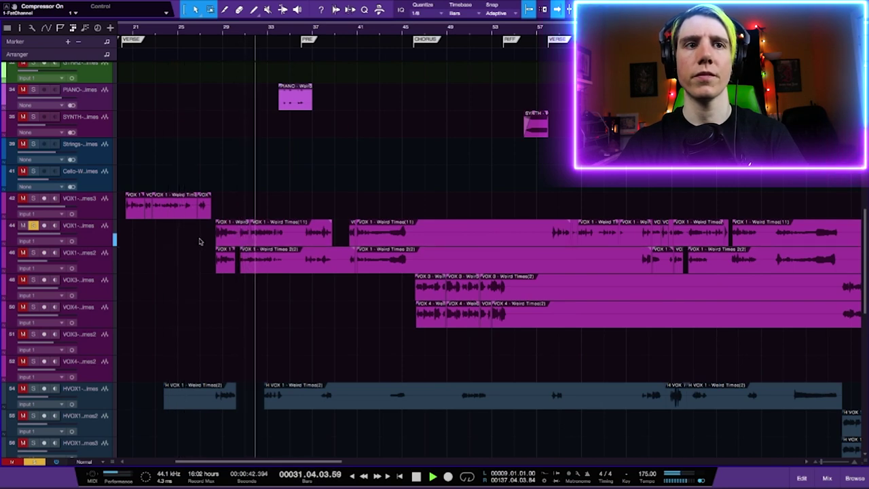
{"action": "key", "text": "space"}
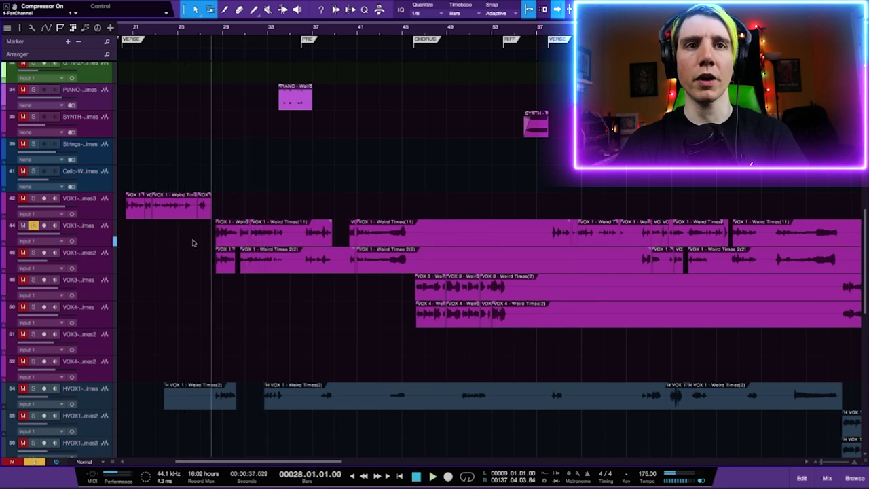
- Open the mixer and bring the VOX channels with their inserts and sends into view
{"action": "key", "text": "F3"}
{"action": "scroll", "coordinate": [543, 331], "scroll_direction": "right", "scroll_amount": 3}
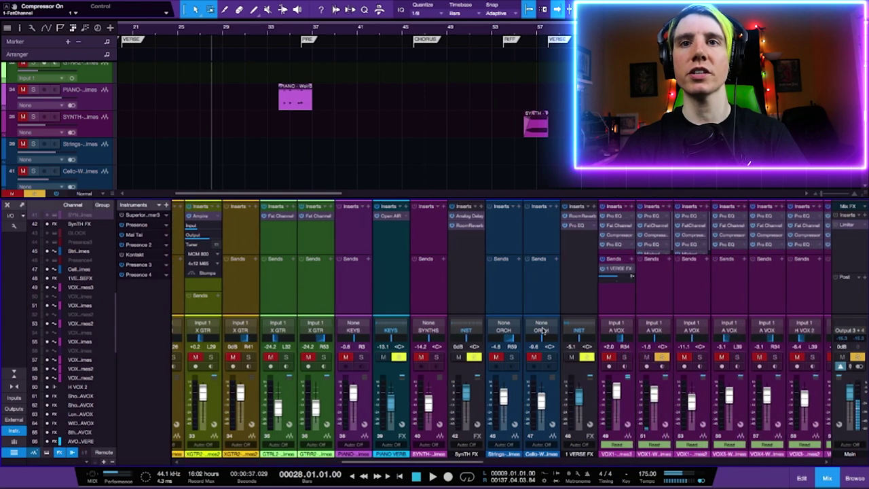
{"action": "scroll", "coordinate": [613, 346], "scroll_direction": "right", "scroll_amount": 2}
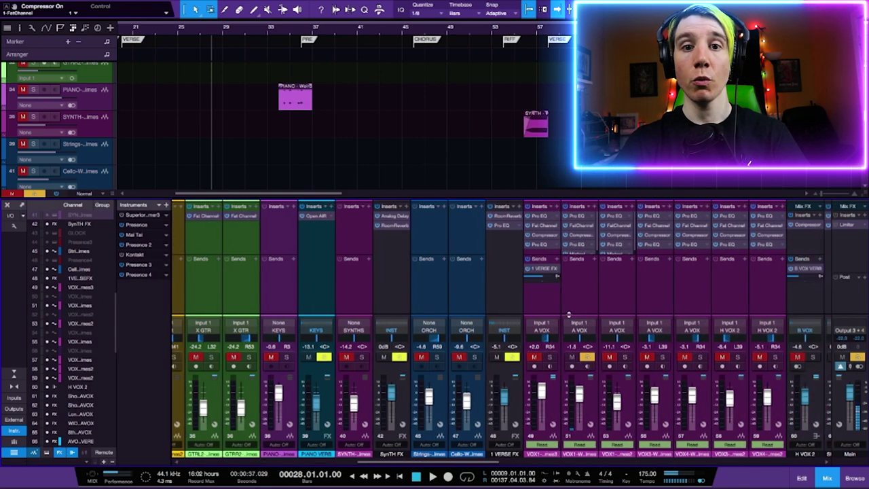
- Open the first Pro EQ insert on the VOX 1 channel 49 and place its window clear of the channel strips
{"action": "scroll", "coordinate": [551, 314], "scroll_direction": "right", "scroll_amount": 3}
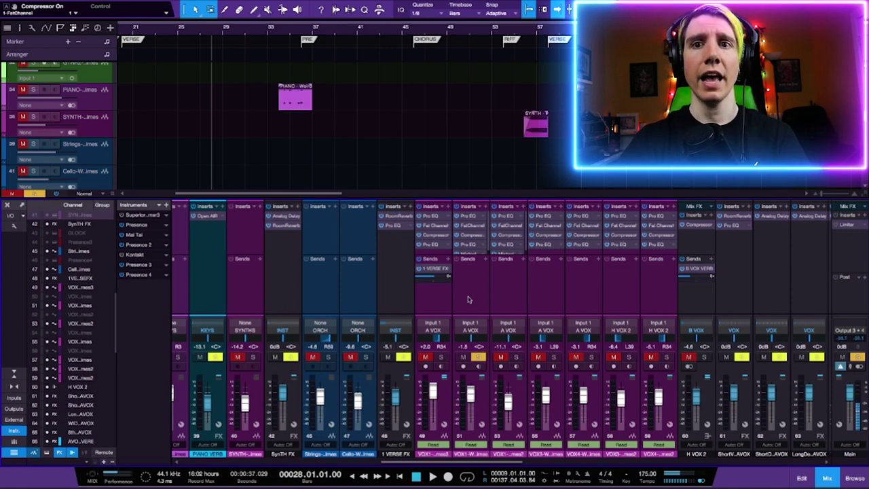
{"action": "scroll", "coordinate": [469, 301], "scroll_direction": "right", "scroll_amount": 3}
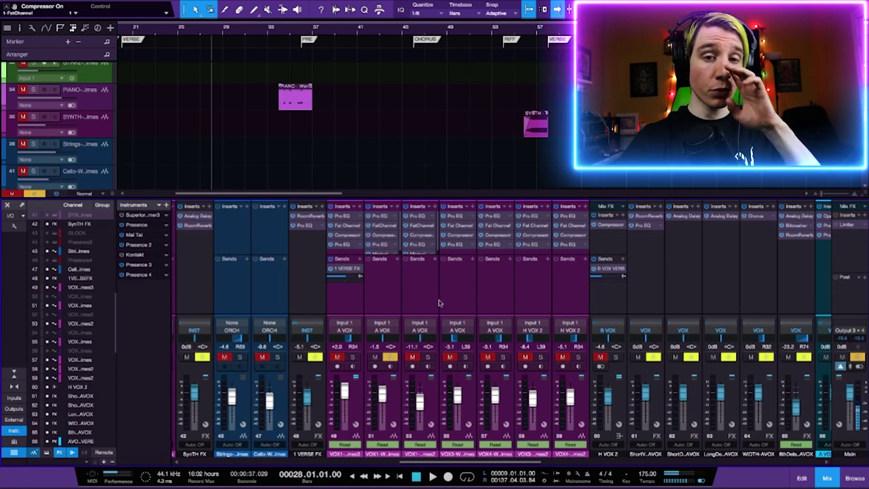
{"action": "left_click", "coordinate": [343, 216]}
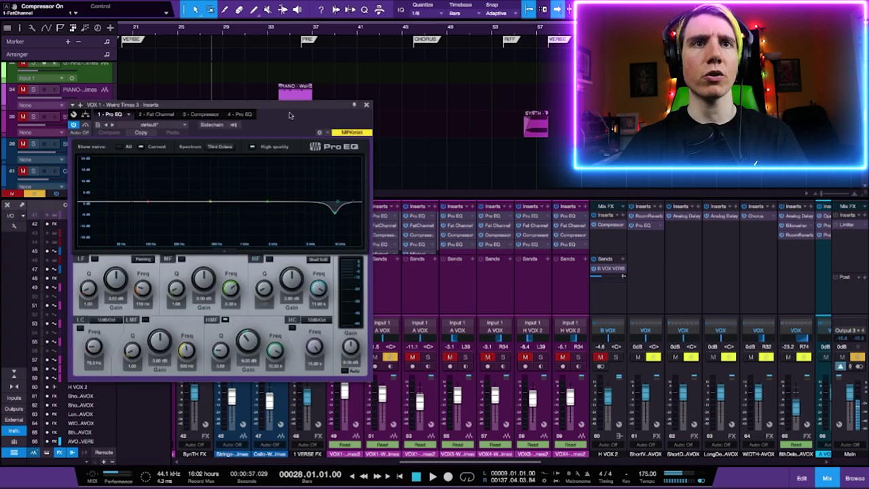
{"action": "left_click_drag", "start_coordinate": [284, 109], "coordinate": [295, 93]}
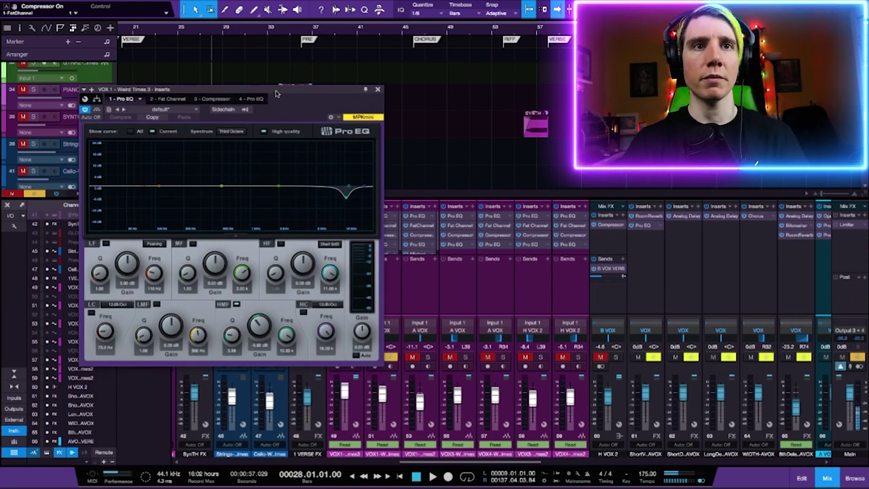
{"action": "left_click_drag", "start_coordinate": [279, 91], "coordinate": [281, 78]}
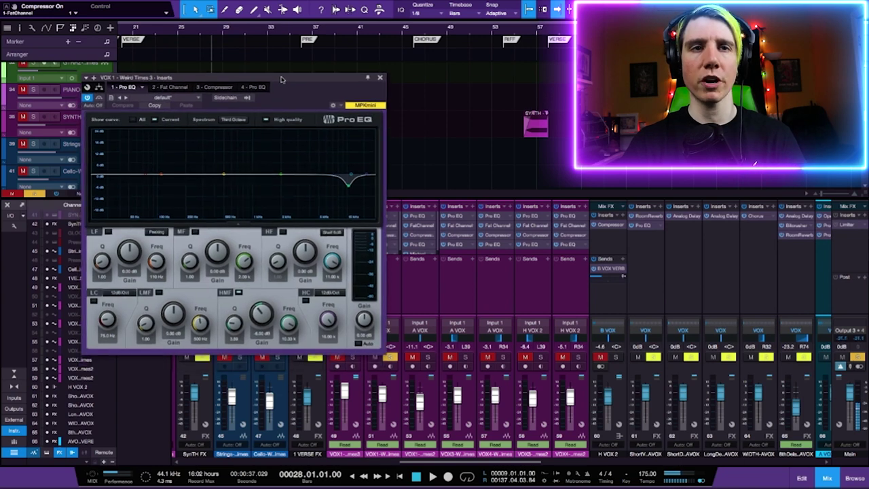
{"action": "left_click_drag", "start_coordinate": [282, 79], "coordinate": [586, 64]}
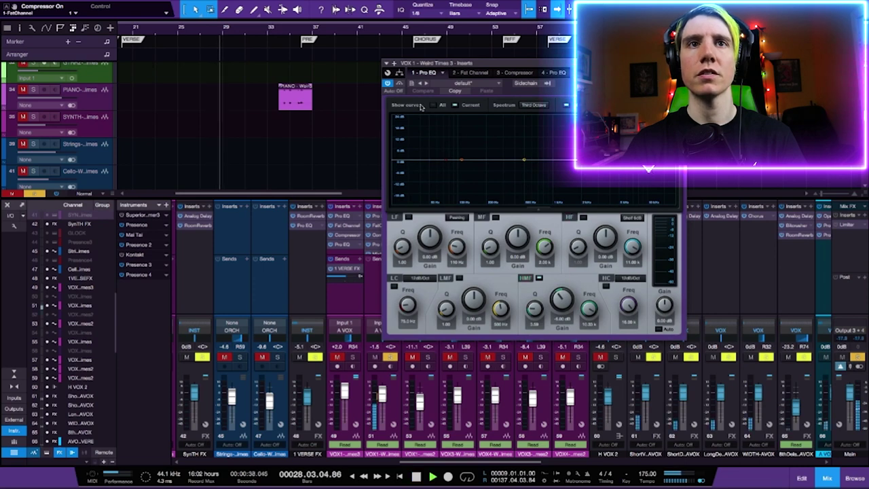
- Compare the lead vocal with the first Pro EQ bypassed and active during playback from bar 28
{"action": "left_click", "coordinate": [389, 83]}
{"action": "left_click", "coordinate": [389, 83]}
{"action": "left_click", "coordinate": [389, 84]}
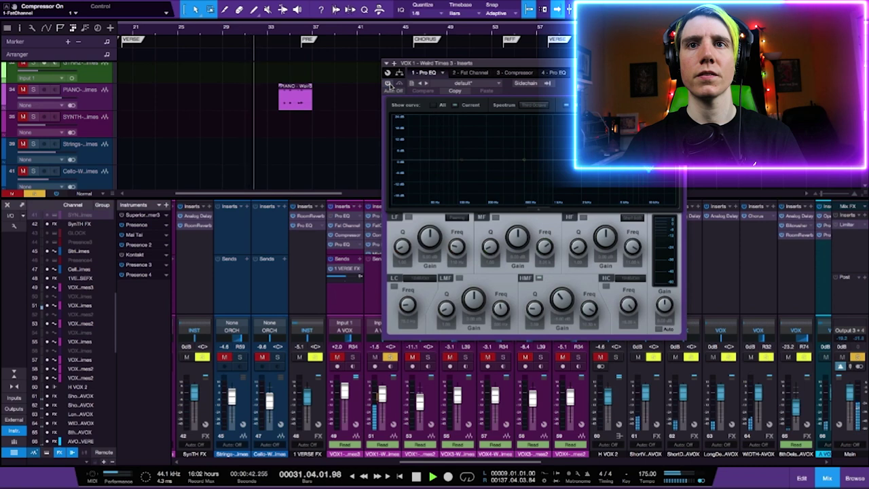
{"action": "left_click", "coordinate": [389, 84]}
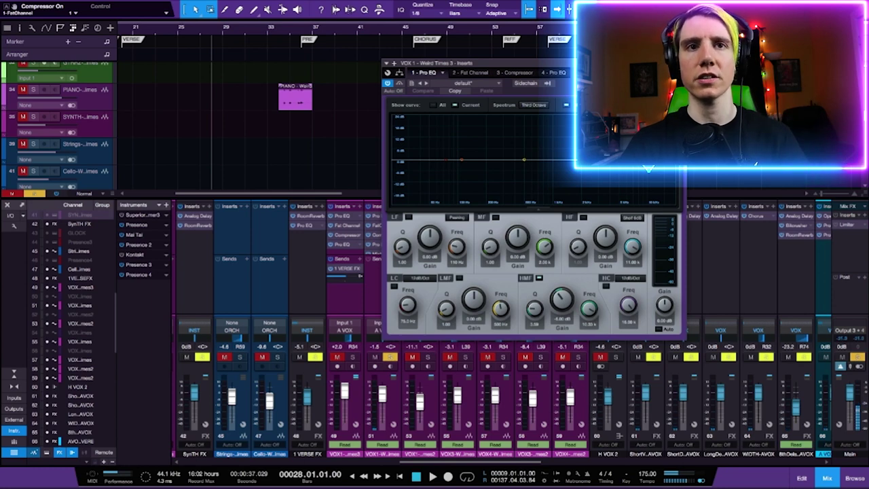
- Open the VOX 1 Fat Channel insert and compare the lead vocal with its FET compressor bypassed and active
{"action": "left_click", "coordinate": [469, 73]}
{"action": "left_click_drag", "start_coordinate": [495, 66], "coordinate": [491, 34]}
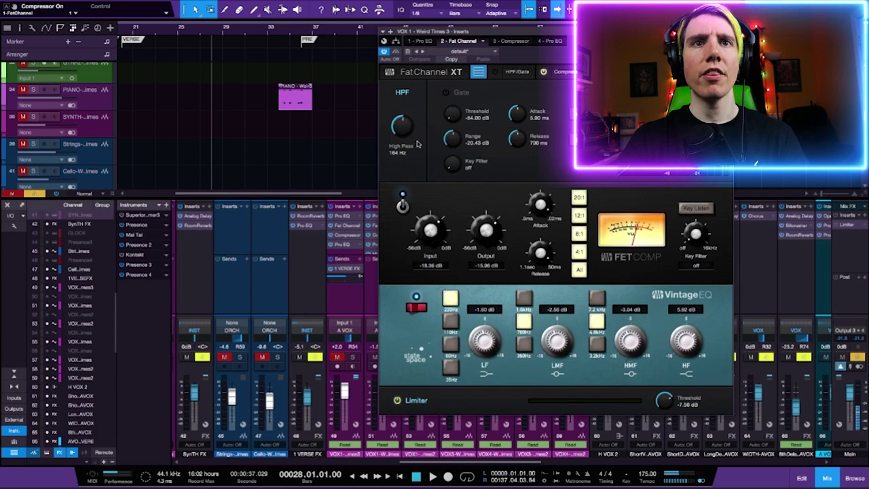
{"action": "left_click_drag", "start_coordinate": [468, 33], "coordinate": [473, 25]}
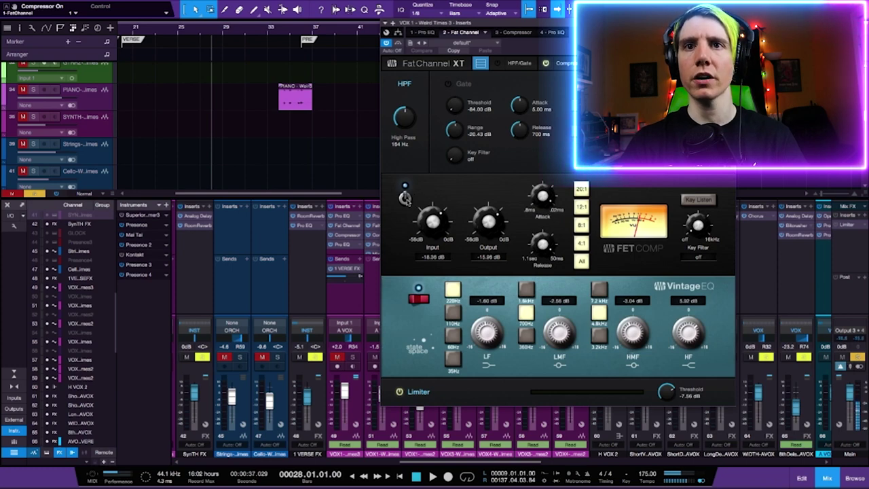
{"action": "left_click_drag", "start_coordinate": [405, 197], "coordinate": [360, 205]}
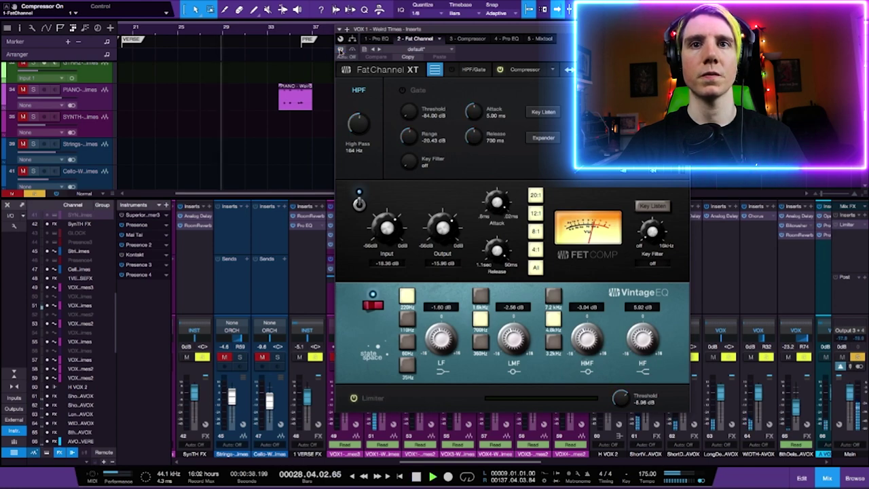
{"action": "left_click", "coordinate": [359, 204]}
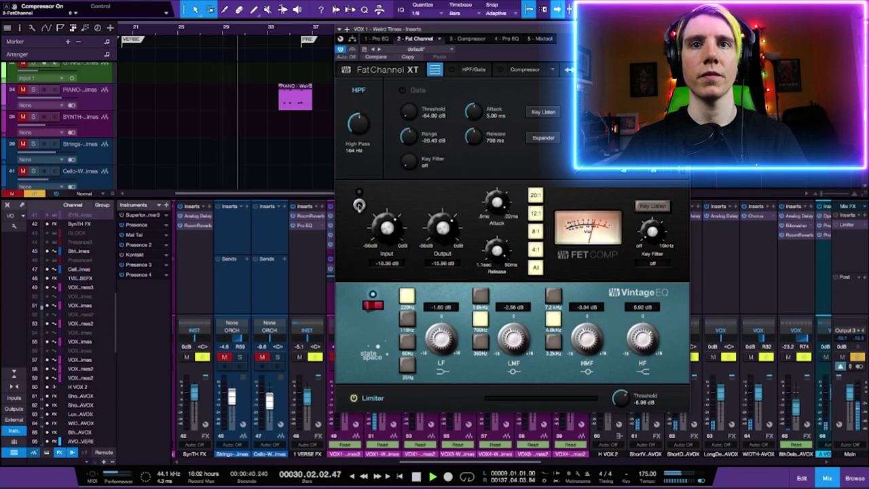
{"action": "left_click", "coordinate": [359, 205]}
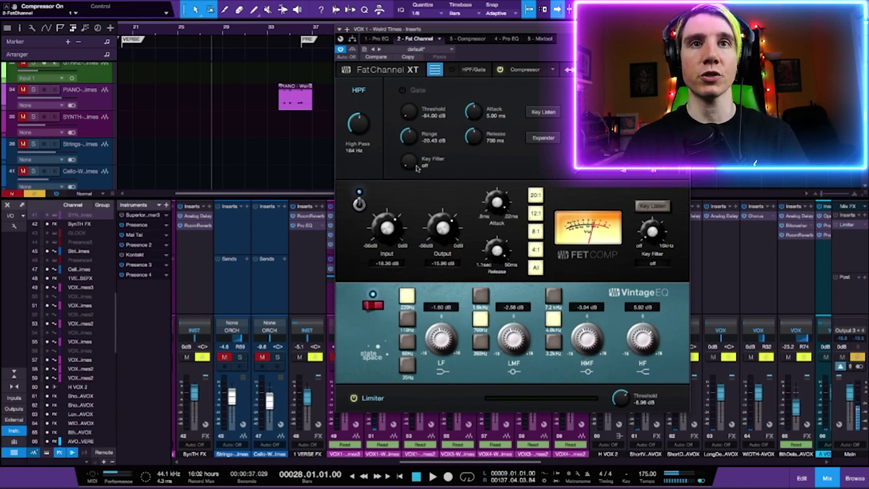
- Compare the lead vocal with the Fat Channel's Vintage EQ switched off and on during playback from bar 28
{"action": "left_click_drag", "start_coordinate": [431, 28], "coordinate": [438, 21]}
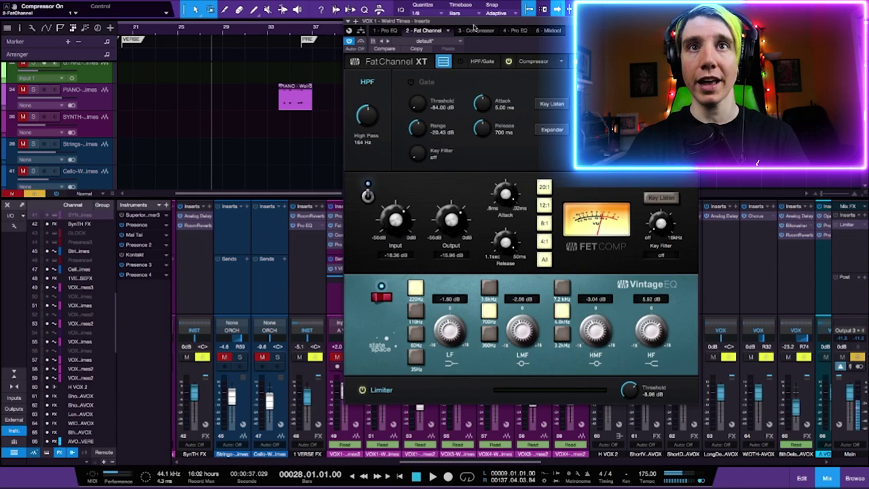
{"action": "left_click_drag", "start_coordinate": [474, 26], "coordinate": [442, 39]}
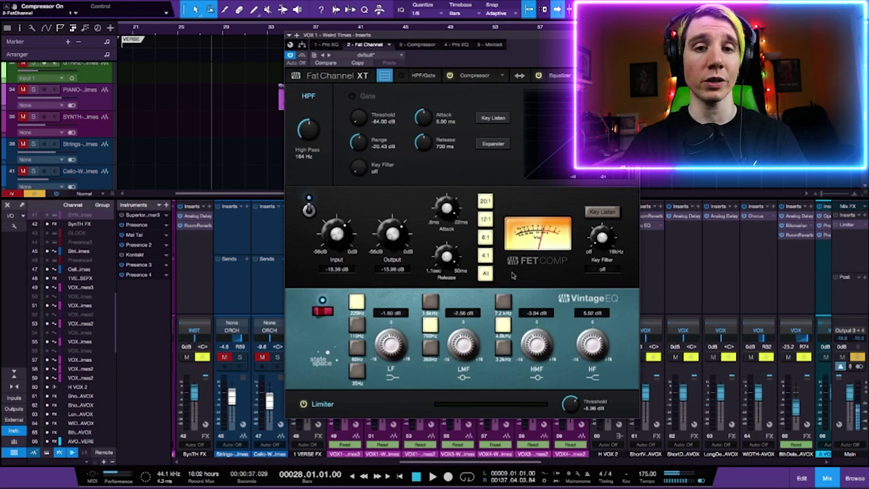
{"action": "left_click_drag", "start_coordinate": [463, 46], "coordinate": [459, 27]}
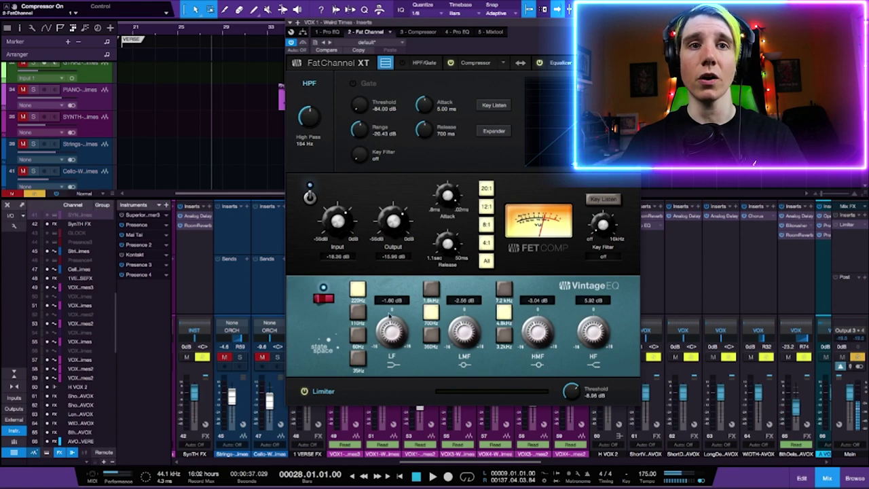
{"action": "left_click", "coordinate": [324, 299]}
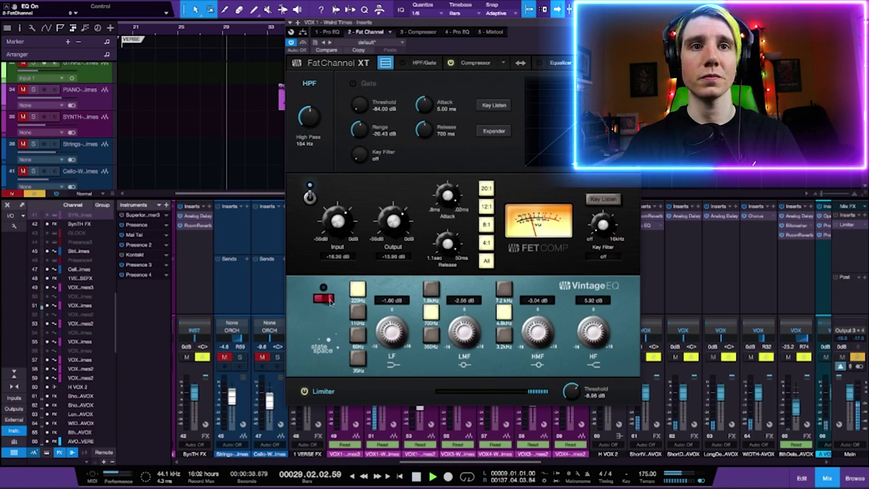
{"action": "left_click", "coordinate": [330, 302]}
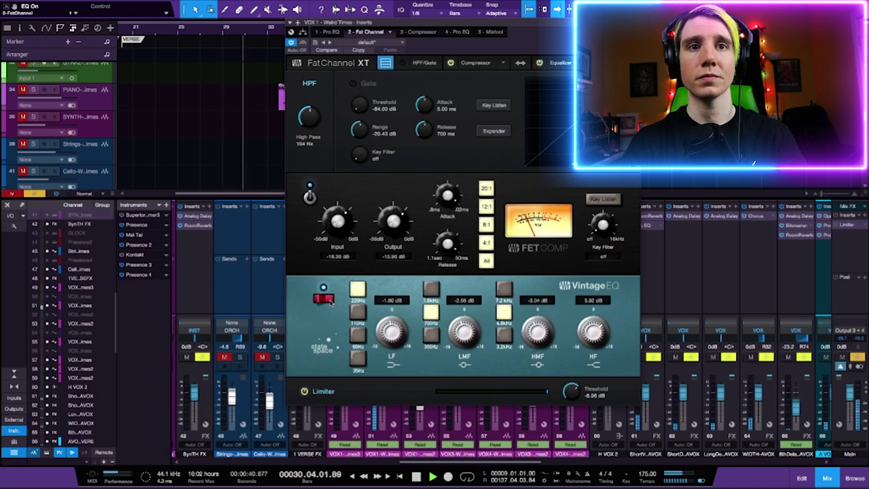
{"action": "left_click", "coordinate": [330, 302]}
{"action": "left_click", "coordinate": [330, 302]}
{"action": "key", "text": "space"}
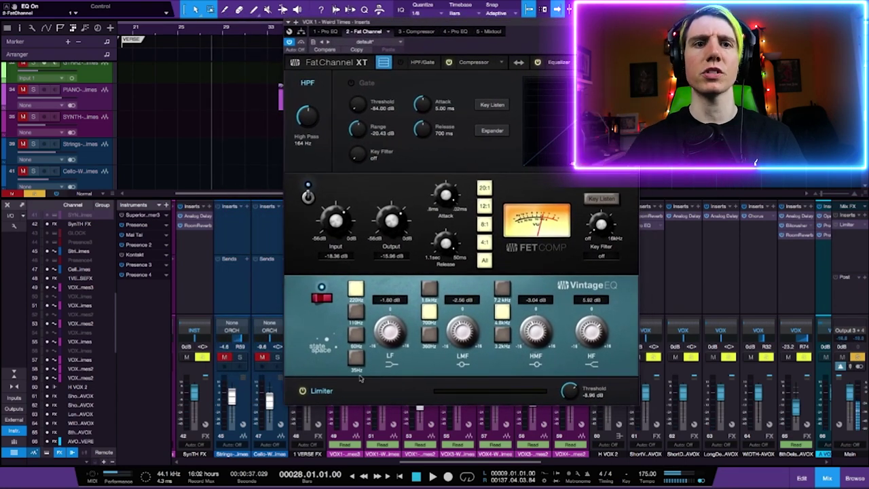
- Compare the lead vocal with and without the Fat Channel's limiter, and with and without the de-esser Compressor insert
{"action": "left_click", "coordinate": [303, 392]}
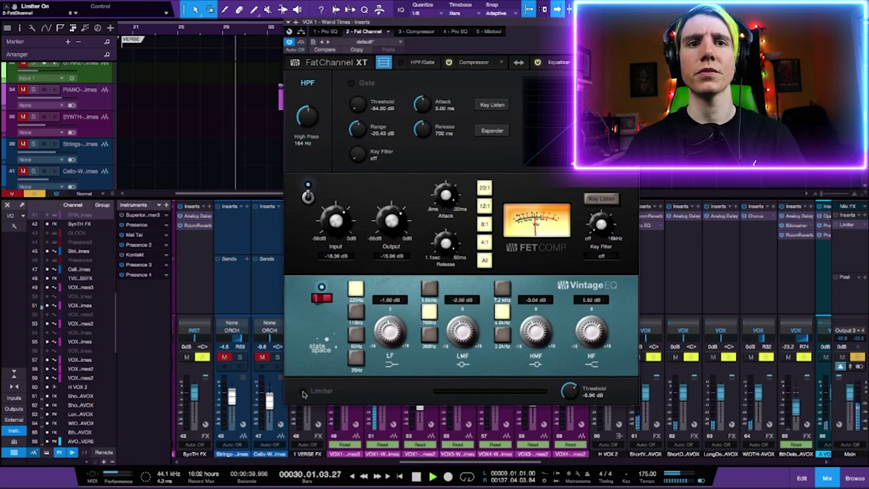
{"action": "left_click", "coordinate": [303, 392]}
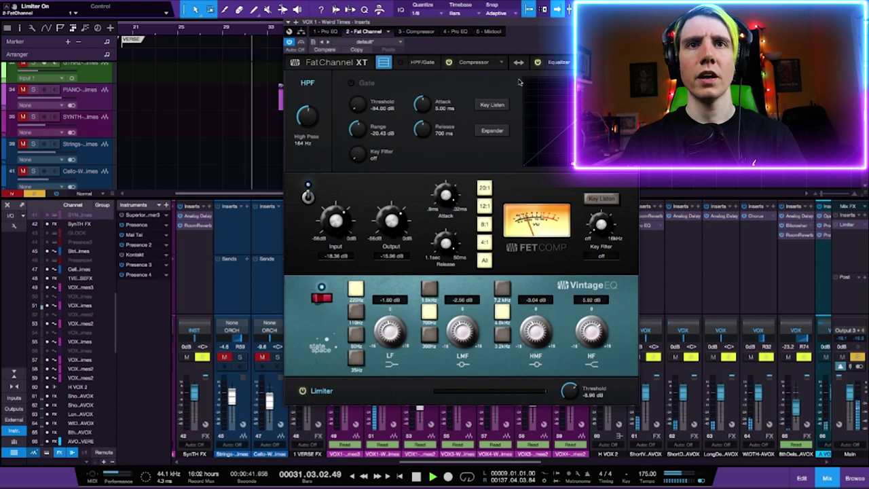
{"action": "left_click", "coordinate": [415, 33]}
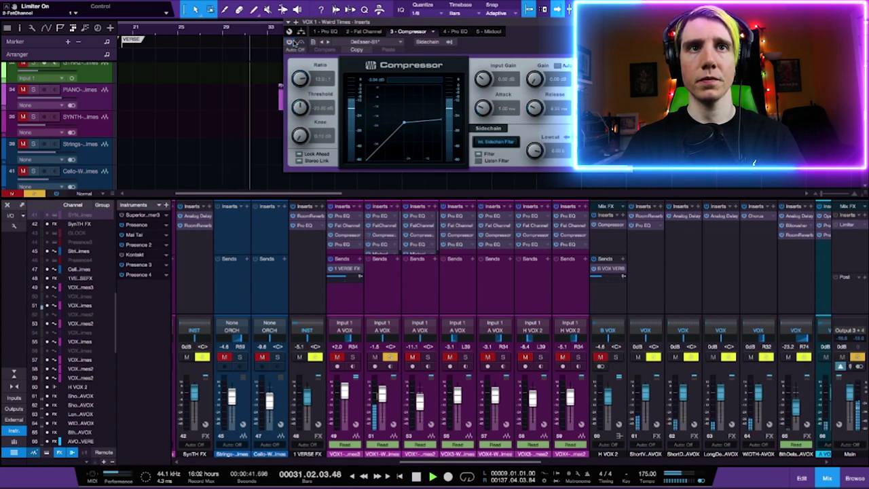
{"action": "left_click", "coordinate": [290, 42]}
{"action": "left_click", "coordinate": [290, 42]}
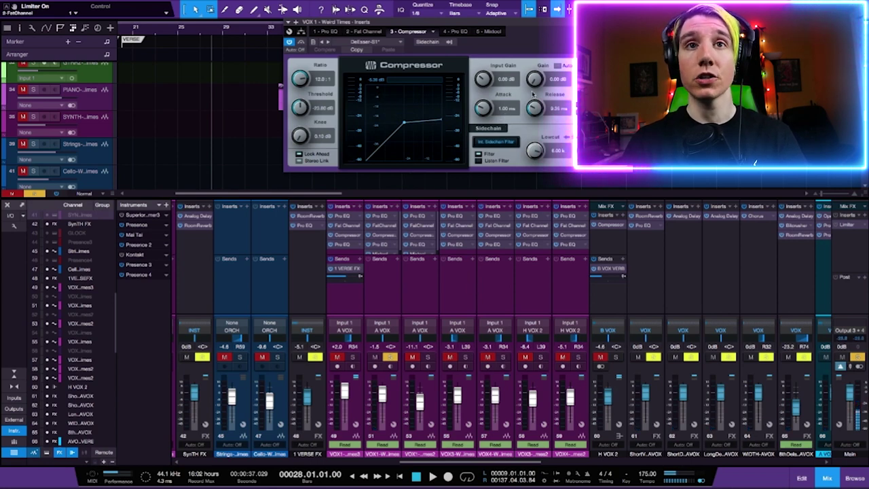
- Open the fourth insert, the second Pro EQ, compare the vocal with it bypassed and active, and close the inserts window
{"action": "left_click", "coordinate": [459, 32]}
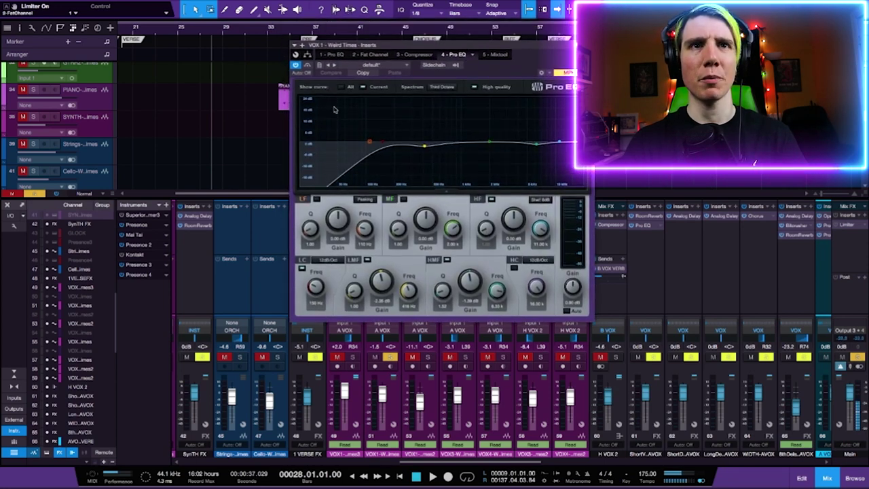
{"action": "key", "text": "space"}
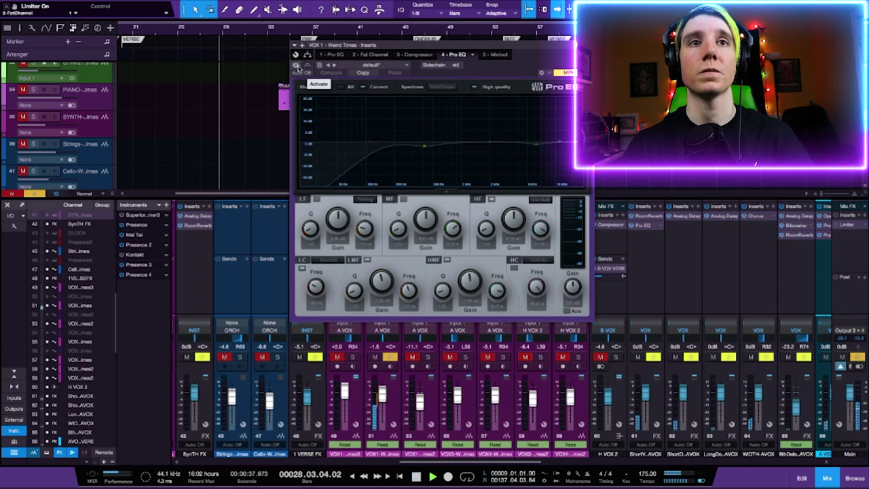
{"action": "left_click", "coordinate": [297, 66]}
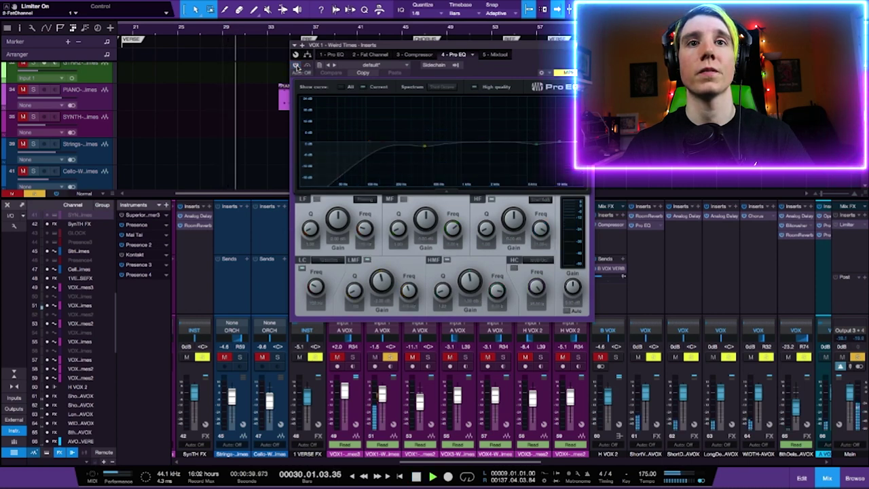
{"action": "left_click", "coordinate": [297, 66]}
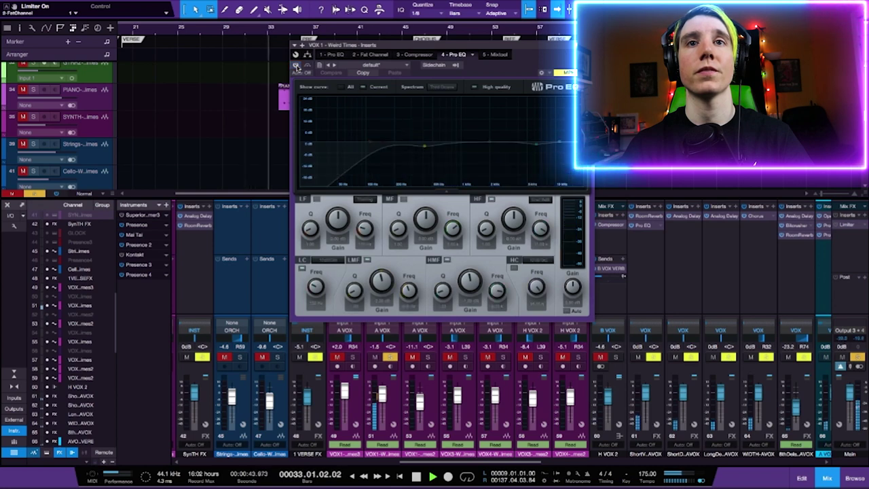
{"action": "key", "text": "space"}
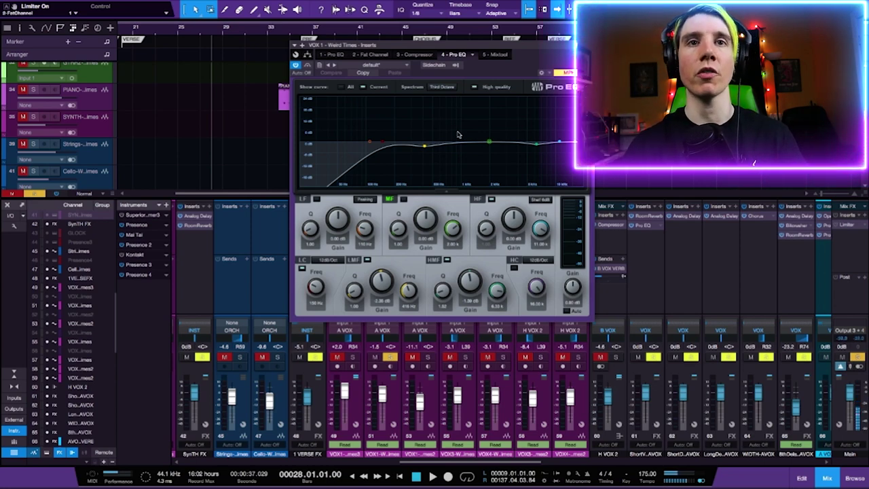
{"action": "key", "text": "ctrl+w"}
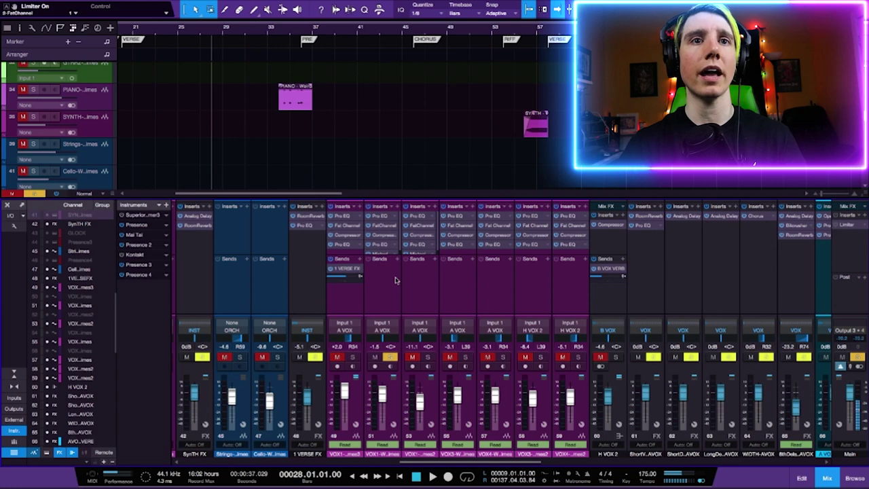
- Solo the second VOX 1 take on track 46 and listen to it together with track 44 from bar 28
{"action": "key", "text": "F3"}
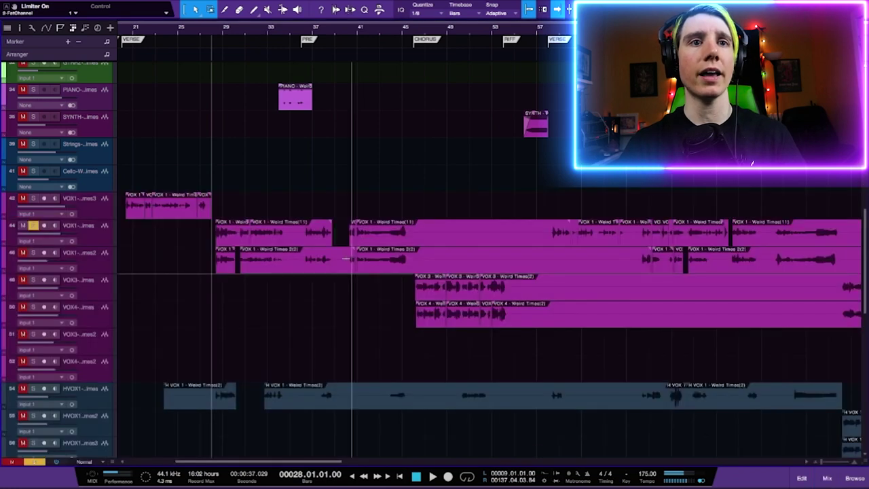
{"action": "left_click", "coordinate": [34, 252]}
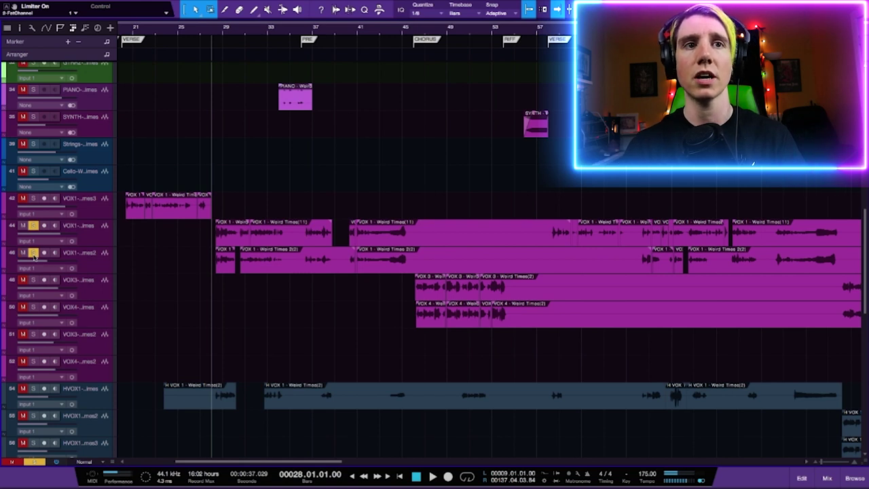
{"action": "key", "text": "space"}
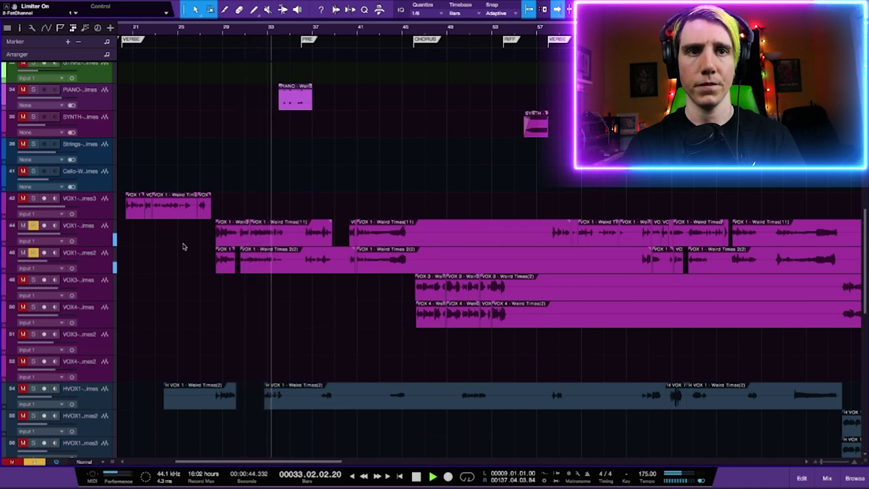
{"action": "key", "text": "space"}
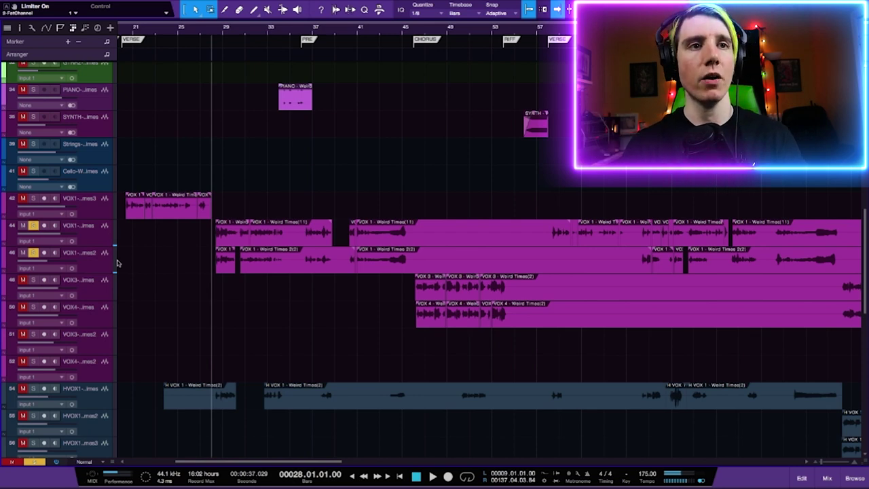
- Bring the mixer back and open the Compressor insert of the VOX 1 - Weird Times 2 channel
{"action": "key", "text": "F3"}
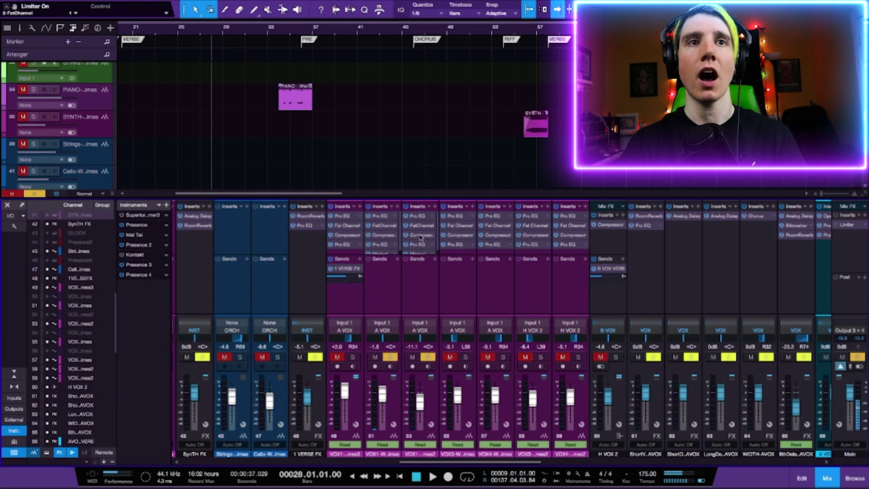
{"action": "left_click", "coordinate": [422, 236]}
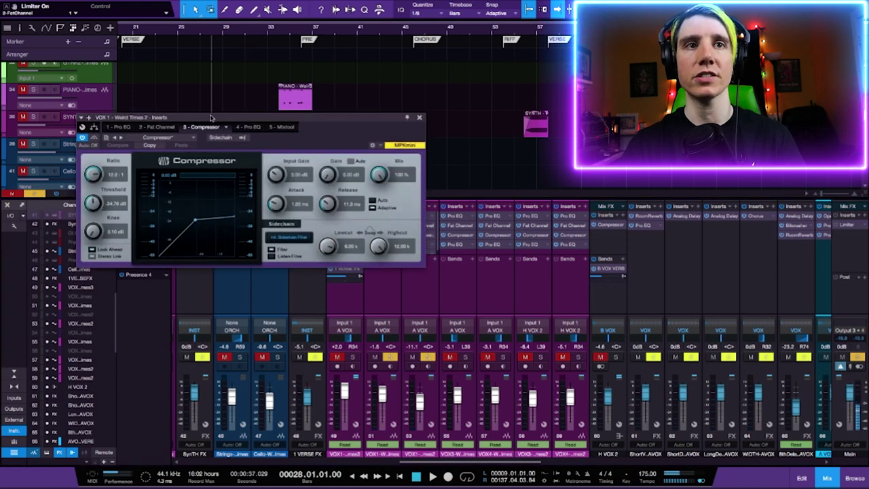
- Close the VOX 1 Compressor insert window and hide the mixer so the vocal tracks show
{"action": "left_click_drag", "start_coordinate": [211, 119], "coordinate": [220, 120]}
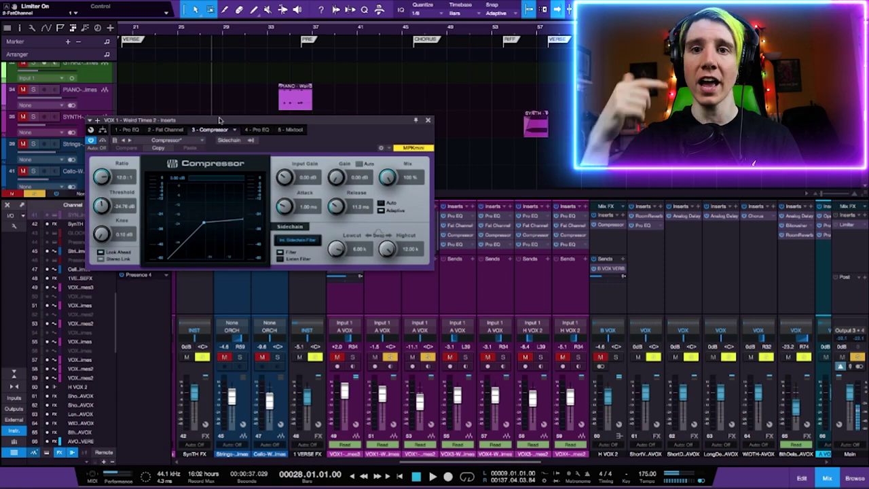
{"action": "left_click", "coordinate": [428, 120]}
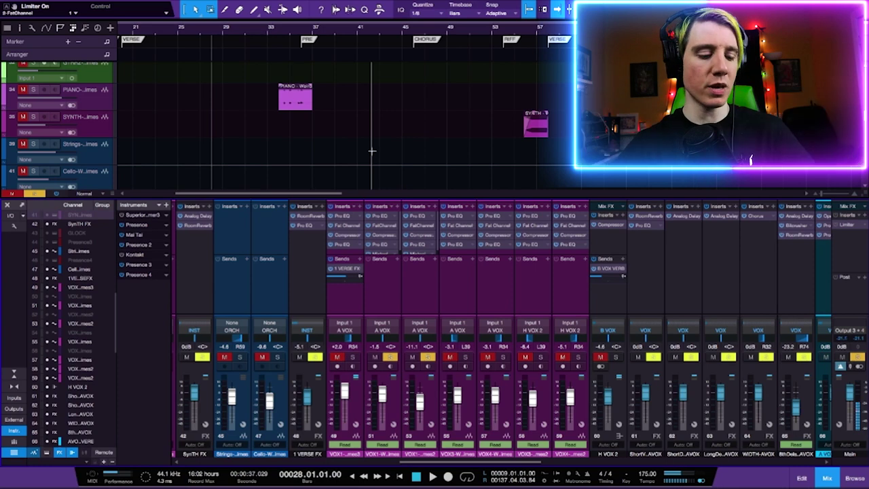
{"action": "key", "text": "F3"}
- Place the playback cursor at the gap in track 46's second VOX 1 take near bar 30 and listen from there
{"action": "key", "text": "e"}
{"action": "key", "text": "e"}
{"action": "key", "text": "e"}
{"action": "key", "text": "e"}
{"action": "key", "text": "e"}
{"action": "key", "text": "e"}
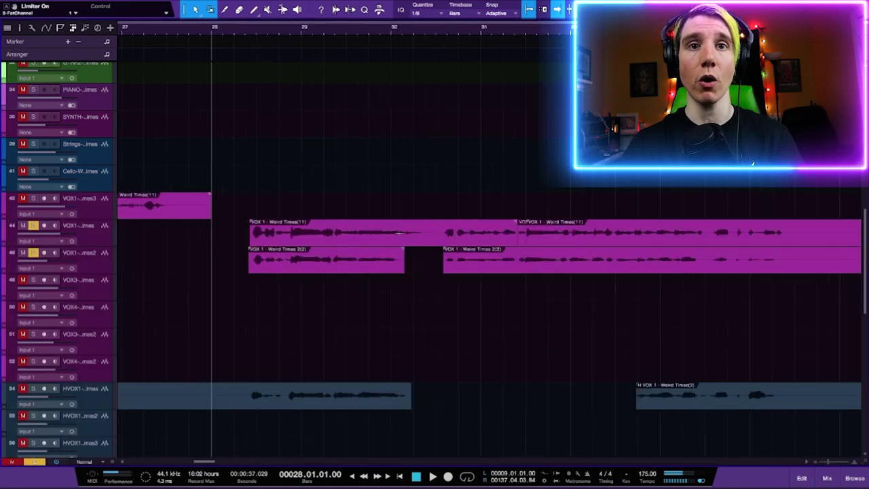
{"action": "left_click", "coordinate": [442, 39]}
{"action": "key", "text": "e"}
{"action": "key", "text": "e"}
{"action": "key", "text": "e"}
{"action": "key", "text": "e"}
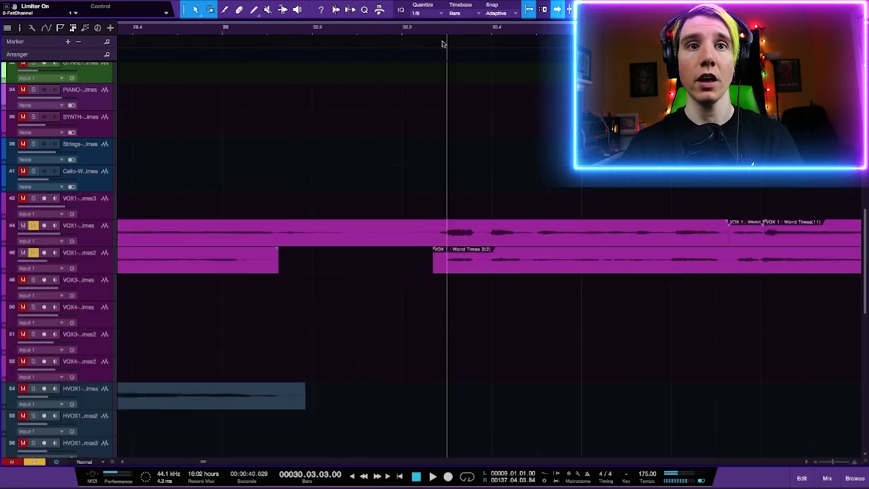
{"action": "key", "text": "w"}
{"action": "key", "text": "w"}
{"action": "left_click", "coordinate": [366, 37]}
{"action": "key", "text": "space"}
{"action": "key", "text": "space"}
- Examine where the VOX 1 double on track 46 runs alongside track 44 across the song's verses, pre-choruses and choruses
{"action": "key", "text": "w"}
{"action": "key", "text": "w"}
{"action": "key", "text": "w"}
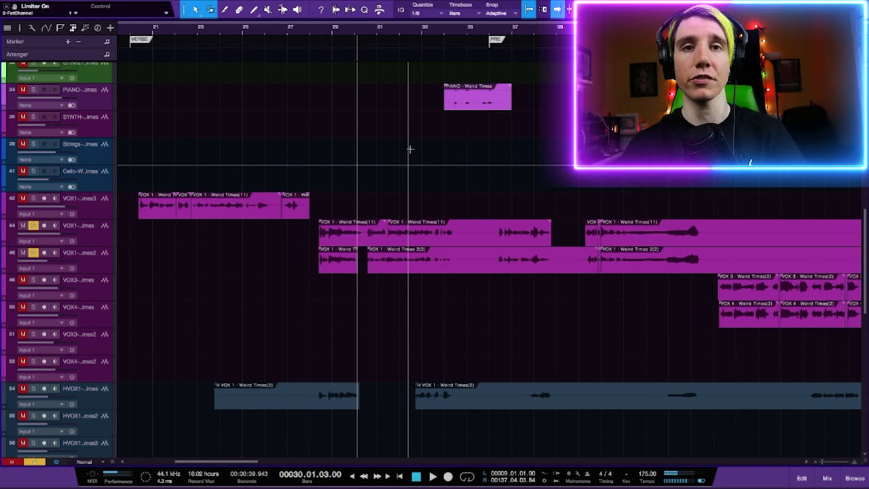
{"action": "key", "text": "w"}
{"action": "key", "text": "w"}
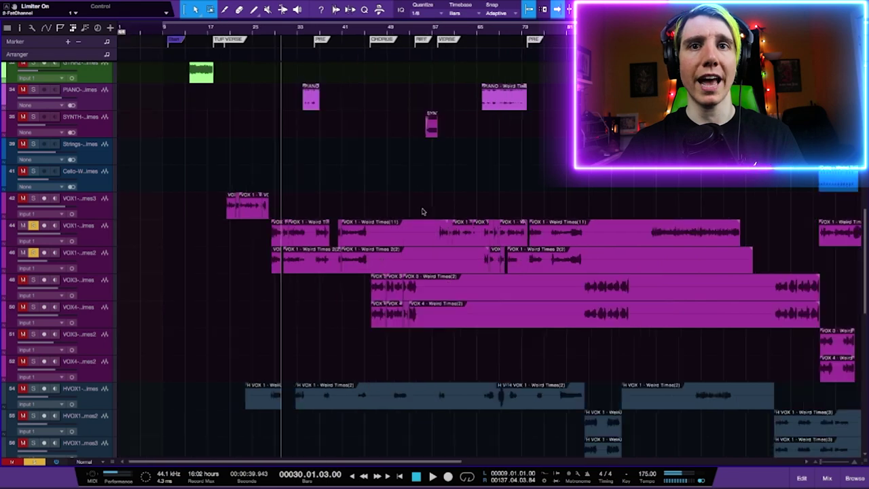
{"action": "scroll", "coordinate": [408, 214], "scroll_direction": "right", "scroll_amount": 5}
{"action": "scroll", "coordinate": [408, 214], "scroll_direction": "left", "scroll_amount": 1}
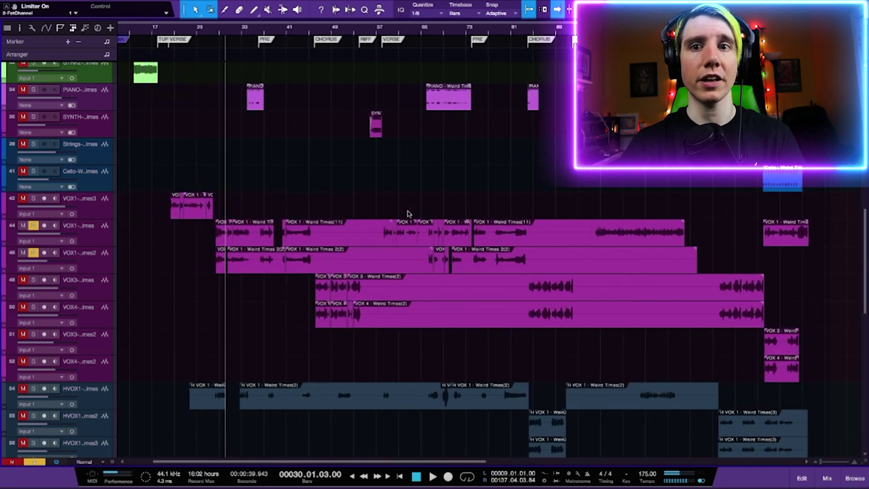
{"action": "key", "text": "e"}
{"action": "key", "text": "e"}
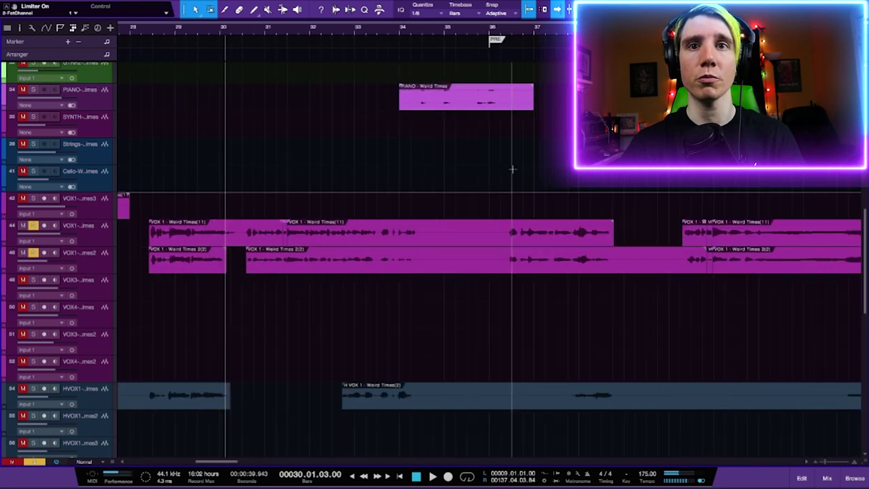
{"action": "key", "text": "w"}
{"action": "key", "text": "w"}
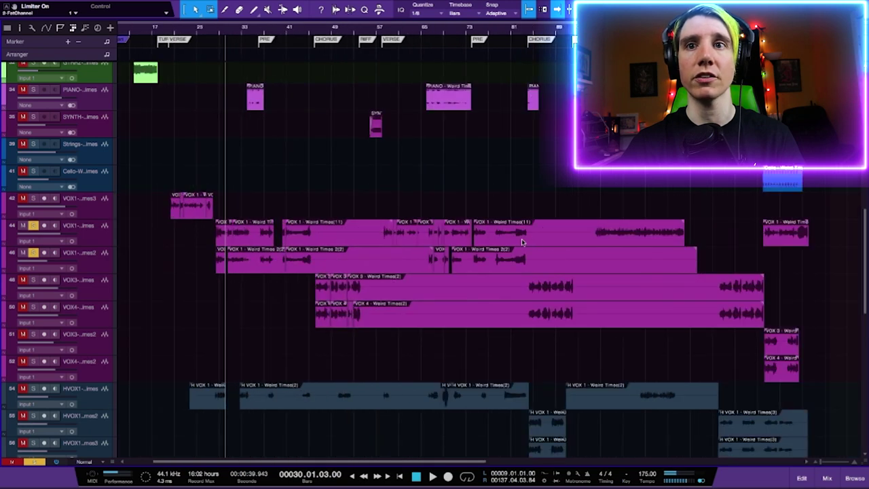
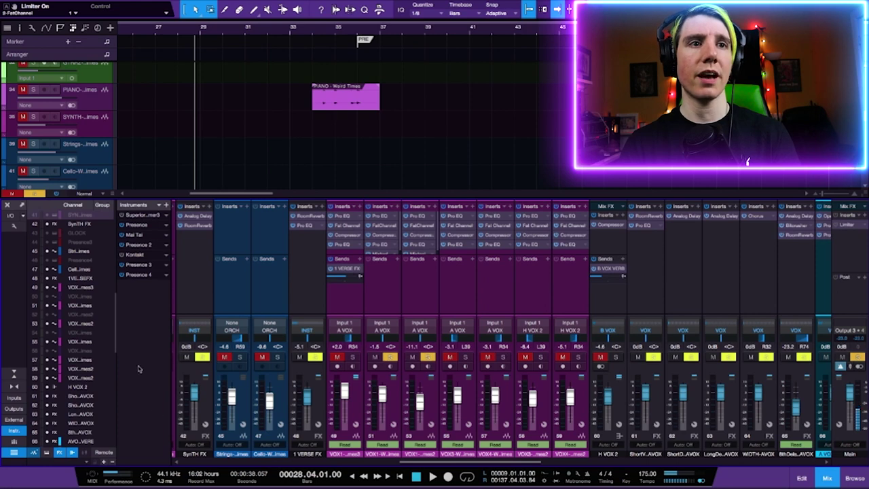
- Hide the mixer and set the track height to Tiny so all vocal tracks fit in view
{"action": "key", "text": "F3"}
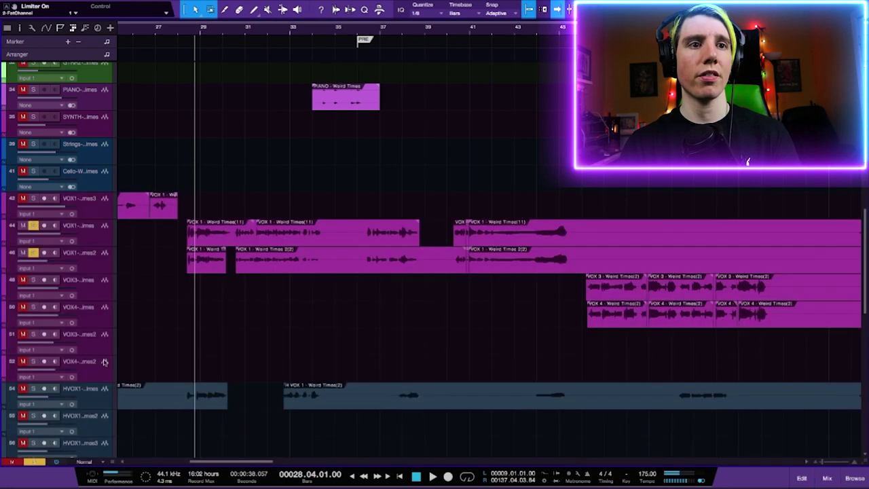
{"action": "left_click", "coordinate": [87, 462]}
{"action": "left_click", "coordinate": [92, 402]}
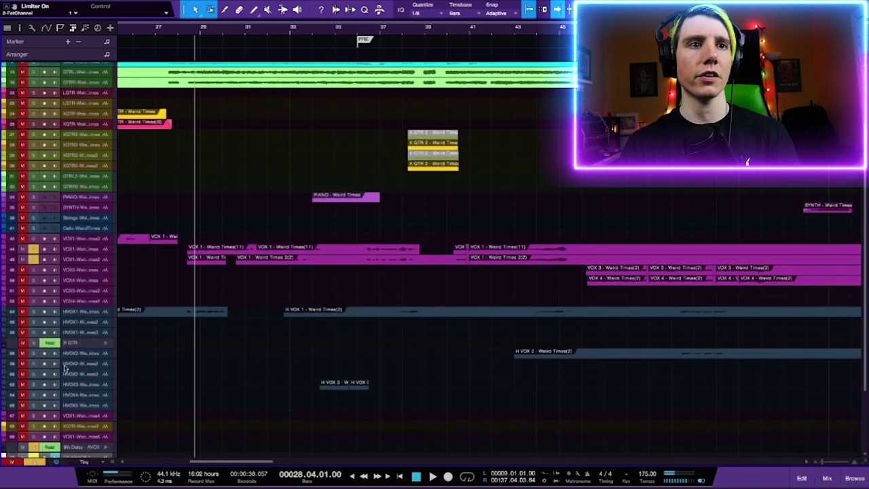
- Unsolo the two VOX 1 tracks and play the full mix from bar 28, comparing it with track 46 muted and unmuted
{"action": "left_click", "coordinate": [33, 249]}
{"action": "key", "text": "space"}
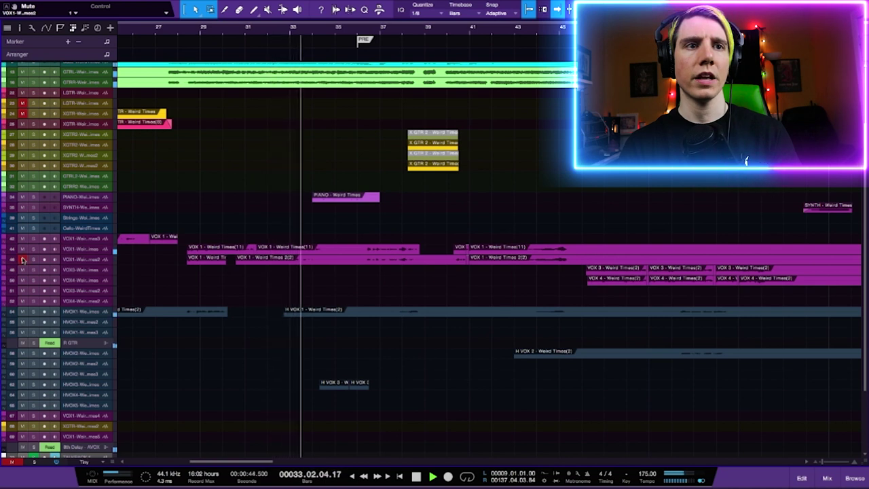
{"action": "key", "text": "space"}
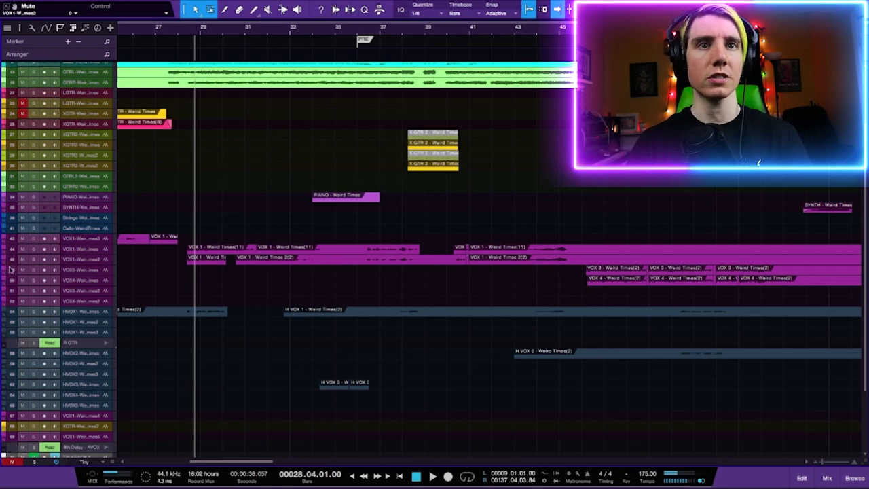
- Move the playback cursor to the chorus at bar 46 and listen to VOX 3 and VOX 4 soloed
{"action": "key", "text": "F3"}
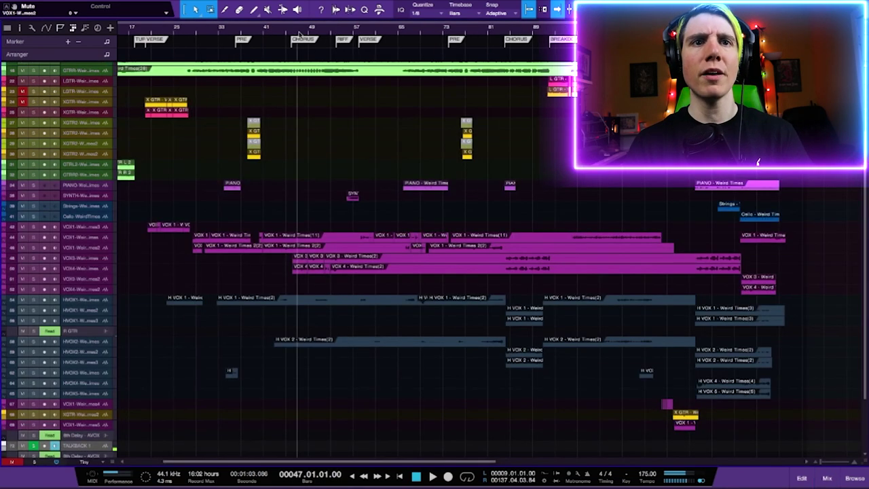
{"action": "left_click", "coordinate": [275, 32]}
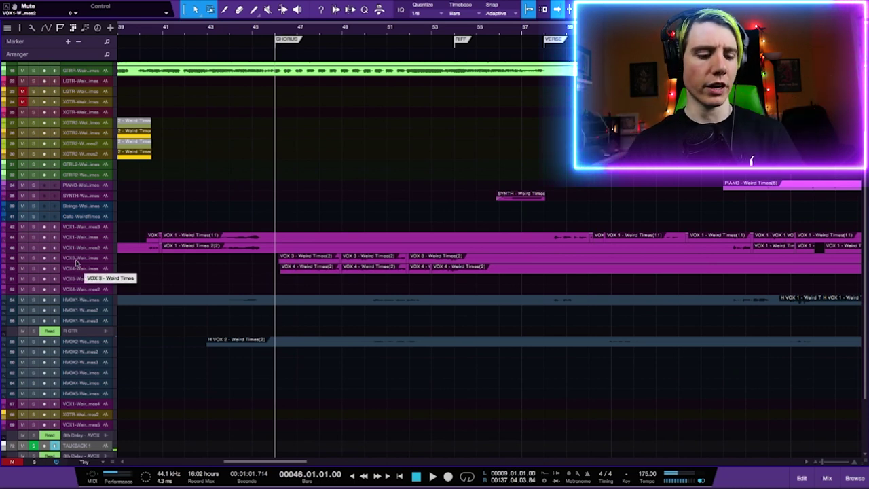
{"action": "key", "text": "F3"}
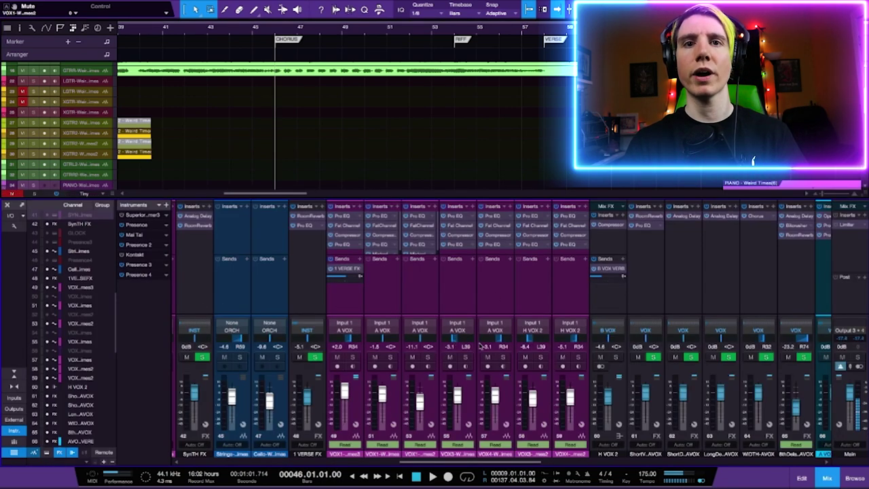
{"action": "key", "text": "space"}
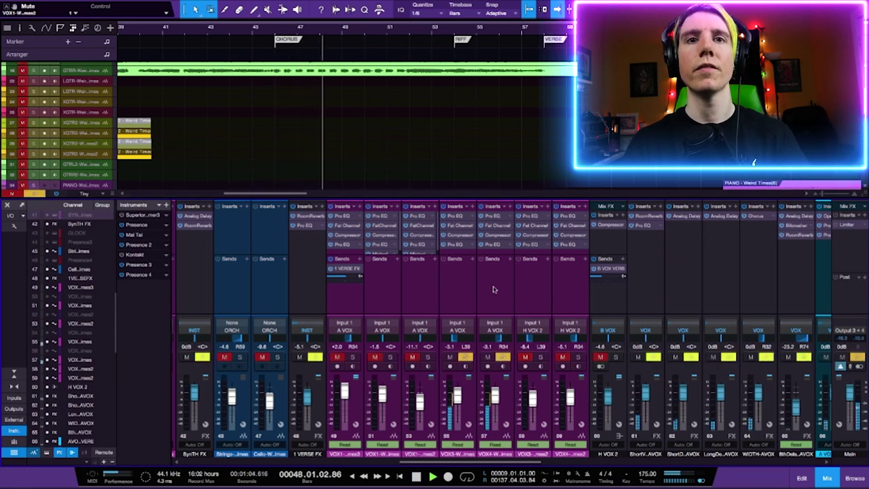
{"action": "key", "text": "space"}
- Open the VOX 3 channel's Fat Channel insert, review its compressor and EQ settings, and close it
{"action": "left_click", "coordinate": [460, 226]}
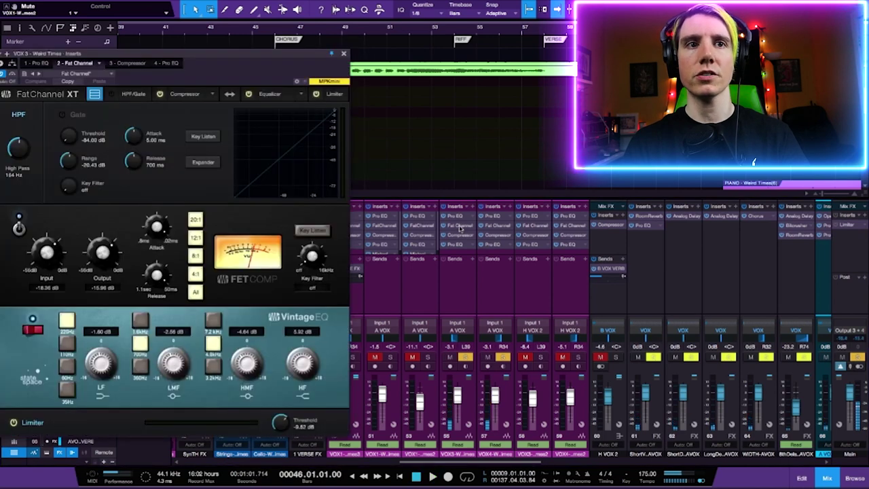
{"action": "left_click_drag", "start_coordinate": [151, 53], "coordinate": [189, 39]}
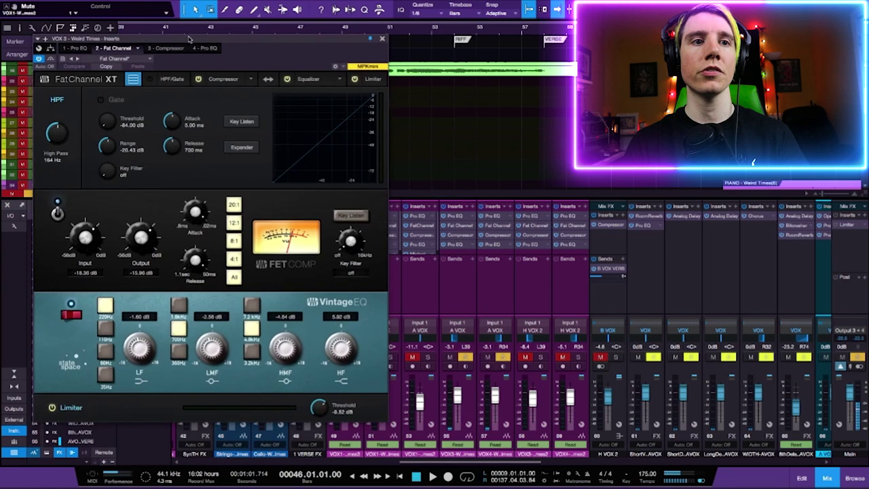
{"action": "left_click", "coordinate": [383, 40]}
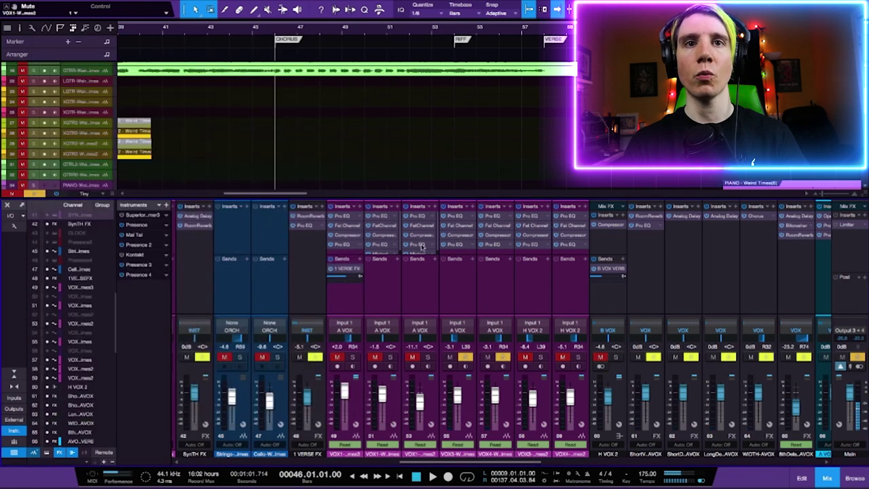
- Review the fourth-insert Pro EQ on VOX 4 and VOX 3, and listen to both tracks again from bar 46
{"action": "left_click", "coordinate": [493, 245]}
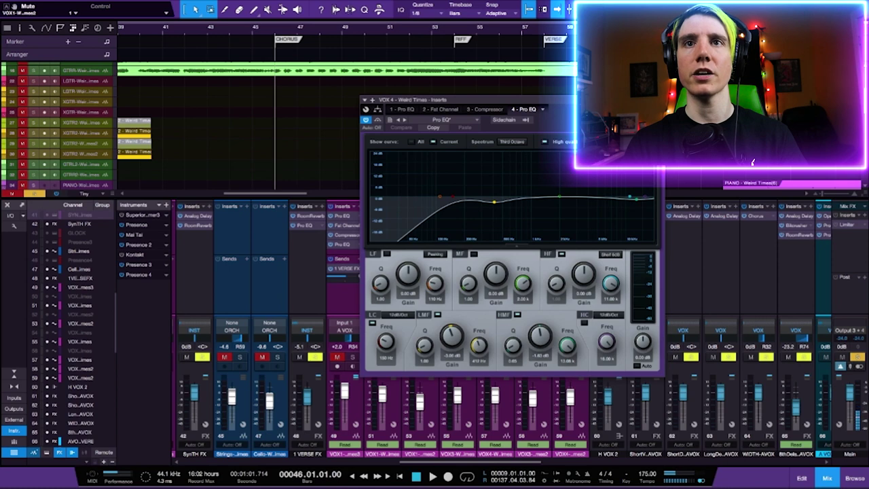
{"action": "left_click", "coordinate": [479, 256]}
{"action": "left_click", "coordinate": [456, 246]}
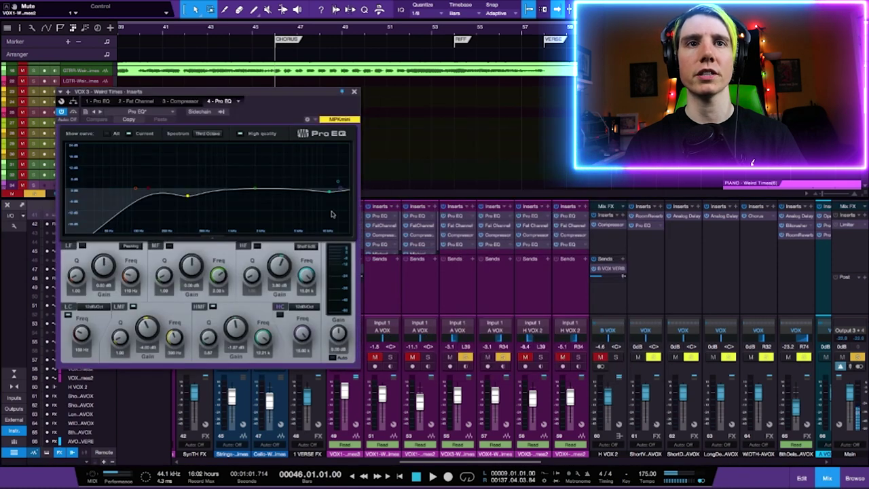
{"action": "left_click", "coordinate": [355, 92]}
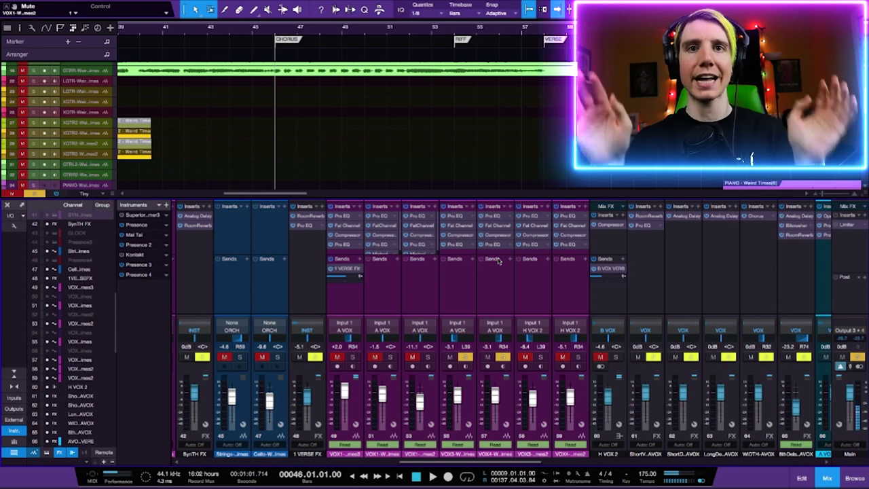
{"action": "key", "text": "space"}
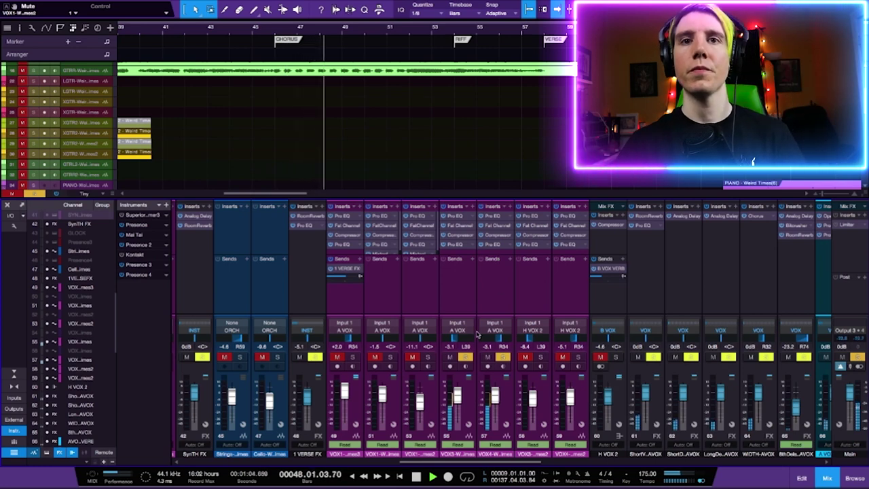
{"action": "key", "text": "space"}
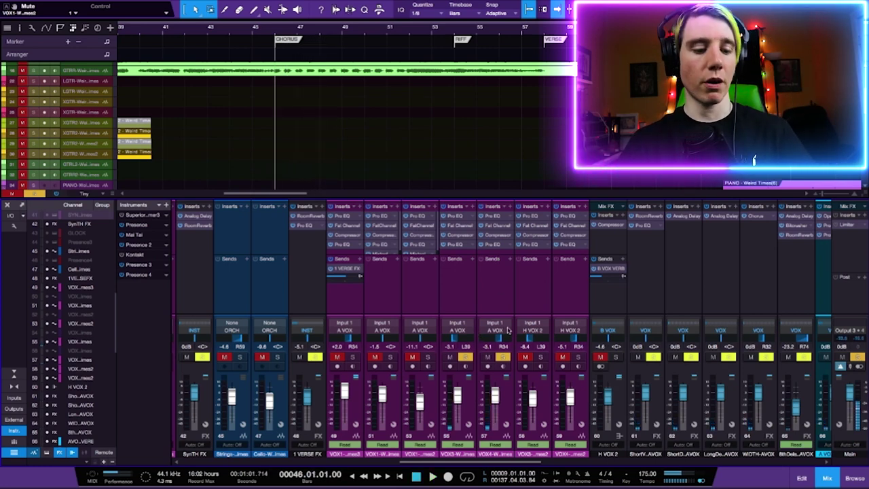
- Hide the mixer and examine how the VOX 3 and VOX 4 clips are laid out from the first chorus to the breakdown
{"action": "key", "text": "F3"}
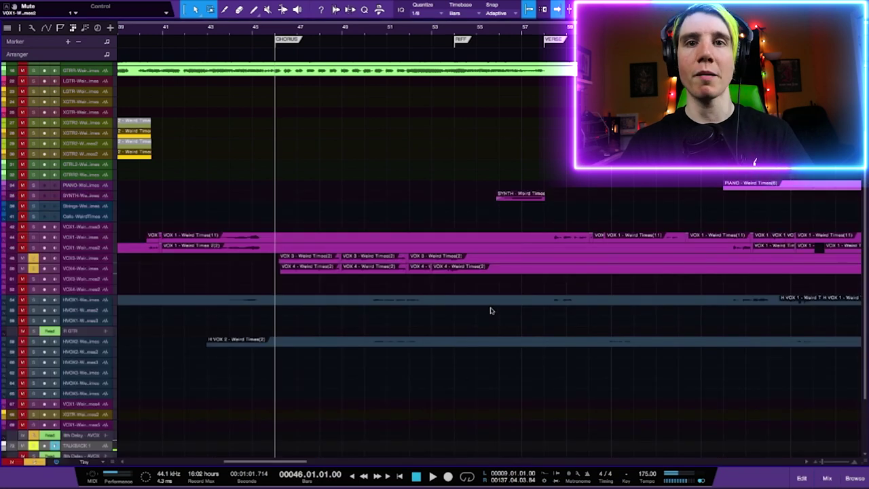
{"action": "key", "text": "w"}
{"action": "key", "text": "w"}
{"action": "key", "text": "w"}
{"action": "key", "text": "w"}
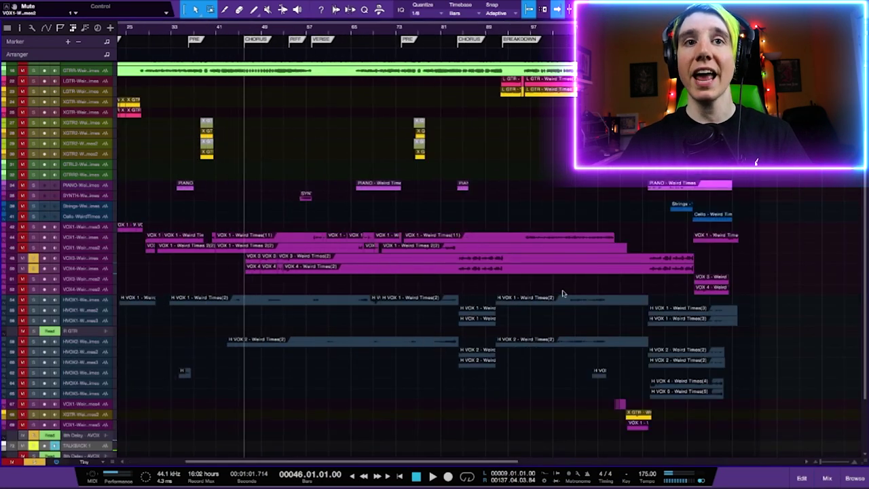
{"action": "scroll", "coordinate": [537, 290], "scroll_direction": "left", "scroll_amount": 3}
{"action": "scroll", "coordinate": [491, 284], "scroll_direction": "right", "scroll_amount": 3}
{"action": "scroll", "coordinate": [489, 284], "scroll_direction": "left", "scroll_amount": 3}
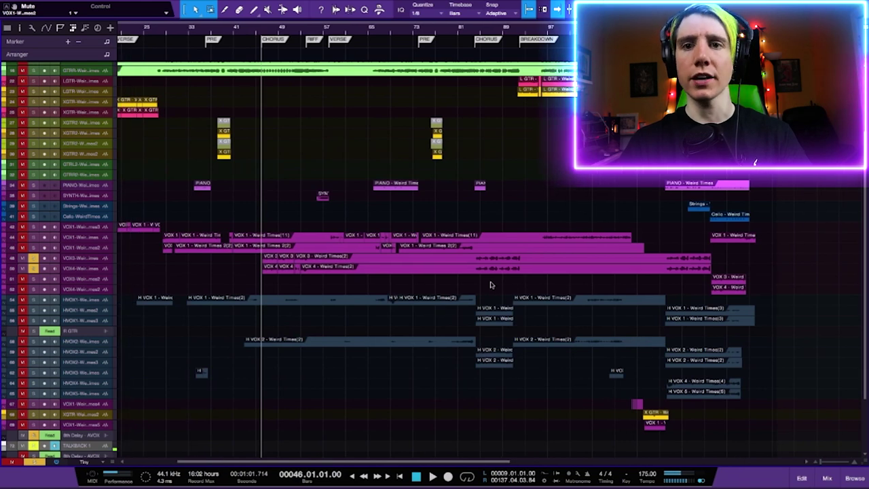
- Bring the mixer back and open the Room Reverb insert of the Short Verb - A VOX effects channel
{"action": "key", "text": "F3"}
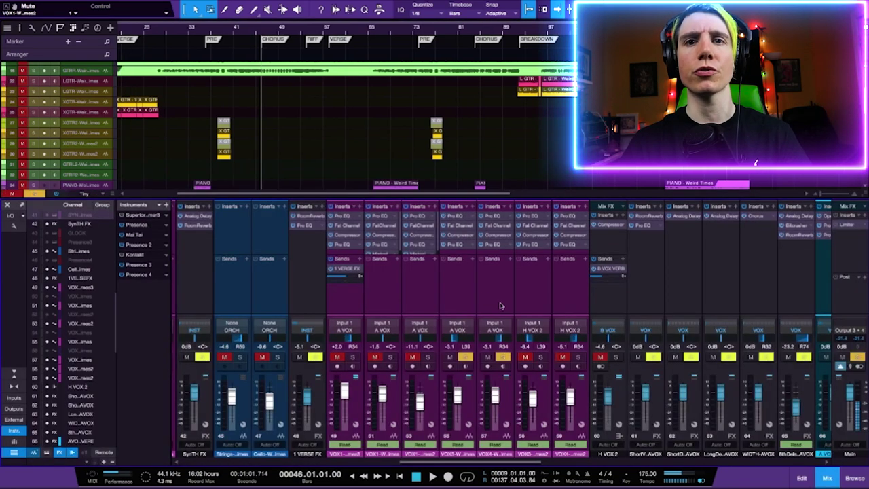
{"action": "scroll", "coordinate": [556, 331], "scroll_direction": "right", "scroll_amount": 2}
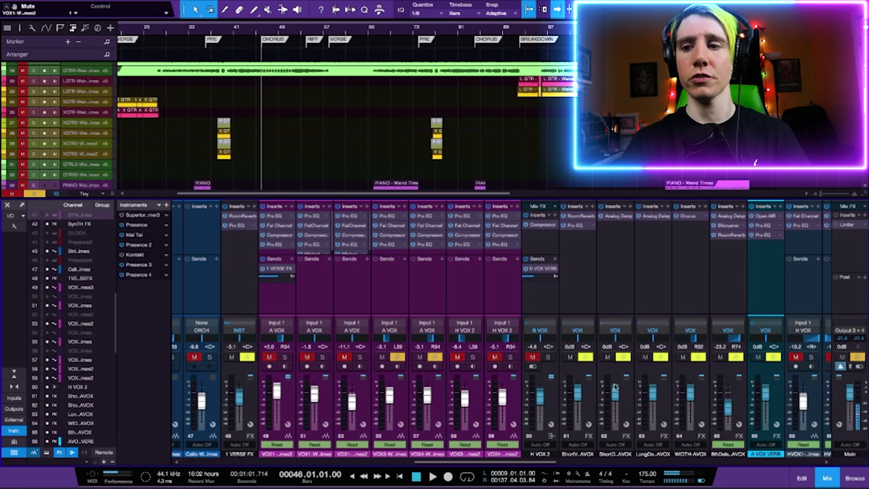
{"action": "scroll", "coordinate": [614, 387], "scroll_direction": "right", "scroll_amount": 1}
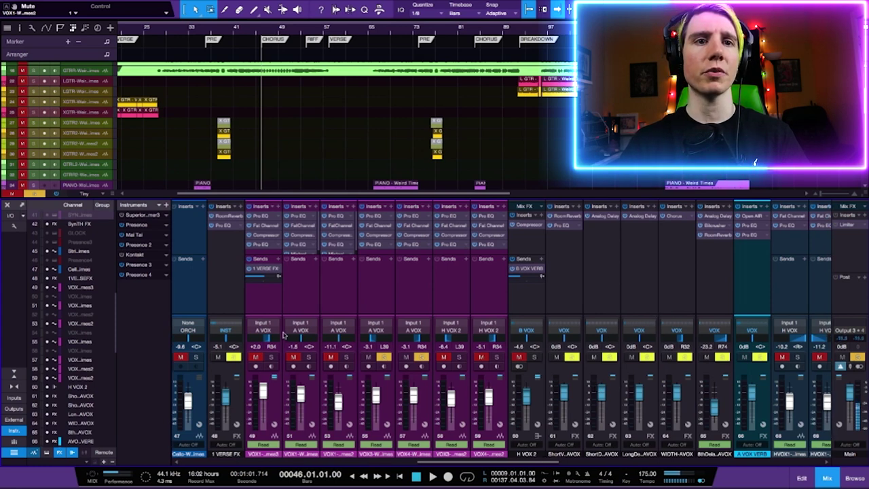
{"action": "scroll", "coordinate": [284, 334], "scroll_direction": "left", "scroll_amount": 1}
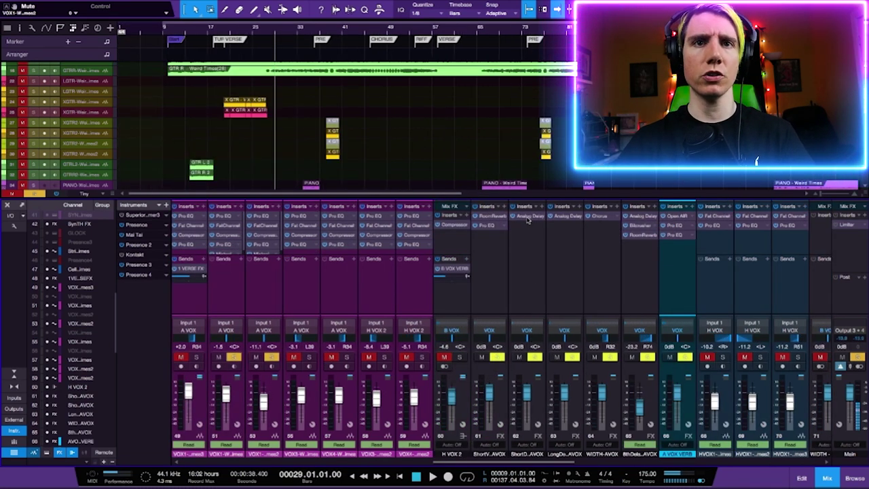
{"action": "left_click", "coordinate": [488, 216]}
{"action": "left_click_drag", "start_coordinate": [220, 37], "coordinate": [271, 57]}
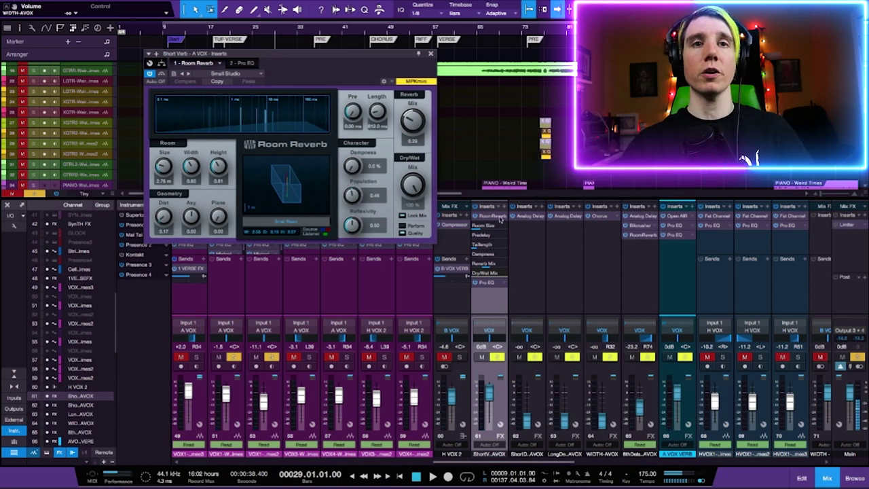
- Play the soloed lead vocals from bar 29 and raise the Short Verb - A VOX channel's volume to +10 dB
{"action": "key", "text": "space"}
{"action": "left_click_drag", "start_coordinate": [489, 392], "coordinate": [489, 387]}
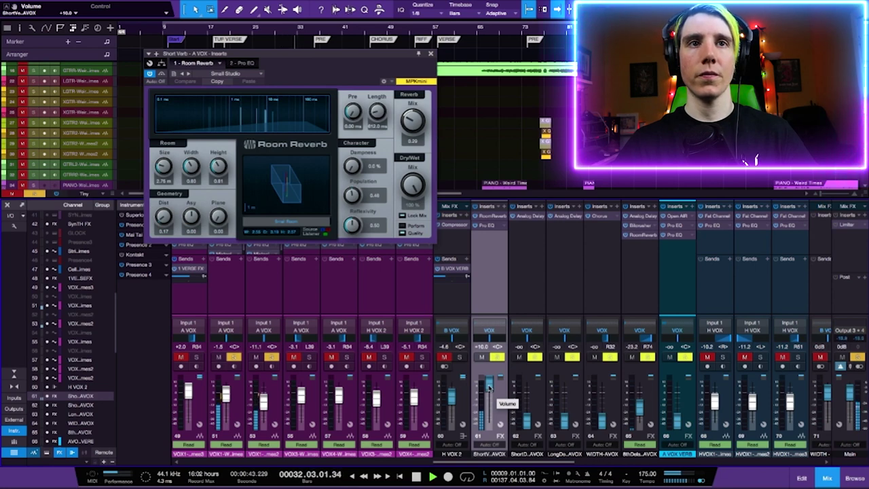
- Return Short Verb - A VOX to minimum volume, and audition the Open AIR reverb of A VOX VERB at +10 dB from bar 29
{"action": "left_click", "coordinate": [489, 389], "text": "alt"}
{"action": "key", "text": "space"}
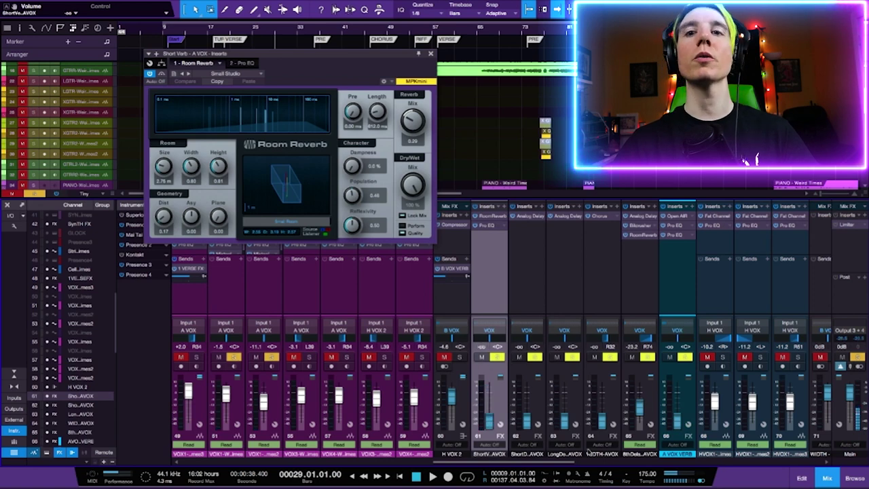
{"action": "left_click", "coordinate": [674, 215]}
{"action": "key", "text": "space"}
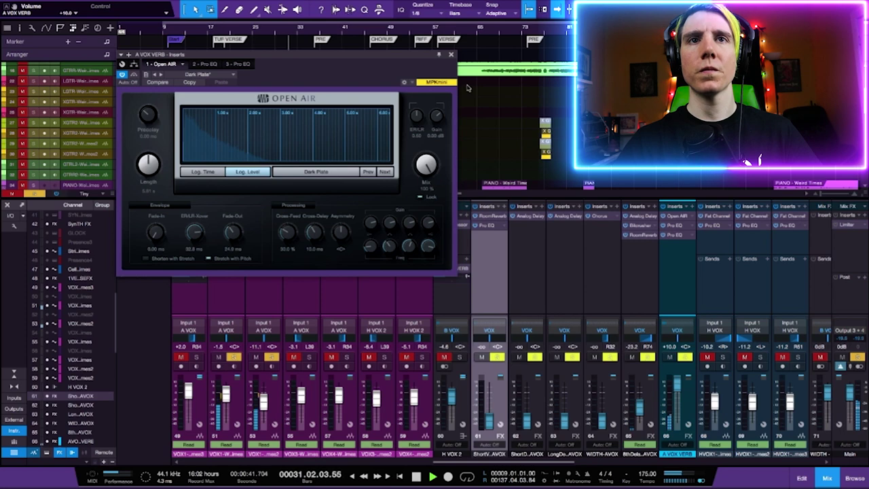
{"action": "key", "text": "space"}
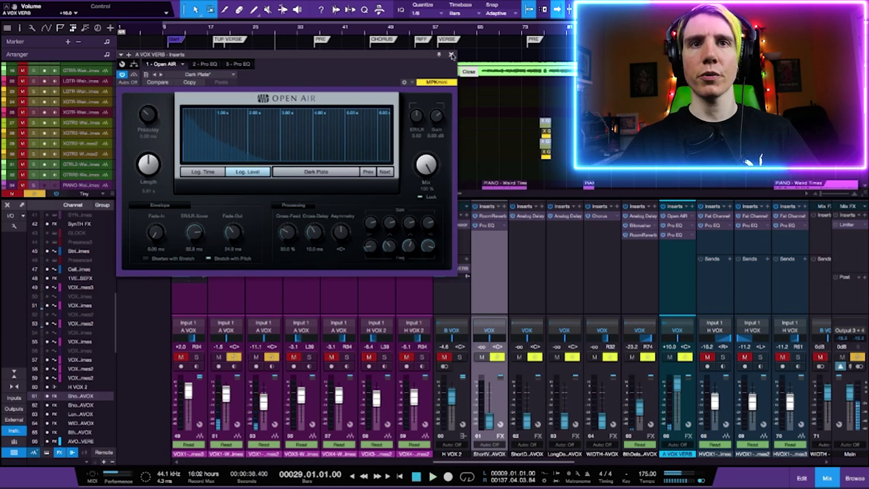
{"action": "left_click", "coordinate": [452, 54]}
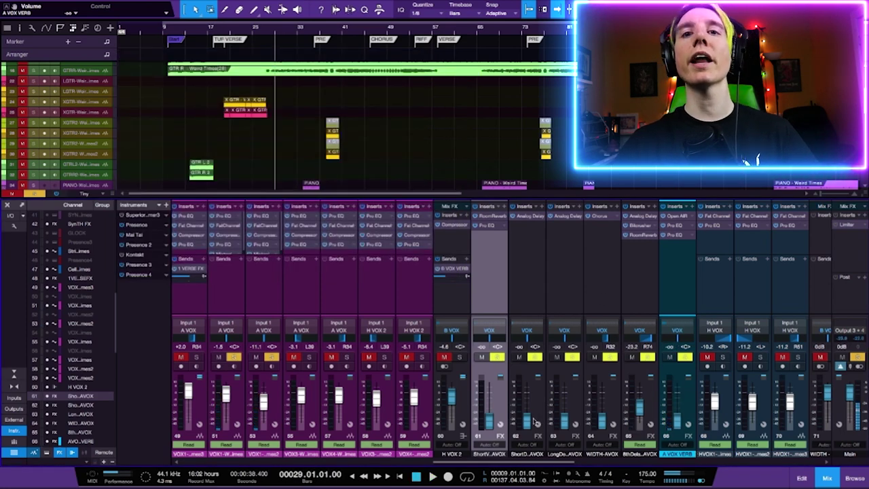
- Audition the Analog Delay of Short Delay - A VOX at +10 dB from bar 29, and return its volume to minimum
{"action": "left_click", "coordinate": [527, 217]}
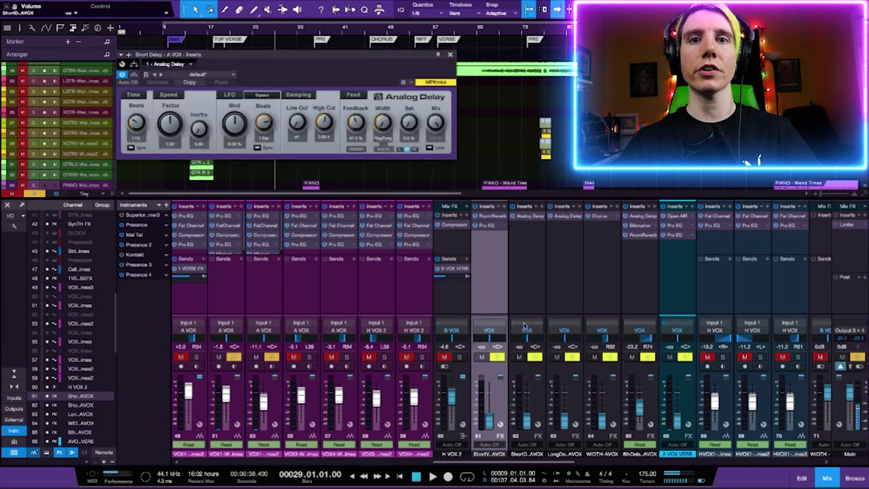
{"action": "left_click_drag", "start_coordinate": [527, 418], "coordinate": [533, 366]}
{"action": "key", "text": "space"}
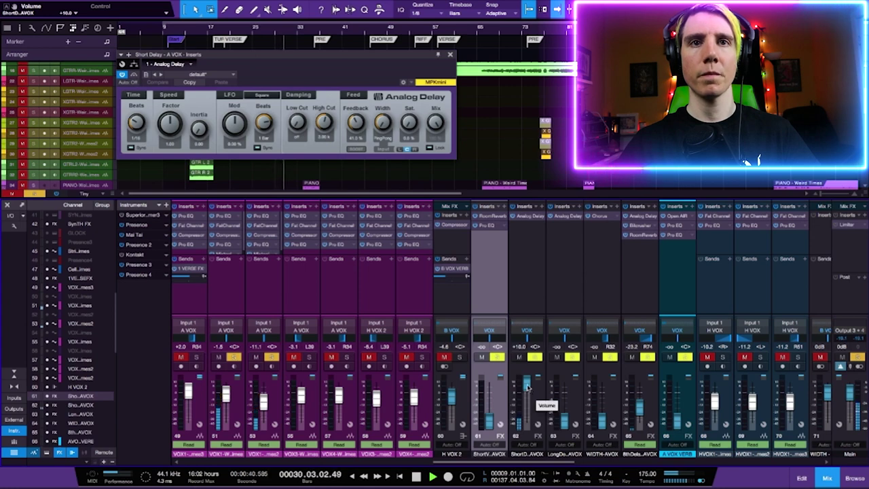
{"action": "key", "text": "space"}
{"action": "left_click_drag", "start_coordinate": [528, 387], "coordinate": [525, 427]}
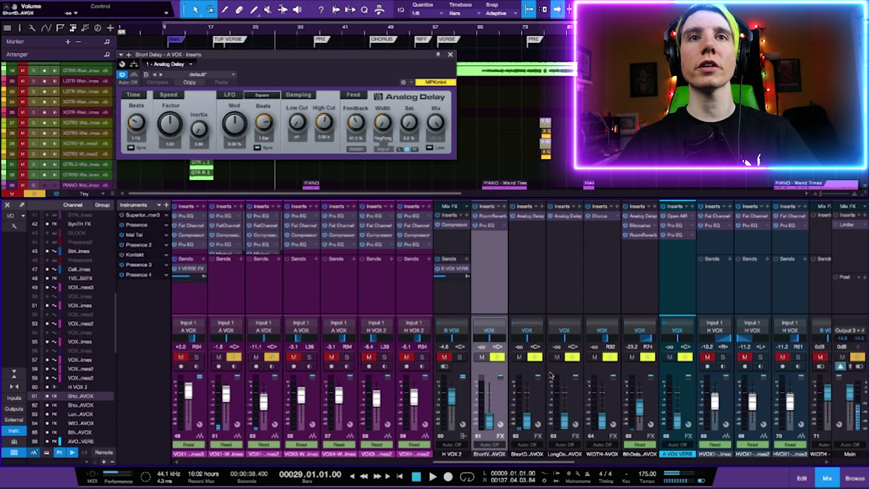
{"action": "left_click", "coordinate": [452, 55]}
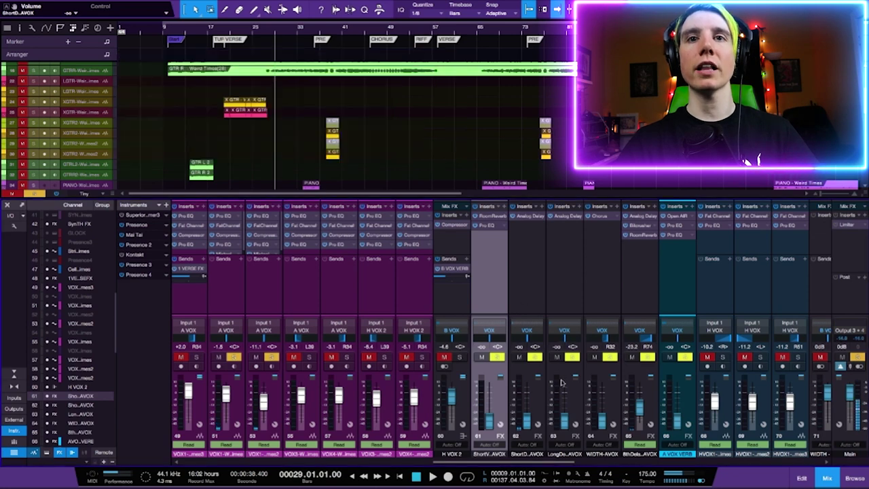
- Open the Analog Delay of Long Delay - AVOX and audition it on the lead vocals at +10 dB
{"action": "left_click", "coordinate": [562, 216]}
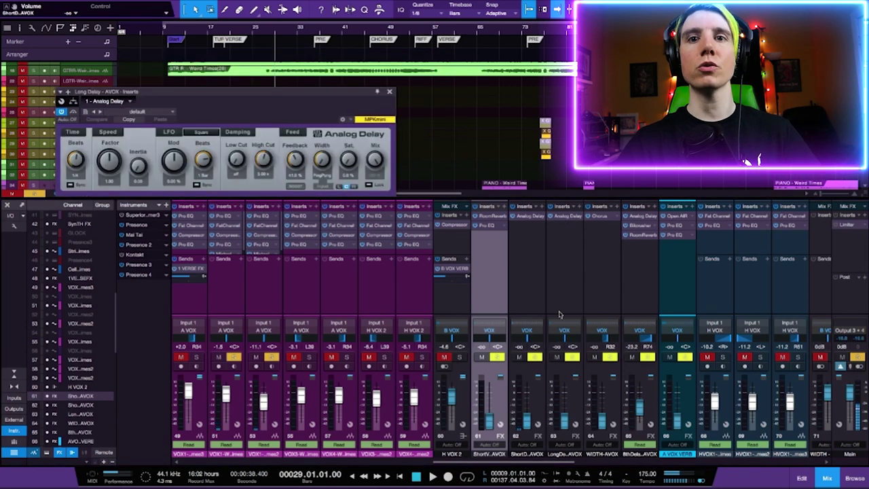
{"action": "left_click", "coordinate": [565, 421]}
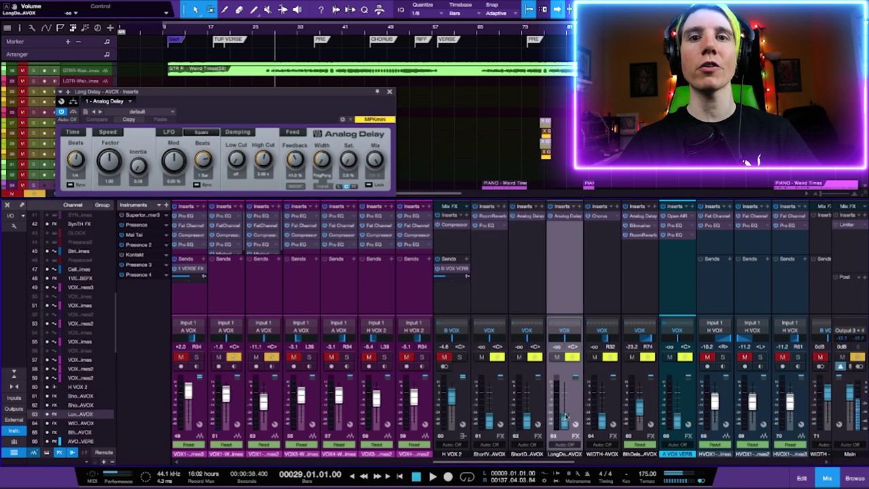
{"action": "left_click_drag", "start_coordinate": [567, 423], "coordinate": [565, 384]}
{"action": "key", "text": "space"}
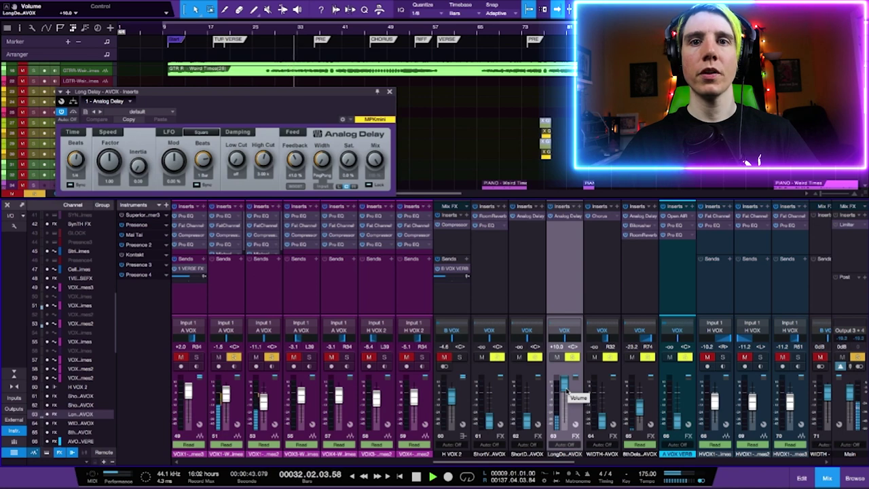
{"action": "key", "text": "space"}
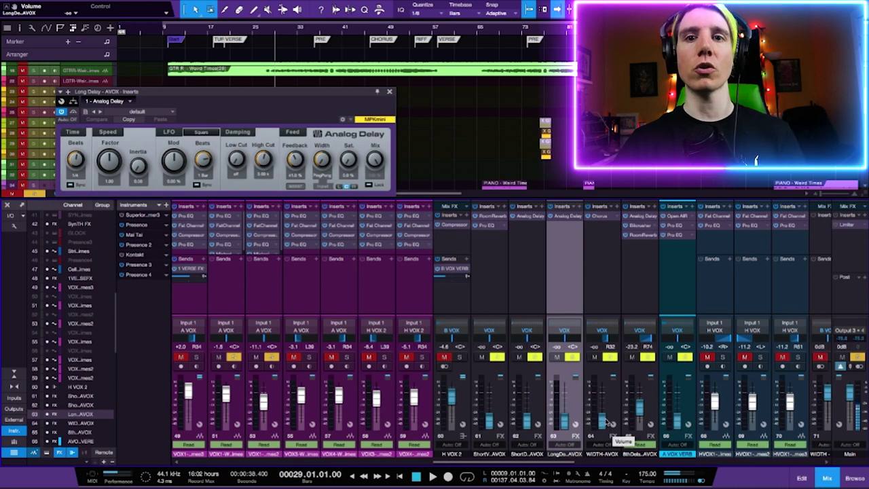
- Open the Chorus insert of WIDTH - A VOX and audition it on the lead vocals at +10 dB
{"action": "left_click", "coordinate": [601, 217]}
{"action": "left_click_drag", "start_coordinate": [601, 427], "coordinate": [609, 359]}
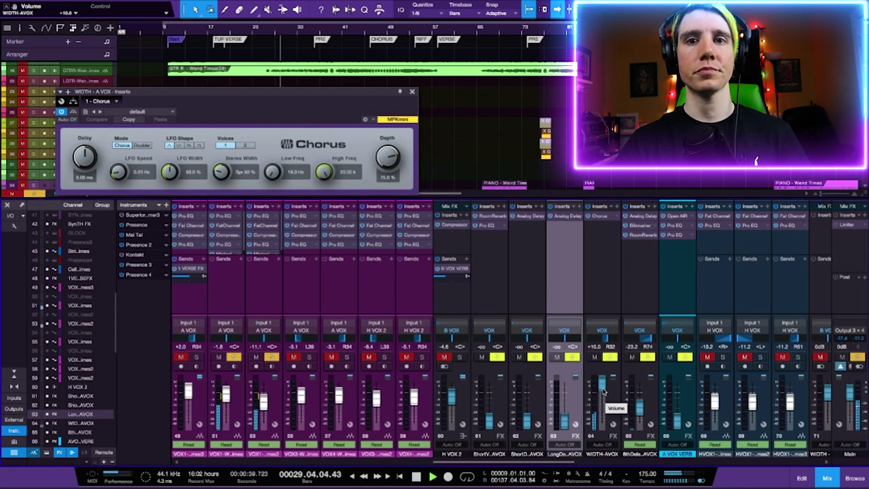
{"action": "left_click_drag", "start_coordinate": [602, 388], "coordinate": [602, 428]}
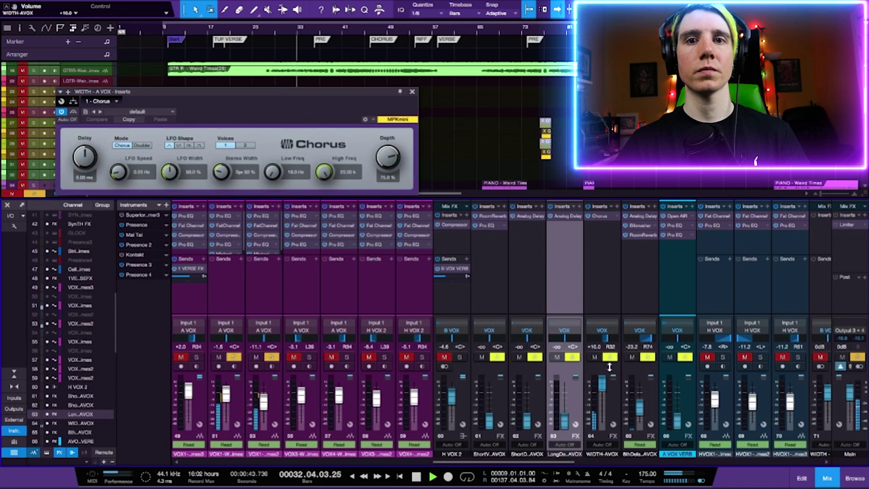
{"action": "key", "text": "space"}
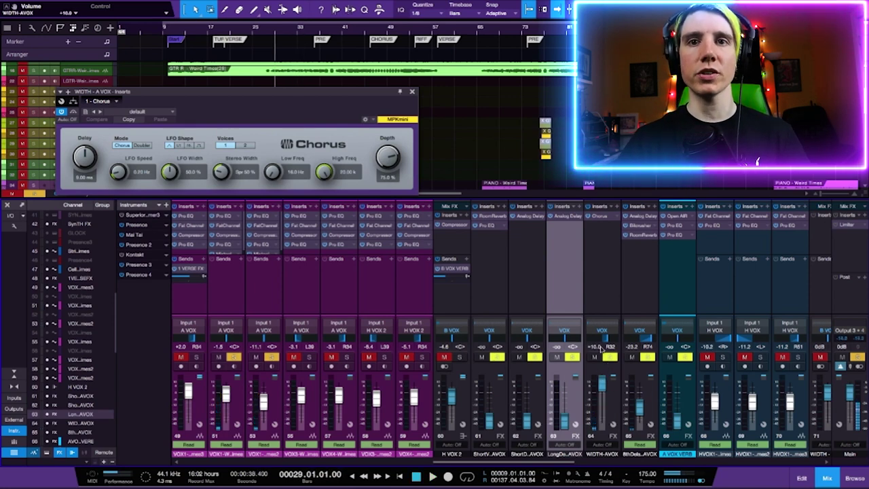
- Set the volumes of the WIDTH, Long Delay, Short Delay and Short Verb lead vocal effects channels to 0 dB
{"action": "left_click", "coordinate": [595, 347]}
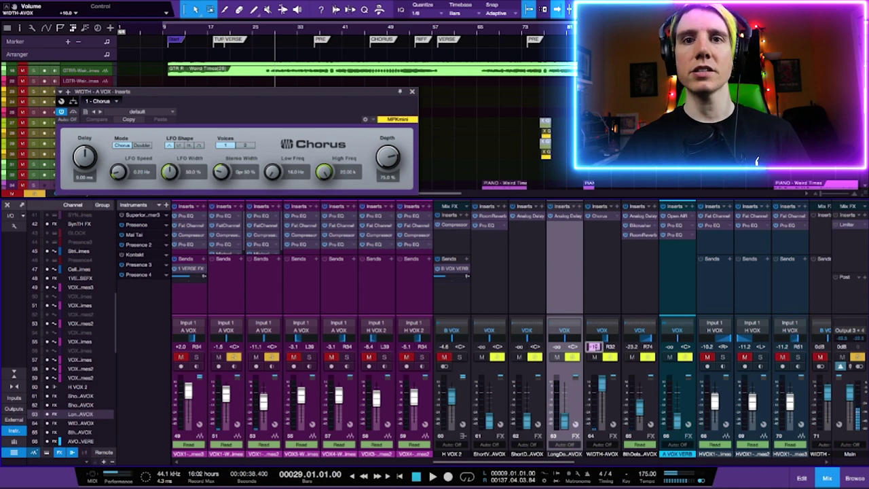
{"action": "type", "text": "0"}
{"action": "key", "text": "Return"}
{"action": "left_click", "coordinate": [557, 347]}
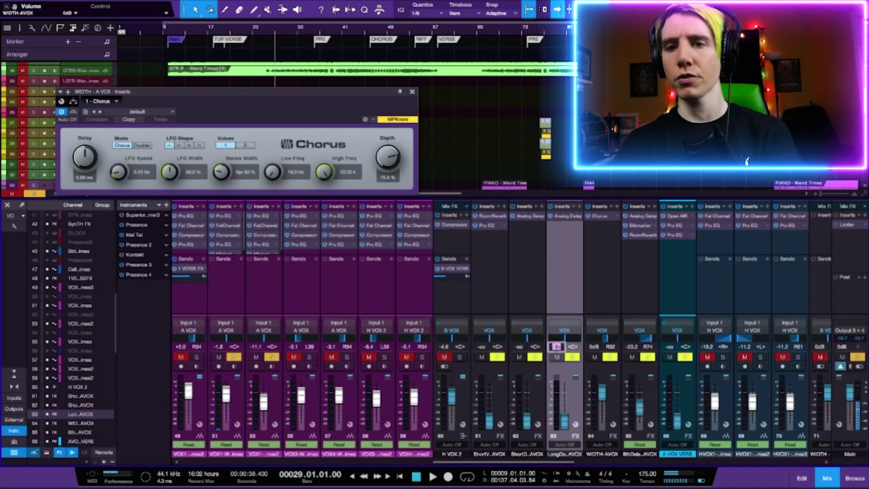
{"action": "type", "text": "0"}
{"action": "key", "text": "Return"}
{"action": "left_click", "coordinate": [522, 347]}
{"action": "type", "text": "0"}
{"action": "key", "text": "Return"}
{"action": "left_click", "coordinate": [481, 347]}
{"action": "type", "text": "0"}
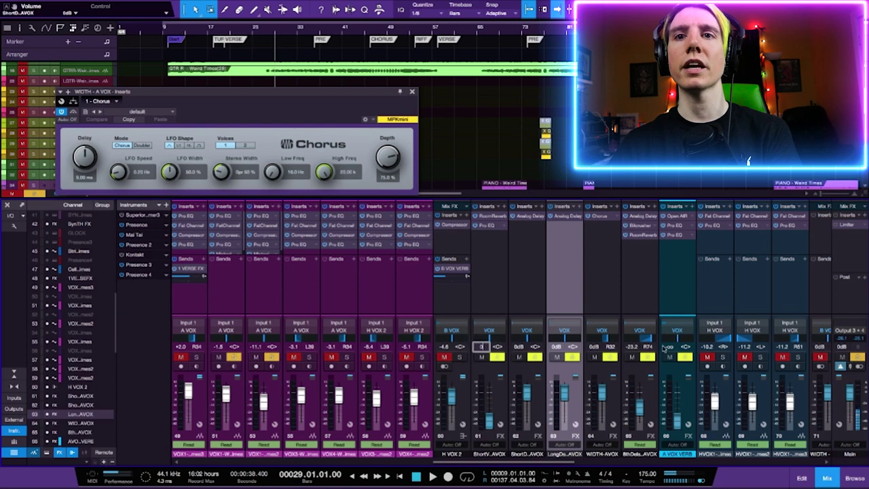
{"action": "key", "text": "Return"}
- Set A VOX VERB's volume to 0 dB and play the lead vocals from bar 29 with their effects channels active
{"action": "left_click", "coordinate": [670, 347]}
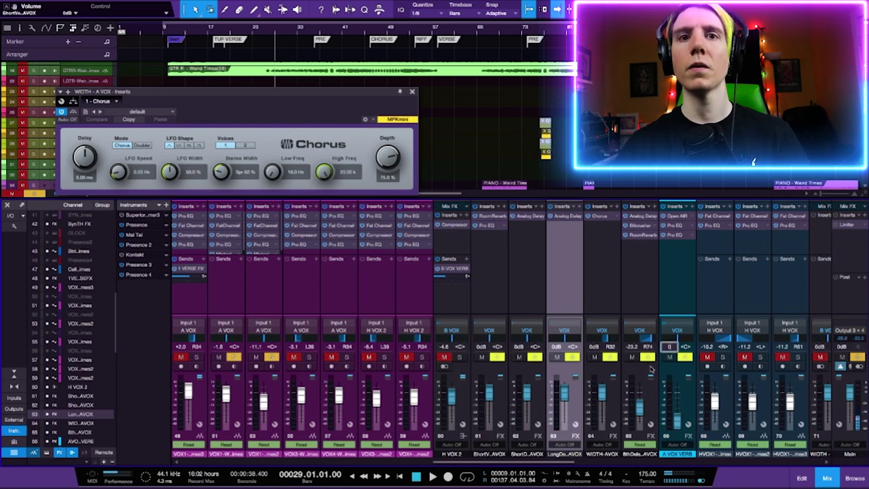
{"action": "type", "text": "0"}
{"action": "key", "text": "Return"}
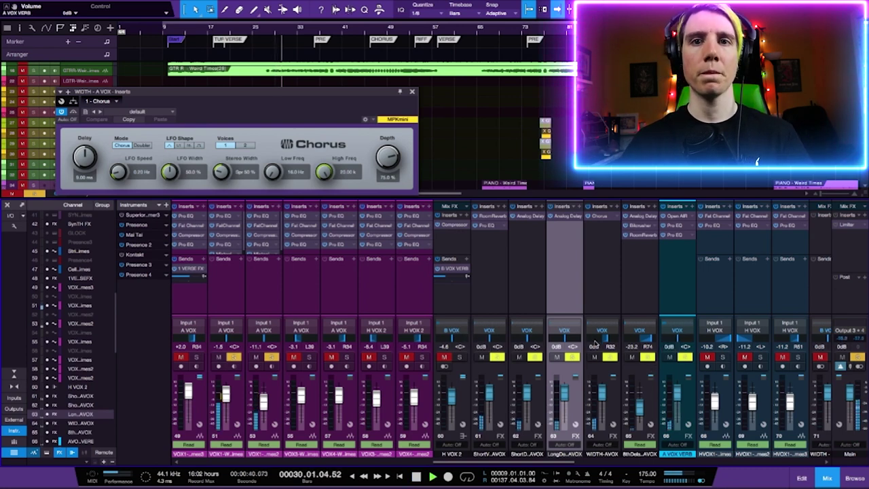
{"action": "left_click", "coordinate": [413, 92]}
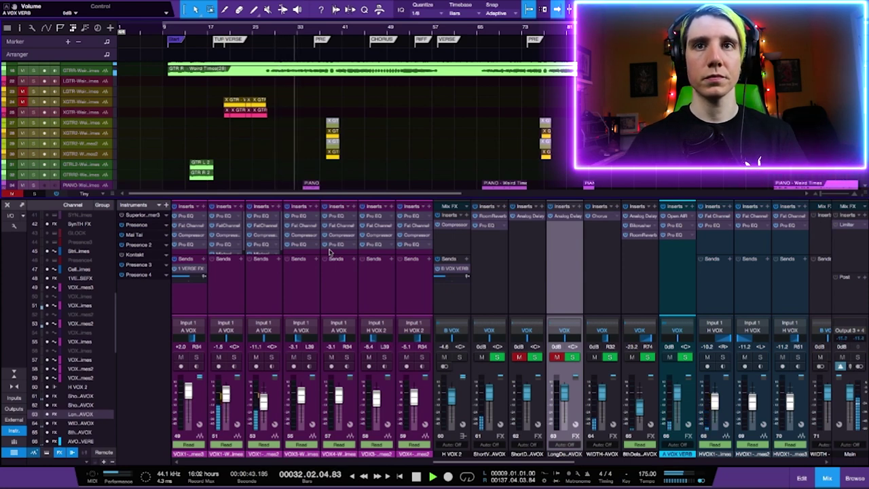
{"action": "key", "text": "space"}
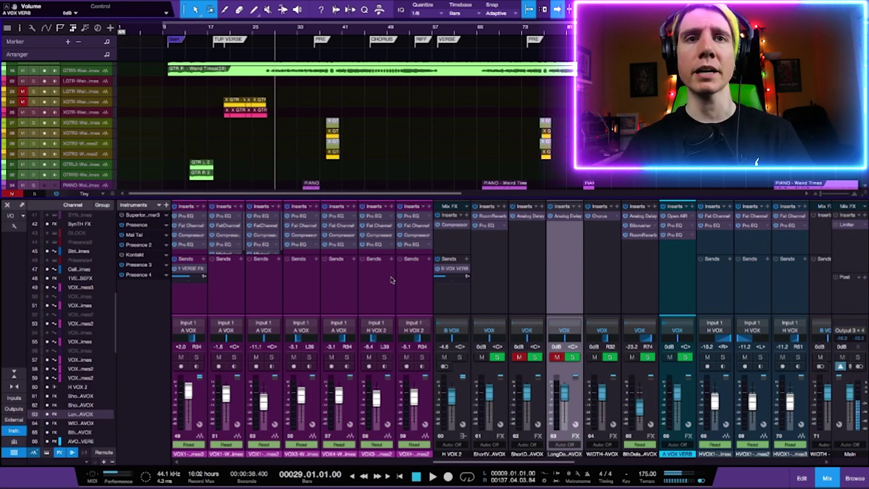
- Hide the mixer and set the arrangement's track height to Medium
{"action": "key", "text": "F3"}
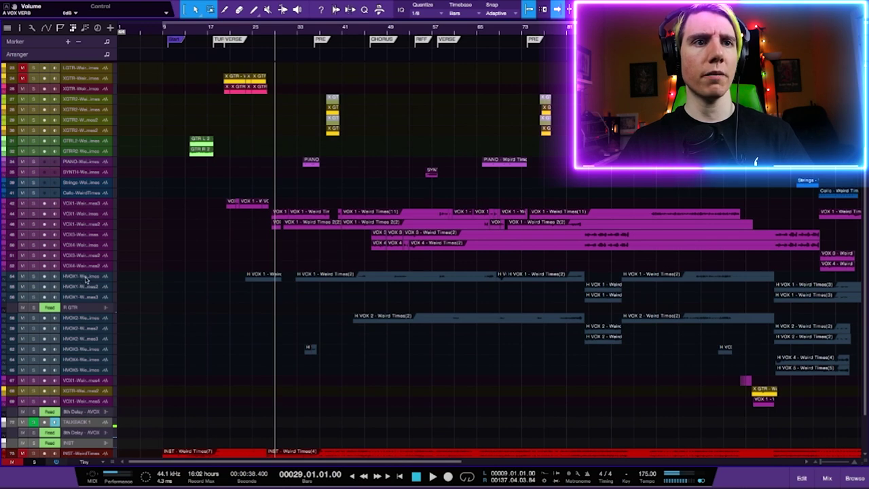
{"action": "key", "text": "F3"}
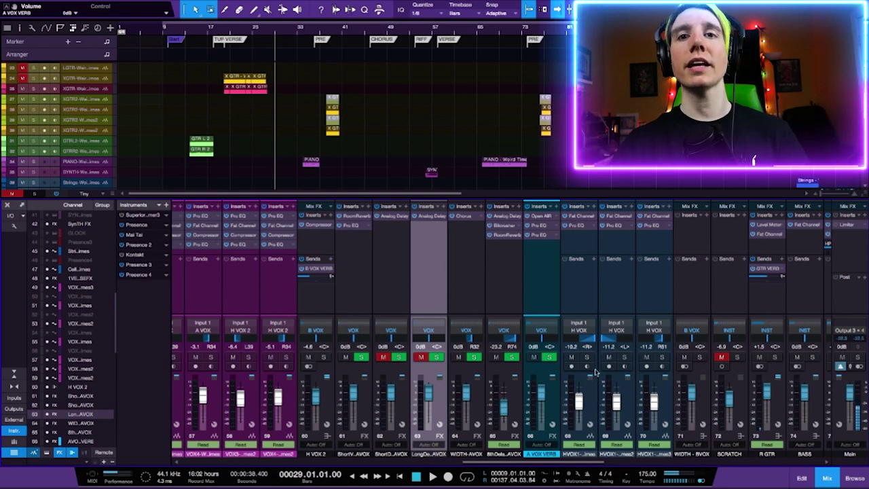
{"action": "key", "text": "F3"}
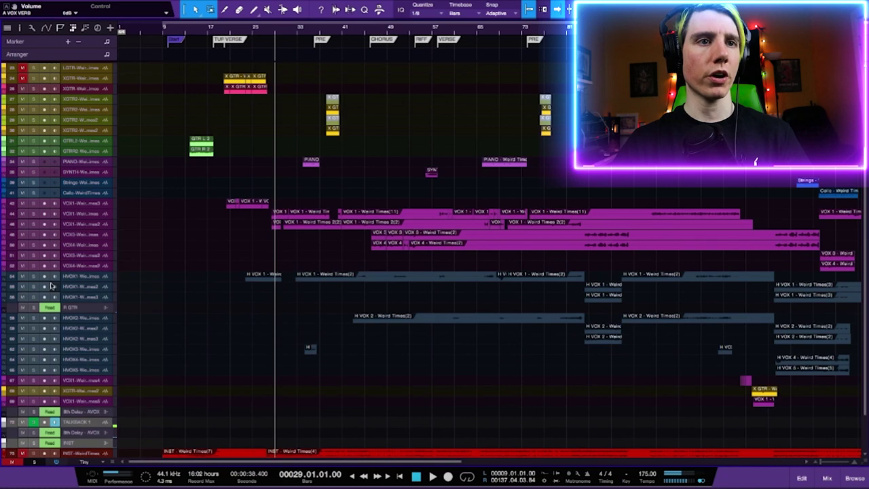
{"action": "left_click", "coordinate": [98, 459]}
{"action": "left_click", "coordinate": [97, 437]}
- Examine how the H VOX harmony clips are laid out across the song, from the first verse to the end
{"action": "scroll", "coordinate": [398, 304], "scroll_direction": "down", "scroll_amount": 6}
{"action": "scroll", "coordinate": [408, 301], "scroll_direction": "up", "scroll_amount": 3}
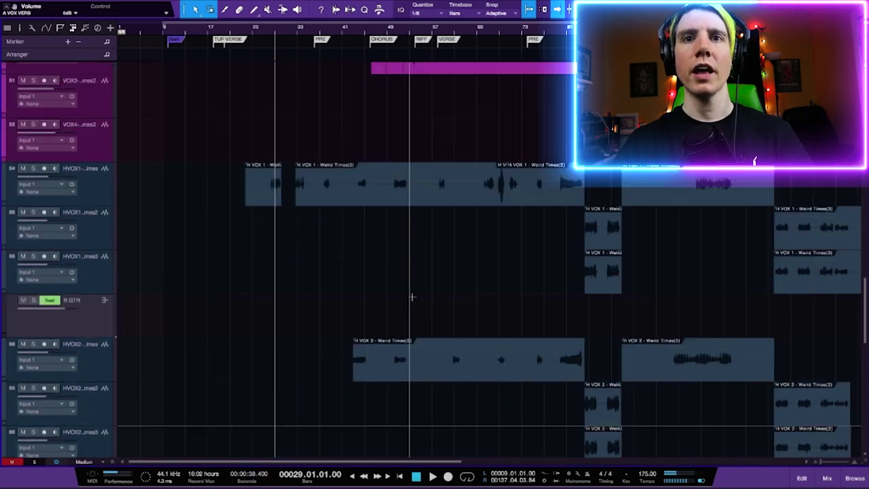
{"action": "scroll", "coordinate": [414, 296], "scroll_direction": "down", "scroll_amount": 1}
{"action": "scroll", "coordinate": [419, 292], "scroll_direction": "down", "scroll_amount": 2}
{"action": "scroll", "coordinate": [435, 285], "scroll_direction": "down", "scroll_amount": 4}
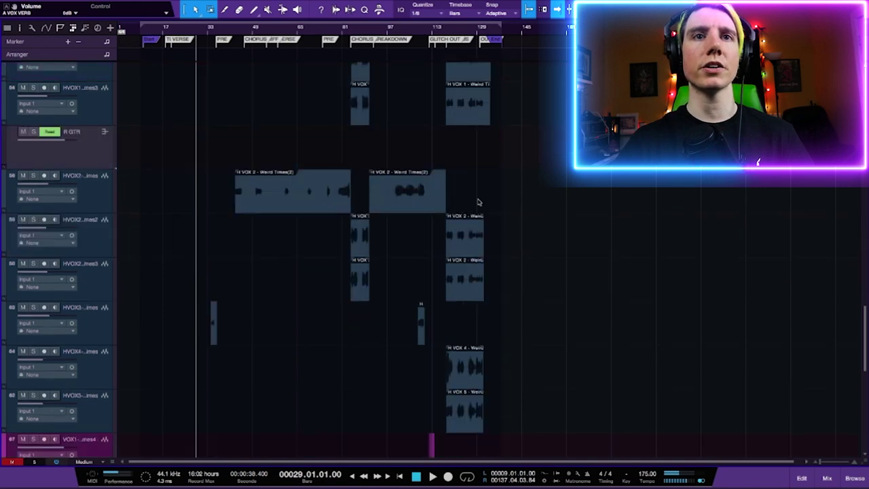
{"action": "scroll", "coordinate": [475, 204], "scroll_direction": "up", "scroll_amount": 1}
{"action": "scroll", "coordinate": [467, 214], "scroll_direction": "up", "scroll_amount": 1}
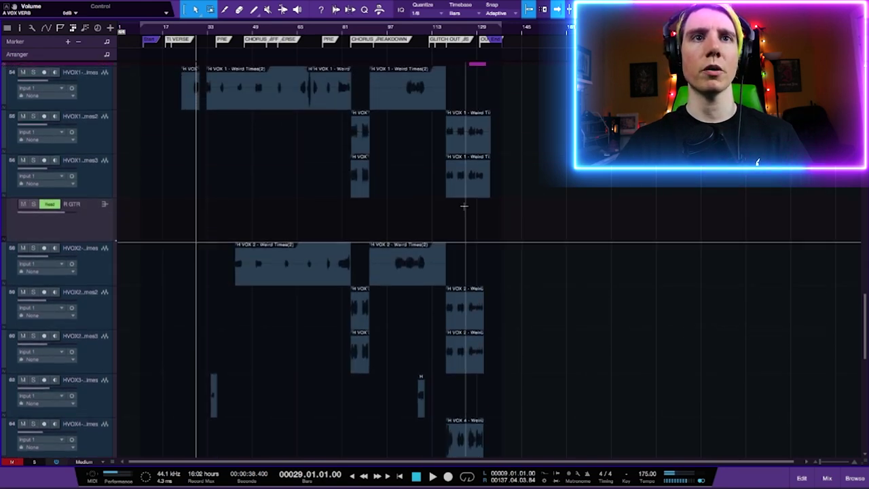
{"action": "scroll", "coordinate": [218, 75], "scroll_direction": "up", "scroll_amount": 3}
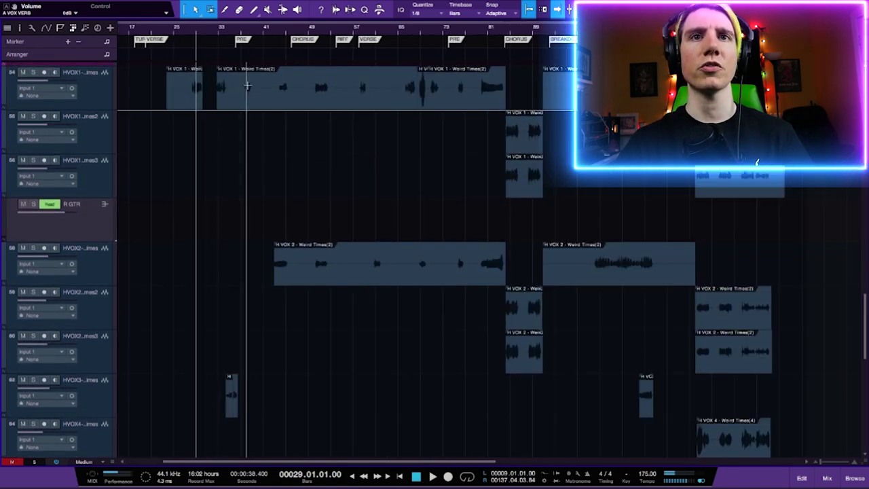
- Bring the mixer back and open the Fat Channel insert of the first H VOX 1 track
{"action": "key", "text": "F3"}
{"action": "left_click", "coordinate": [579, 216]}
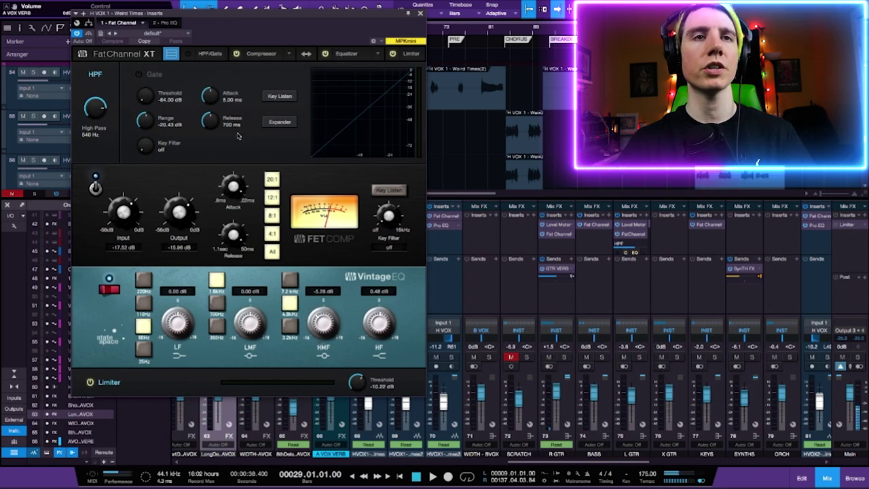
{"action": "left_click_drag", "start_coordinate": [242, 17], "coordinate": [283, 43]}
- Listen to the soloed H VOX 1 track from bars 28 and 105 while reviewing its Fat Channel settings
{"action": "key", "text": "space"}
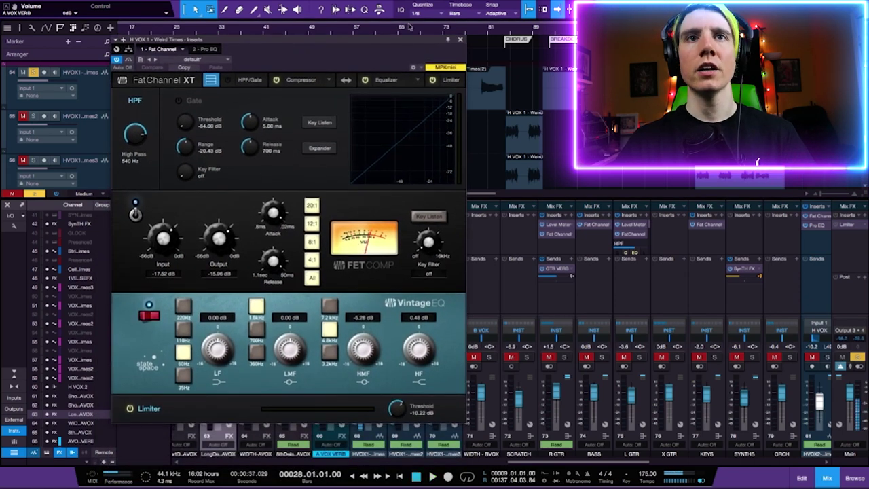
{"action": "left_click_drag", "start_coordinate": [412, 40], "coordinate": [397, 163]}
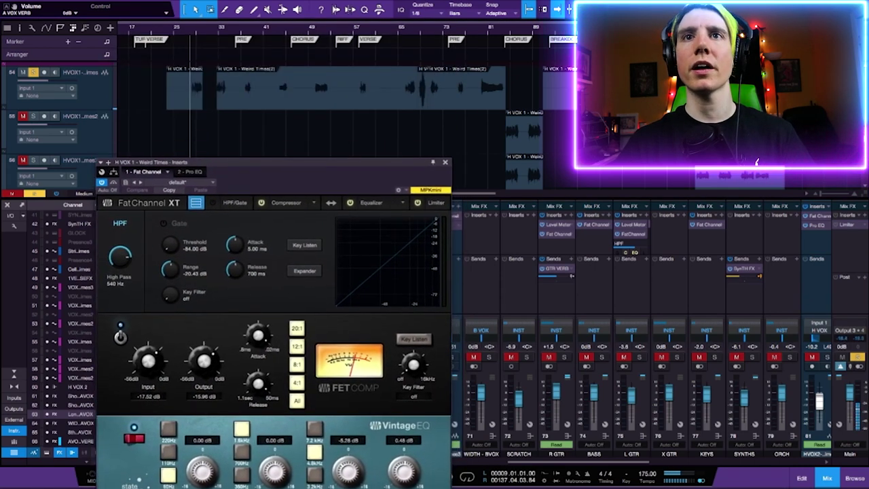
{"action": "left_click_drag", "start_coordinate": [327, 165], "coordinate": [328, 41]}
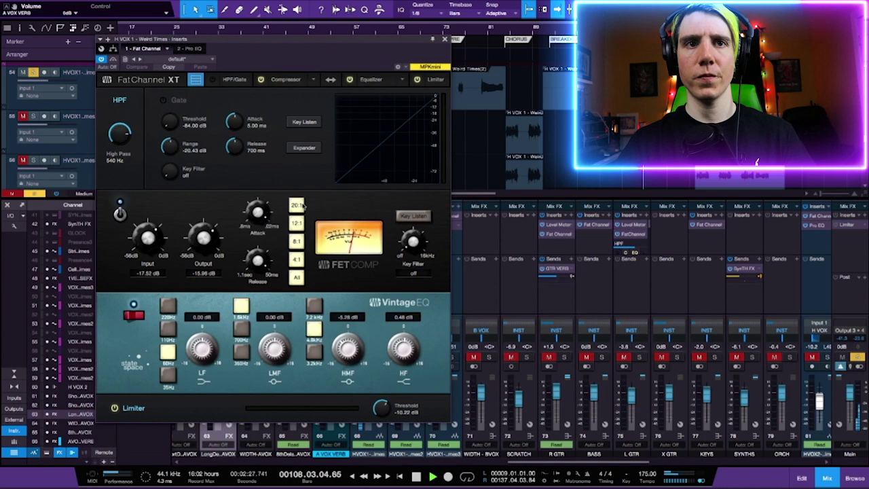
{"action": "key", "text": "space"}
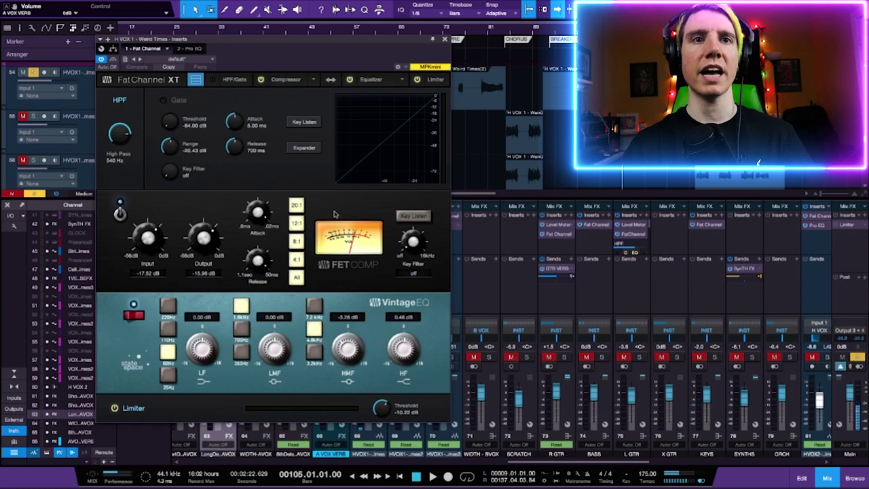
{"action": "left_click_drag", "start_coordinate": [312, 44], "coordinate": [395, 44]}
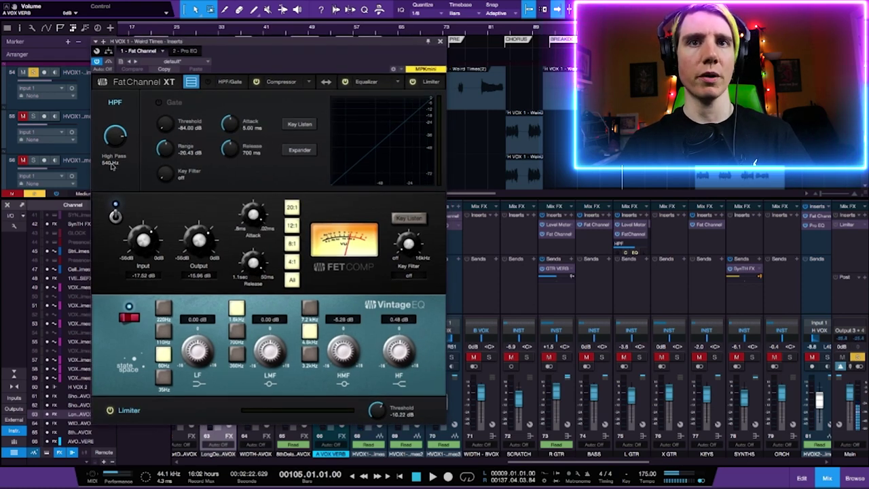
- Close the H VOX 1 inserts and review the Fat Channel settings on the first H VOX 2 track
{"action": "left_click", "coordinate": [440, 43]}
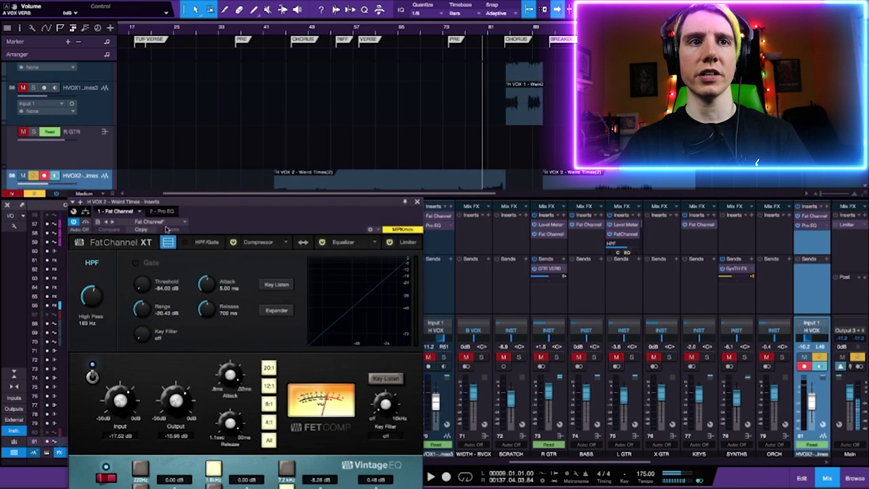
{"action": "left_click_drag", "start_coordinate": [183, 204], "coordinate": [202, 70]}
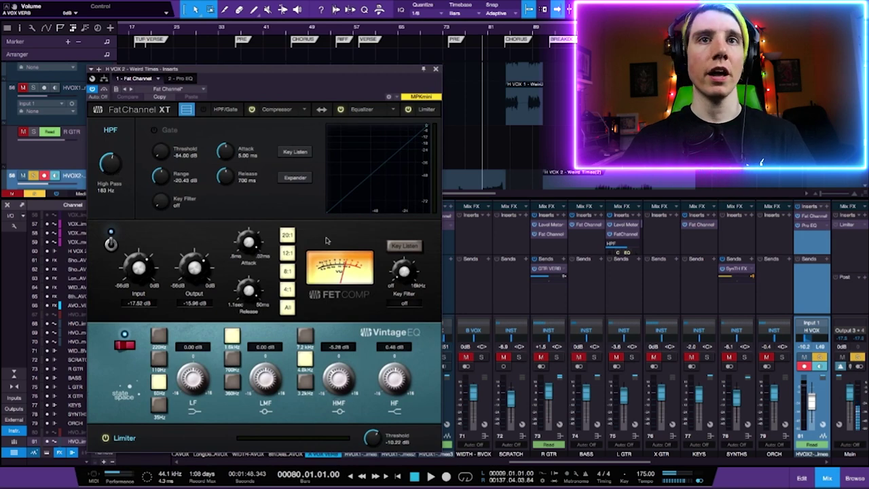
{"action": "left_click", "coordinate": [437, 70]}
- Look over the remaining harmony channels in the mixer, and place the playhead at bar 118 for the last chorus
{"action": "scroll", "coordinate": [569, 339], "scroll_direction": "right", "scroll_amount": 2}
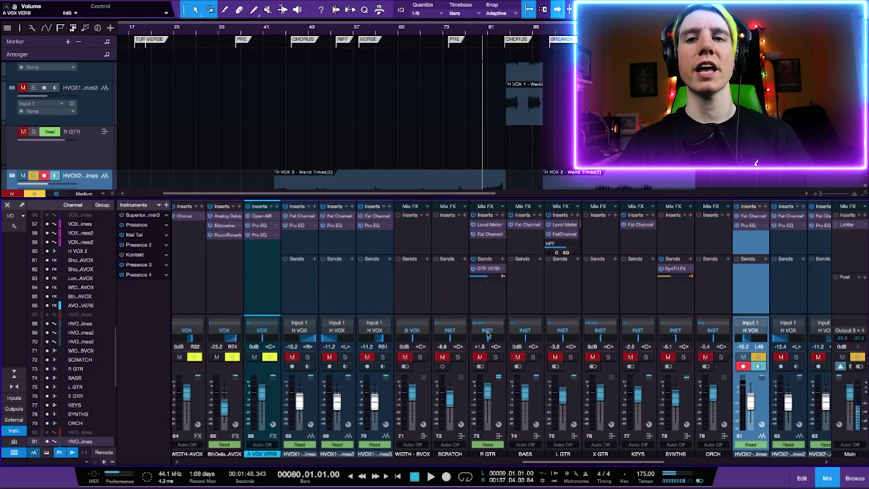
{"action": "scroll", "coordinate": [487, 334], "scroll_direction": "right", "scroll_amount": 15}
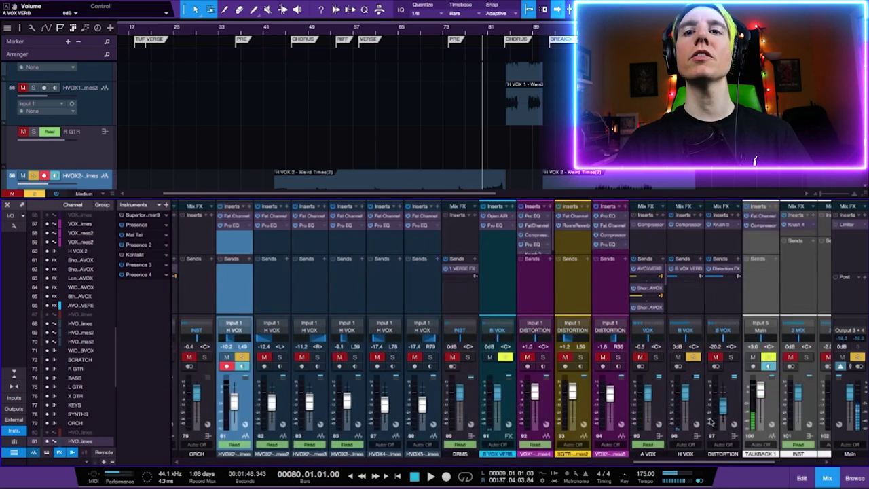
{"action": "scroll", "coordinate": [692, 347], "scroll_direction": "right", "scroll_amount": 1}
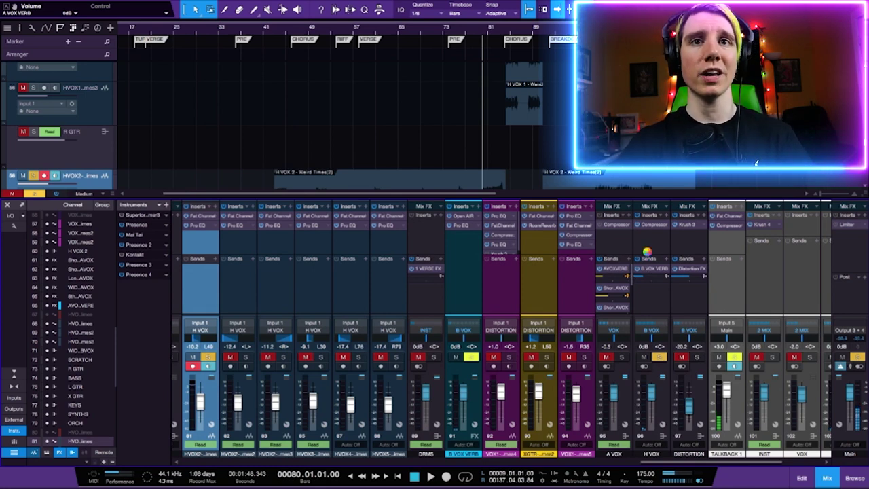
{"action": "key", "text": "F3"}
{"action": "scroll", "coordinate": [512, 197], "scroll_direction": "right", "scroll_amount": 10}
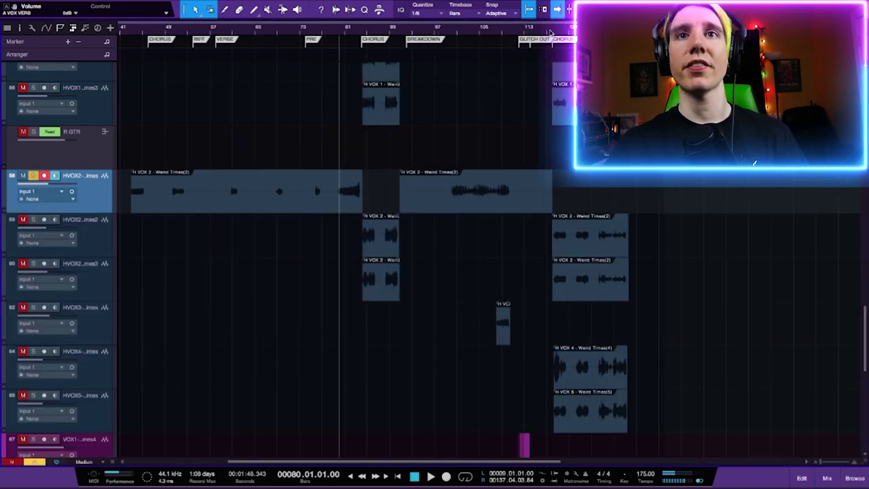
{"action": "left_click", "coordinate": [551, 32]}
{"action": "key", "text": "F3"}
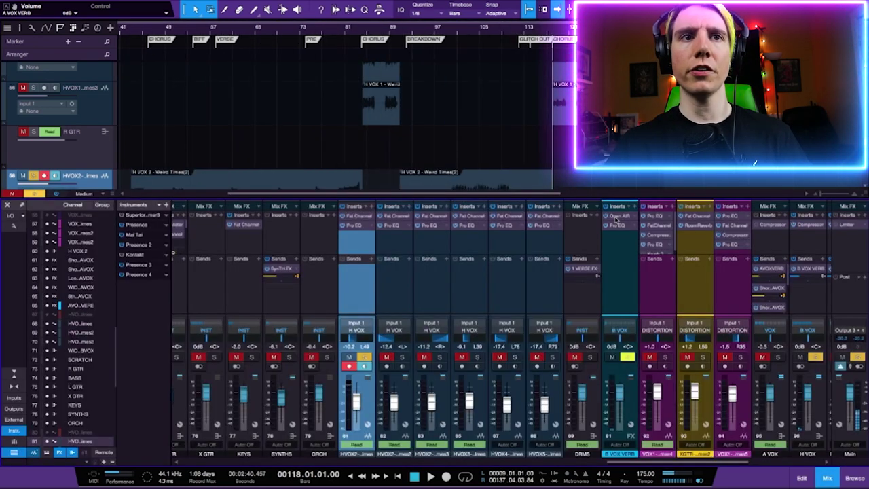
- Review the Open AIR reverb on the B VOX VERB channel and the De-Esser Compressor on the H VOX bus
{"action": "left_click", "coordinate": [617, 218]}
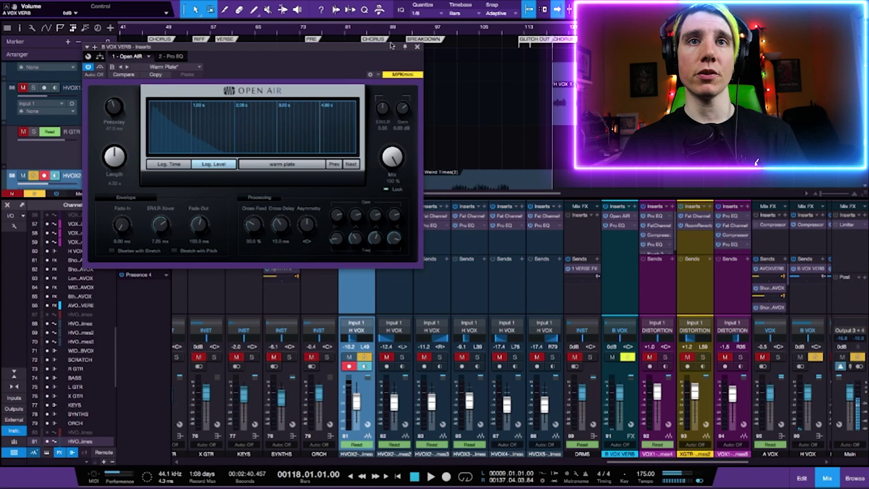
{"action": "key", "text": "Escape"}
{"action": "scroll", "coordinate": [714, 360], "scroll_direction": "right", "scroll_amount": 4}
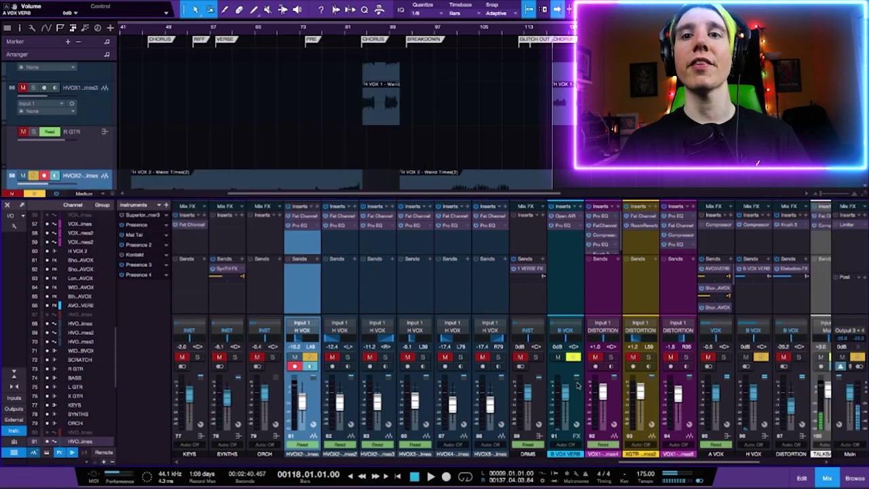
{"action": "scroll", "coordinate": [723, 367], "scroll_direction": "right", "scroll_amount": 1}
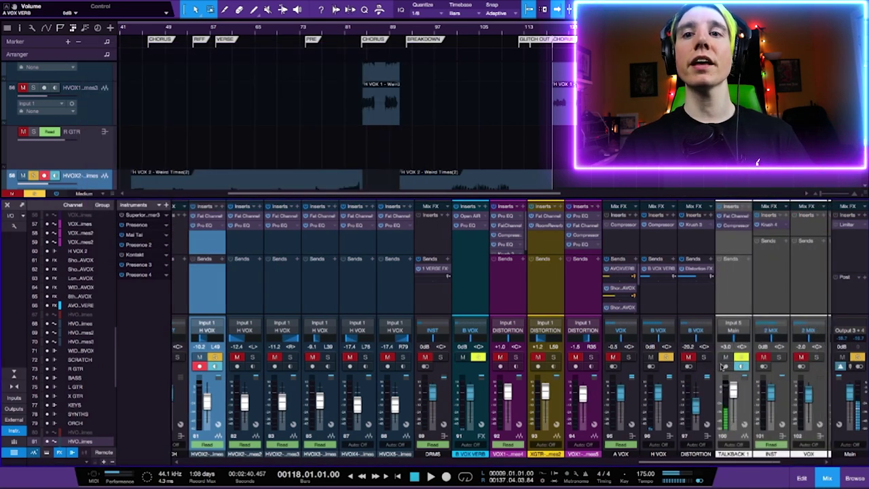
{"action": "left_click", "coordinate": [659, 227]}
{"action": "left_click_drag", "start_coordinate": [150, 81], "coordinate": [198, 64]}
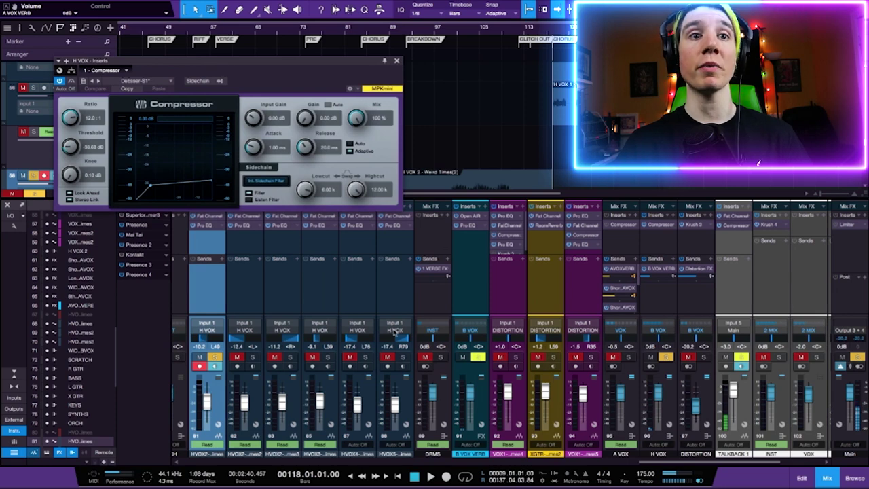
- Hide the mixer and listen to the soloed H VOX harmony tracks together from bar 118
{"action": "key", "text": "F3"}
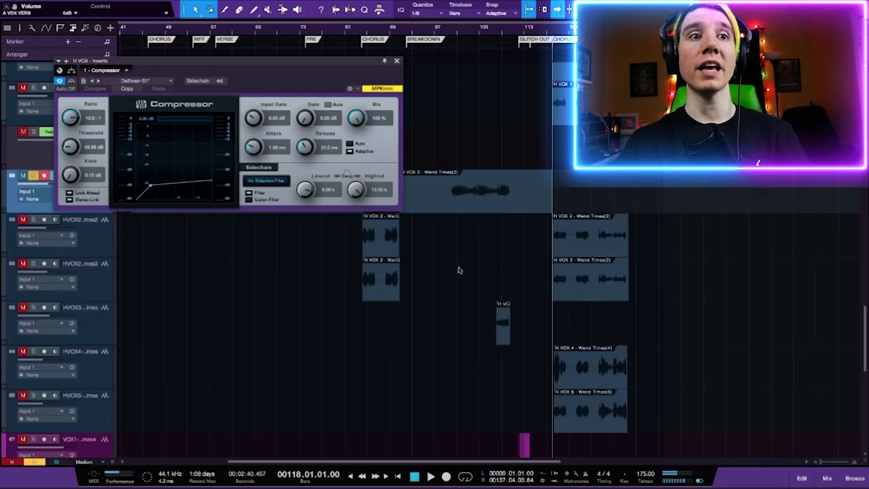
{"action": "scroll", "coordinate": [133, 317], "scroll_direction": "down", "scroll_amount": 2}
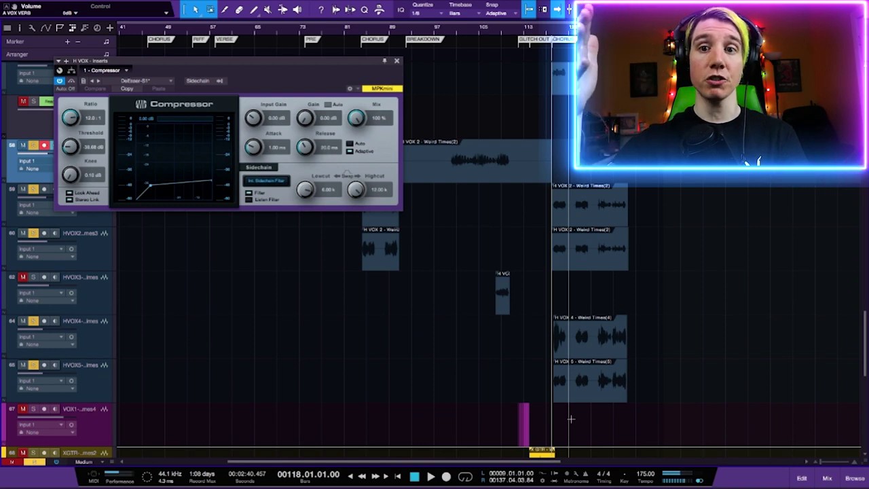
{"action": "key", "text": "space"}
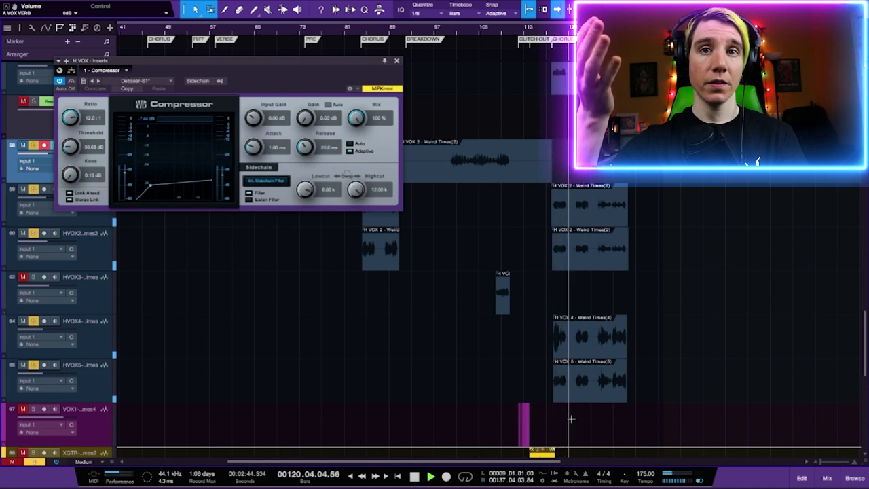
{"action": "key", "text": "space"}
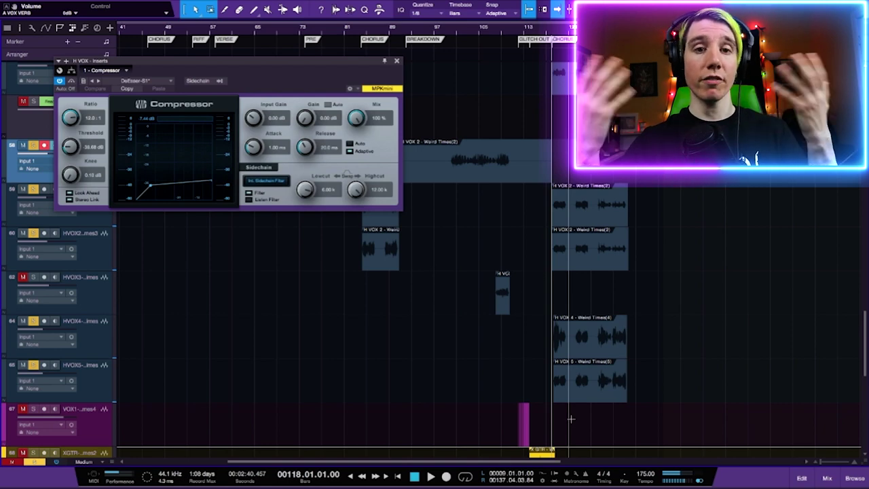
{"action": "left_click", "coordinate": [559, 415]}
- Solo the VOX 3 and VOX 4 tracks along with the harmonies and listen to them from bar 118
{"action": "scroll", "coordinate": [571, 339], "scroll_direction": "up", "scroll_amount": 10}
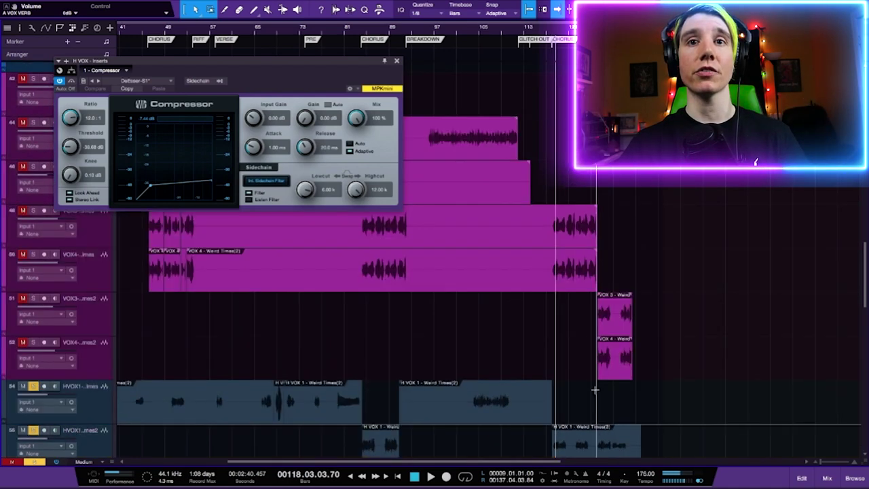
{"action": "scroll", "coordinate": [617, 291], "scroll_direction": "up", "scroll_amount": 6}
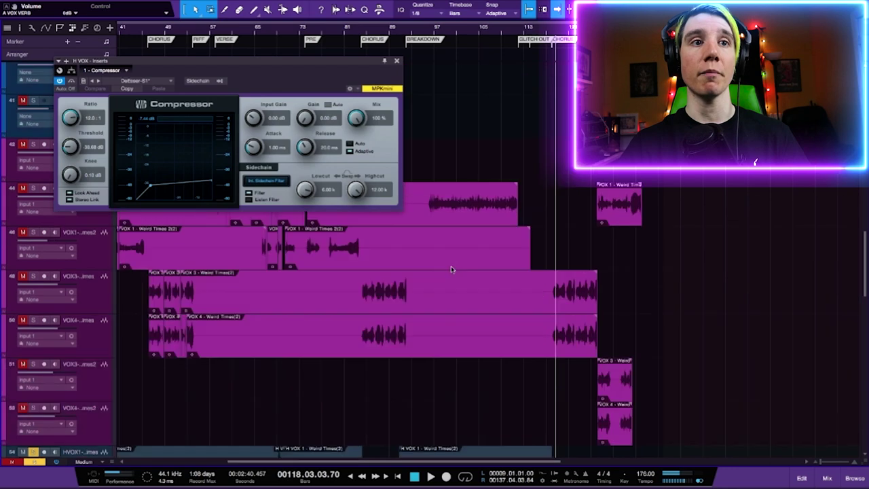
{"action": "scroll", "coordinate": [198, 324], "scroll_direction": "down", "scroll_amount": 5}
{"action": "scroll", "coordinate": [161, 307], "scroll_direction": "up", "scroll_amount": 3}
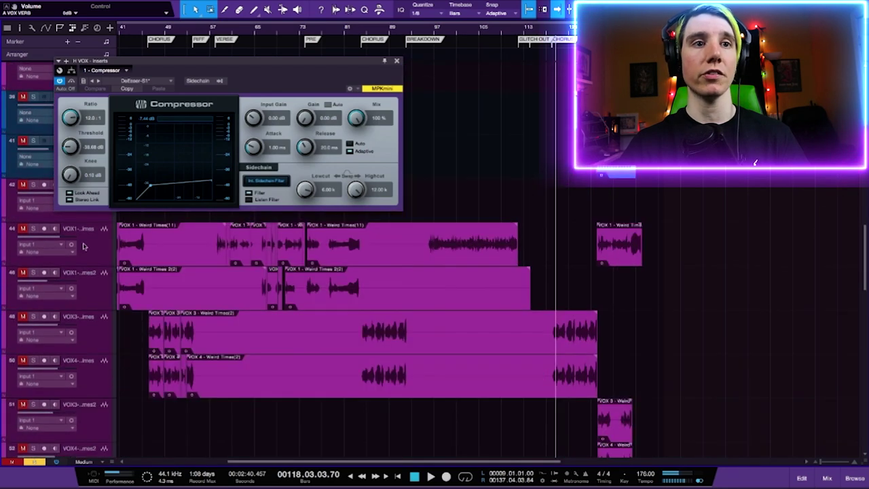
{"action": "left_click", "coordinate": [33, 360]}
{"action": "key", "text": "space"}
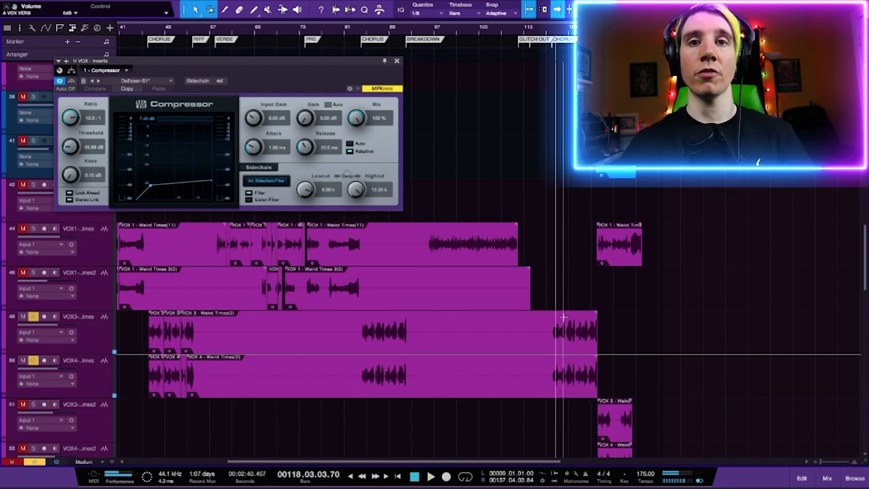
- Examine how the VOX 3 and VOX 4 clips are layered with the H VOX harmony clips in the last chorus
{"action": "scroll", "coordinate": [564, 317], "scroll_direction": "down", "scroll_amount": 4}
{"action": "scroll", "coordinate": [563, 318], "scroll_direction": "down", "scroll_amount": 5}
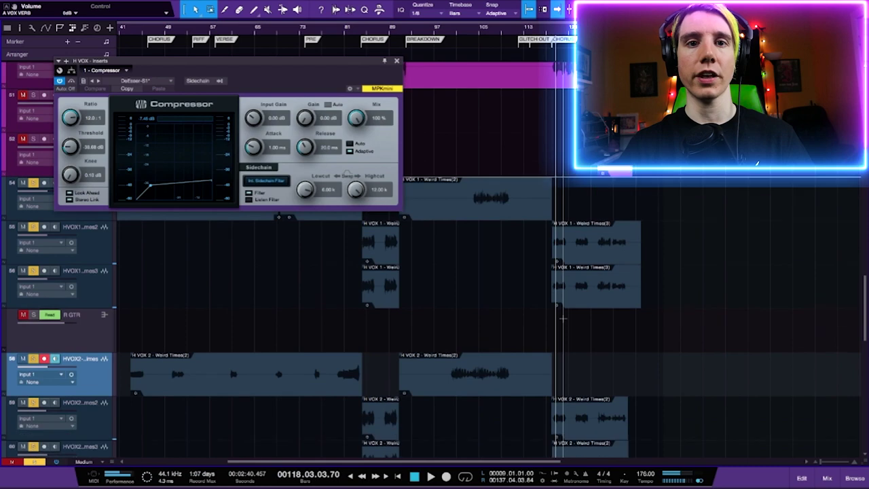
{"action": "scroll", "coordinate": [564, 317], "scroll_direction": "up", "scroll_amount": 9}
{"action": "scroll", "coordinate": [168, 328], "scroll_direction": "down", "scroll_amount": 1}
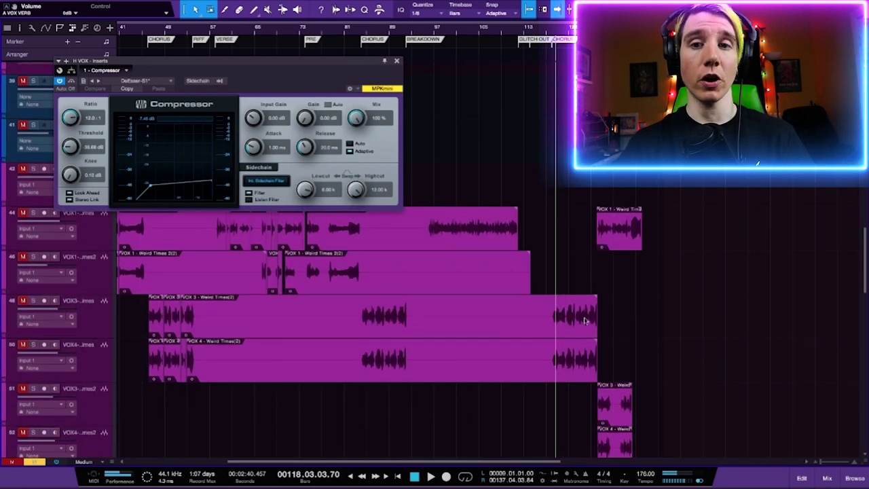
{"action": "scroll", "coordinate": [584, 321], "scroll_direction": "down", "scroll_amount": 5}
{"action": "scroll", "coordinate": [585, 320], "scroll_direction": "down", "scroll_amount": 4}
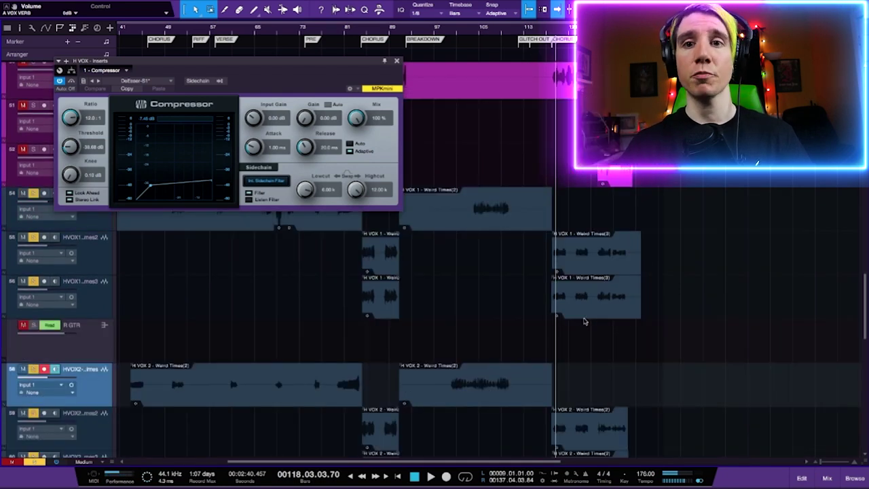
{"action": "scroll", "coordinate": [584, 321], "scroll_direction": "up", "scroll_amount": 2}
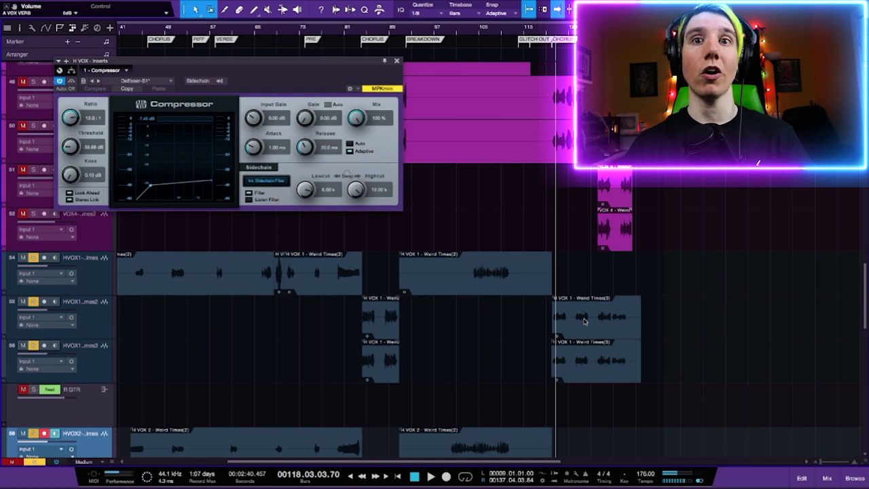
{"action": "scroll", "coordinate": [515, 292], "scroll_direction": "down", "scroll_amount": 10}
{"action": "scroll", "coordinate": [432, 269], "scroll_direction": "up", "scroll_amount": 1}
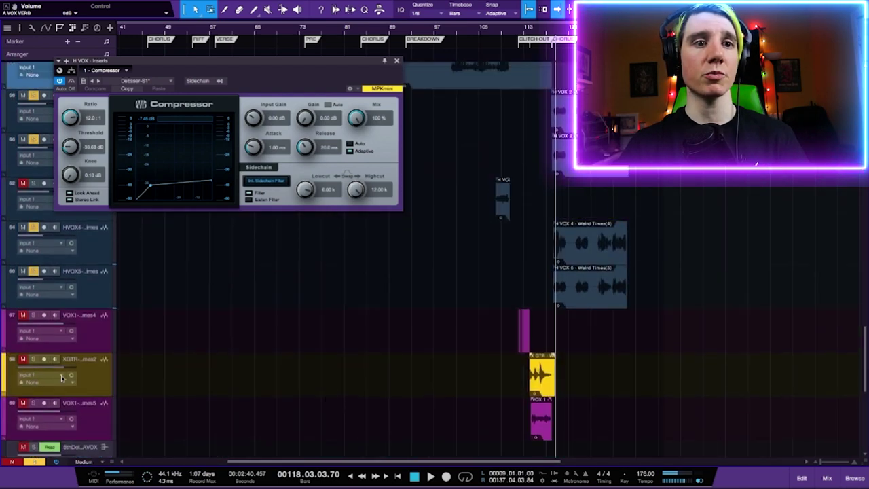
- Close the H VOX bus Compressor window and set the arrangement's track height to Small
{"action": "left_click", "coordinate": [397, 61]}
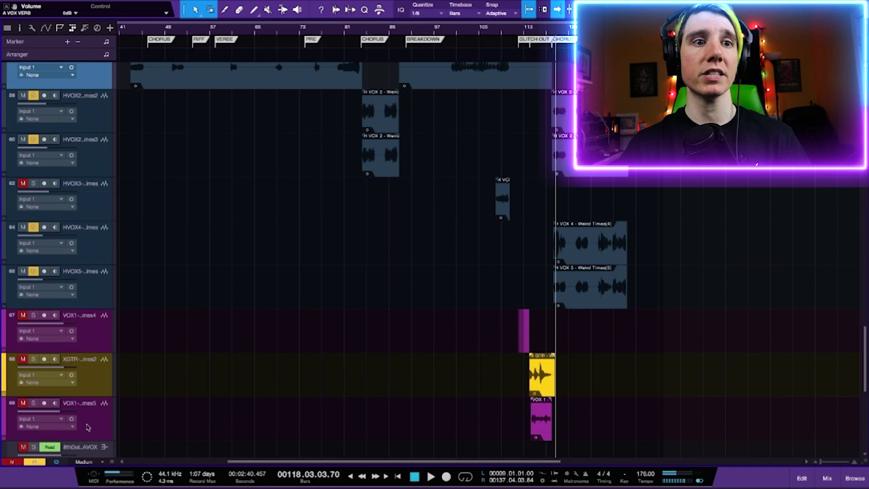
{"action": "left_click", "coordinate": [84, 461]}
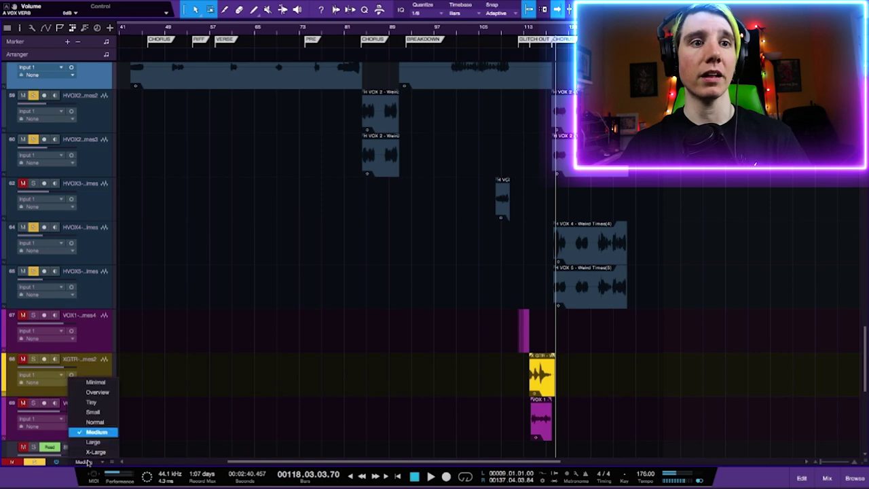
{"action": "left_click", "coordinate": [92, 412]}
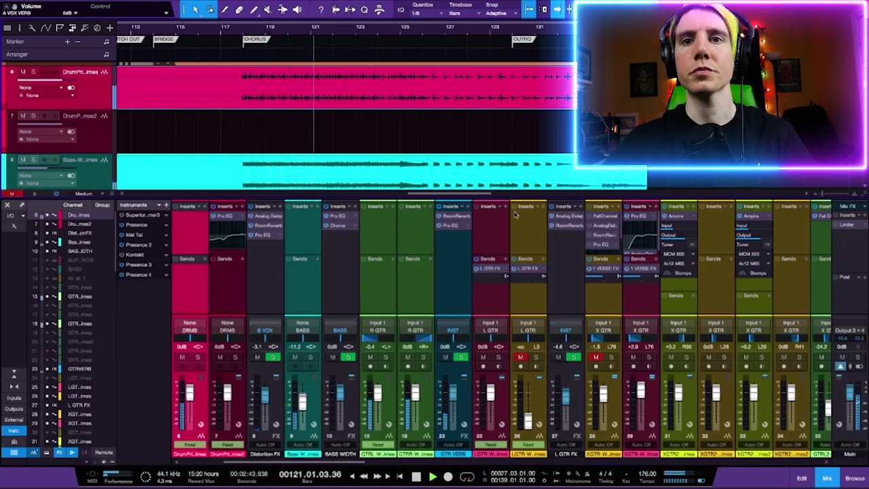
- Listen to the full mix of the last chorus while reviewing the mixer channels from the guitars through to the buses
{"action": "scroll", "coordinate": [706, 420], "scroll_direction": "right", "scroll_amount": 10}
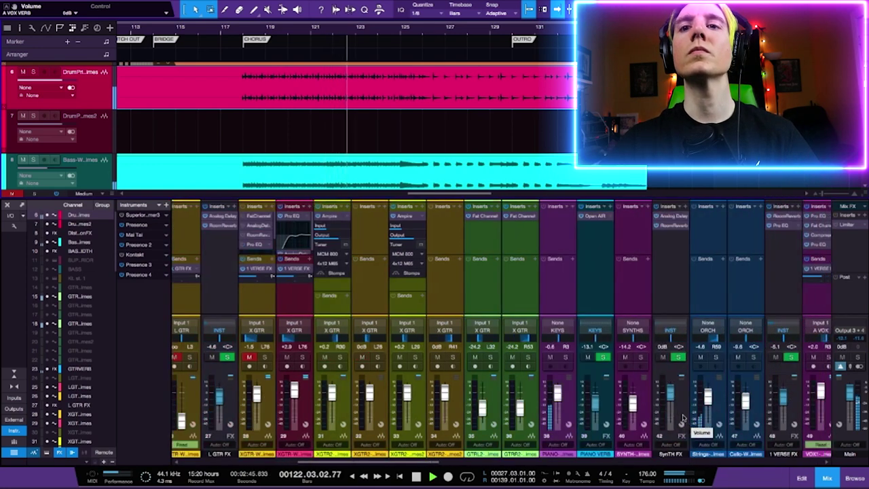
{"action": "scroll", "coordinate": [683, 417], "scroll_direction": "right", "scroll_amount": 8}
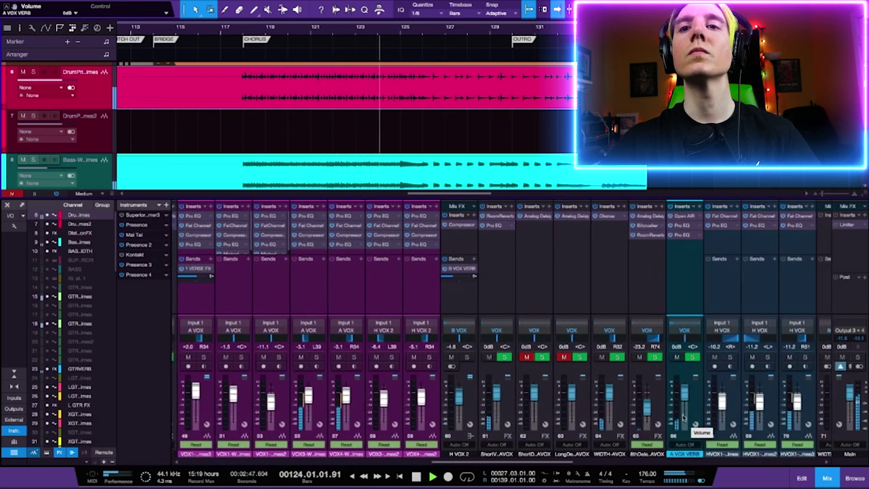
{"action": "scroll", "coordinate": [676, 414], "scroll_direction": "right", "scroll_amount": 5}
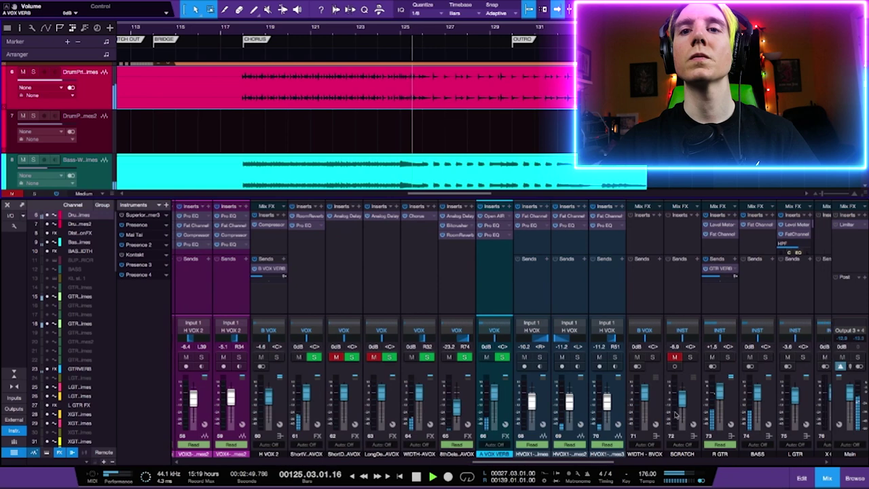
{"action": "scroll", "coordinate": [676, 414], "scroll_direction": "right", "scroll_amount": 7}
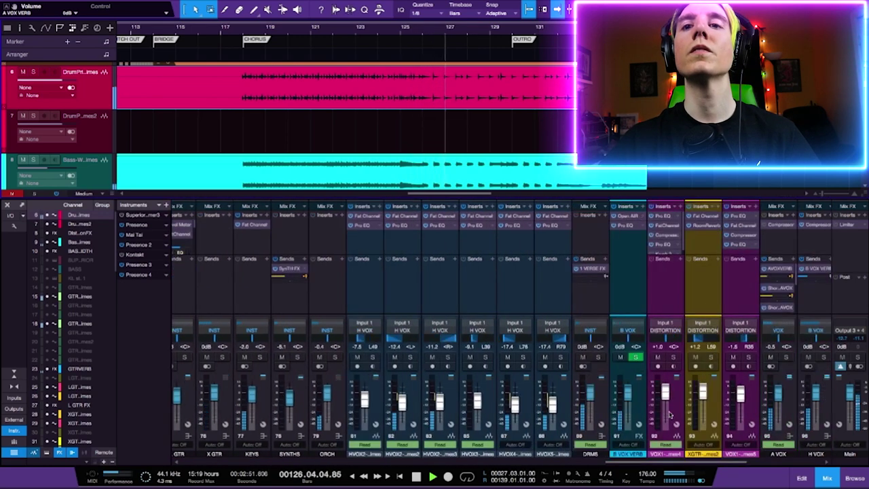
{"action": "scroll", "coordinate": [672, 414], "scroll_direction": "right", "scroll_amount": 2}
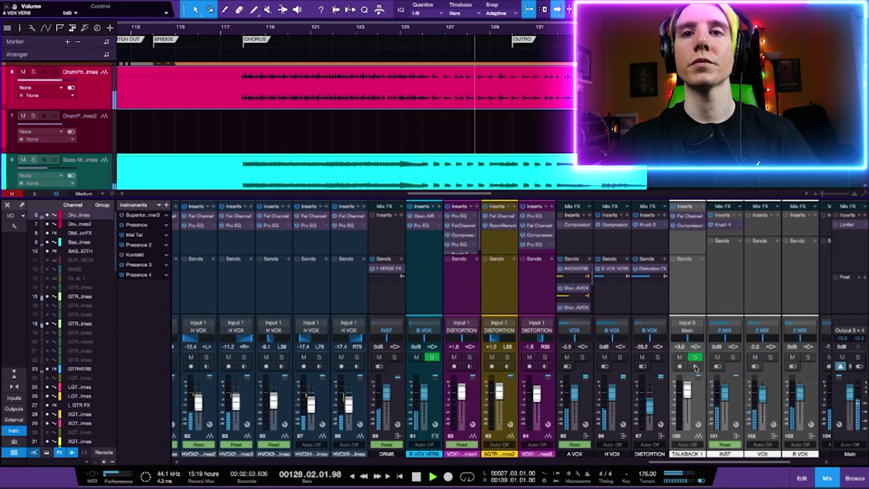
{"action": "key", "text": "b"}
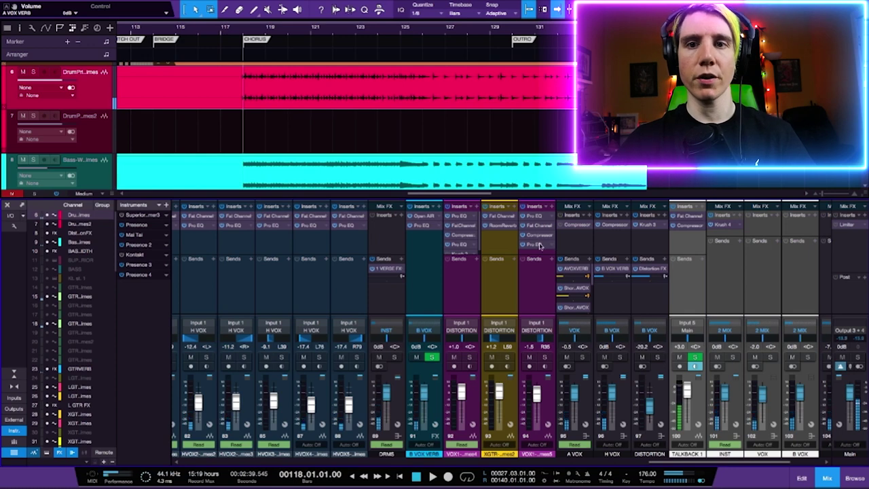
- Hide the mixer and show the whole song's drum, bass and guitar clips in the arrangement
{"action": "key", "text": "F3"}
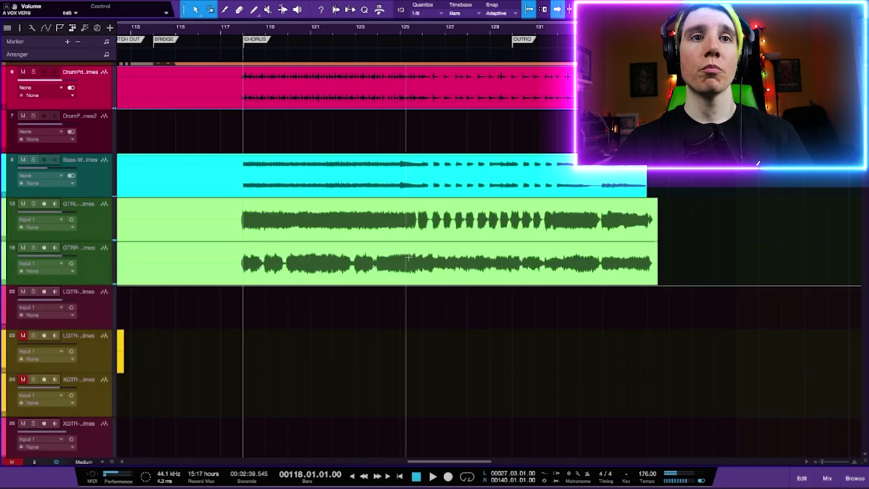
{"action": "scroll", "coordinate": [353, 299], "scroll_direction": "down", "scroll_amount": 4}
{"action": "scroll", "coordinate": [359, 310], "scroll_direction": "up", "scroll_amount": 1}
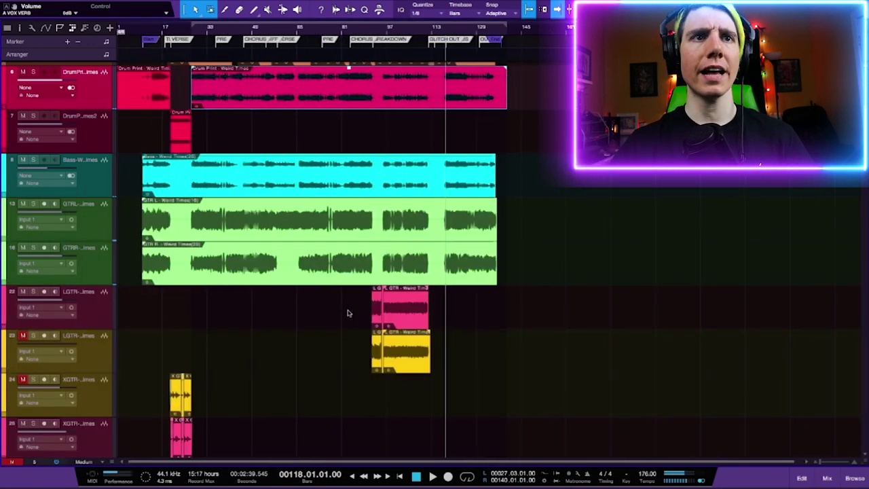
- Show the vocal effect channels in the mixer and listen to the 8th Delay - AVOX channel in the second verse from bar 64
{"action": "scroll", "coordinate": [350, 302], "scroll_direction": "down", "scroll_amount": 6}
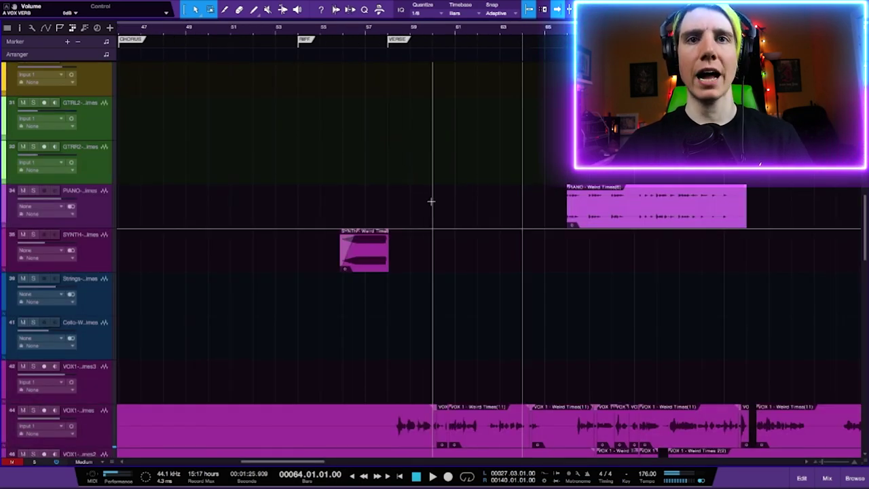
{"action": "key", "text": "F3"}
{"action": "scroll", "coordinate": [537, 320], "scroll_direction": "right", "scroll_amount": 15}
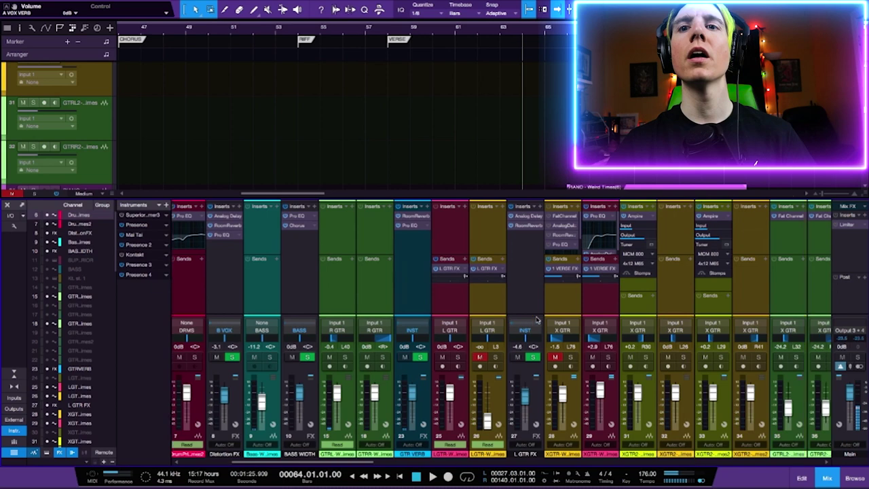
{"action": "scroll", "coordinate": [536, 316], "scroll_direction": "right", "scroll_amount": 3}
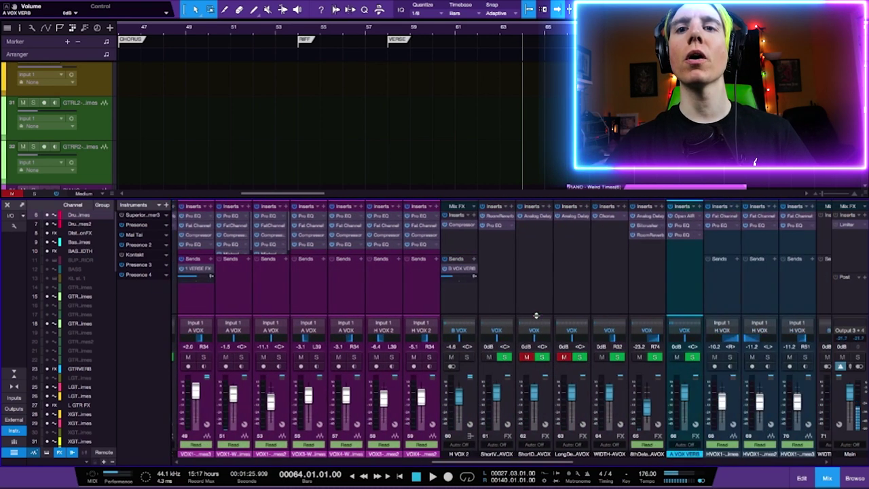
{"action": "key", "text": "space"}
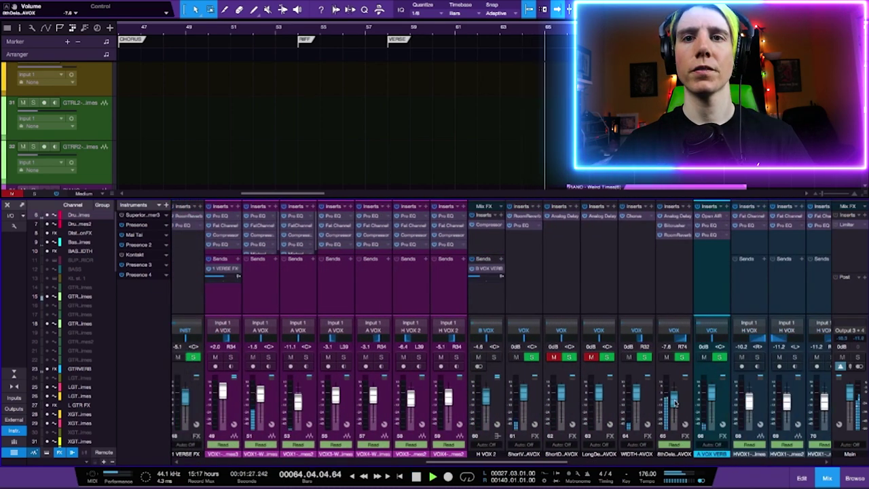
{"action": "key", "text": "space"}
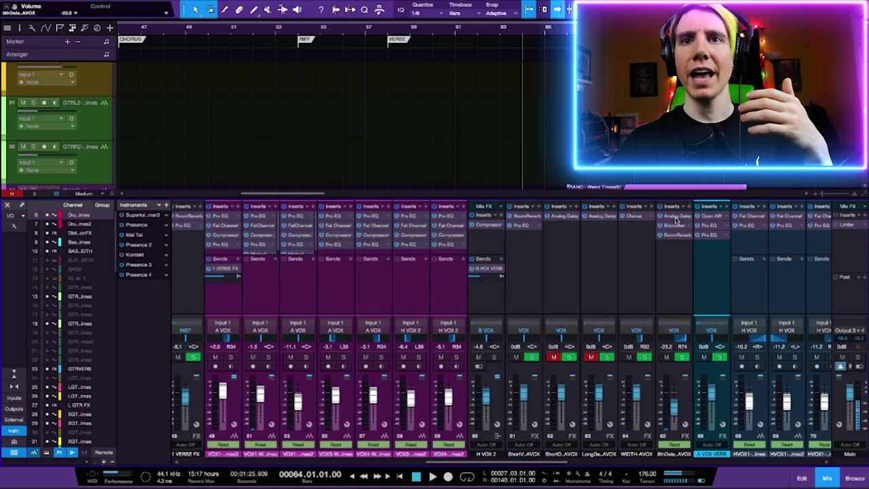
- Examine the Analog Delay, Bitcrusher and Room Reverb settings on the 8th Delay - AVOX channel, and close the effect window
{"action": "left_click", "coordinate": [676, 218]}
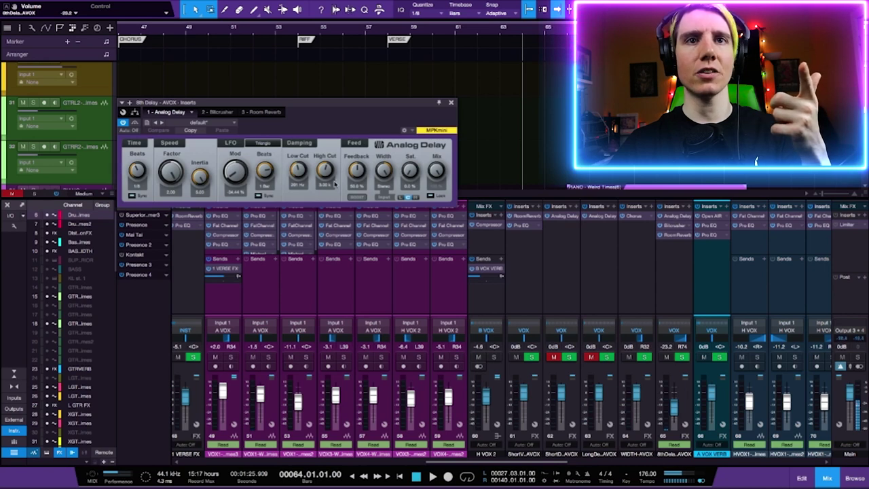
{"action": "left_click", "coordinate": [452, 103]}
{"action": "left_click", "coordinate": [675, 225]}
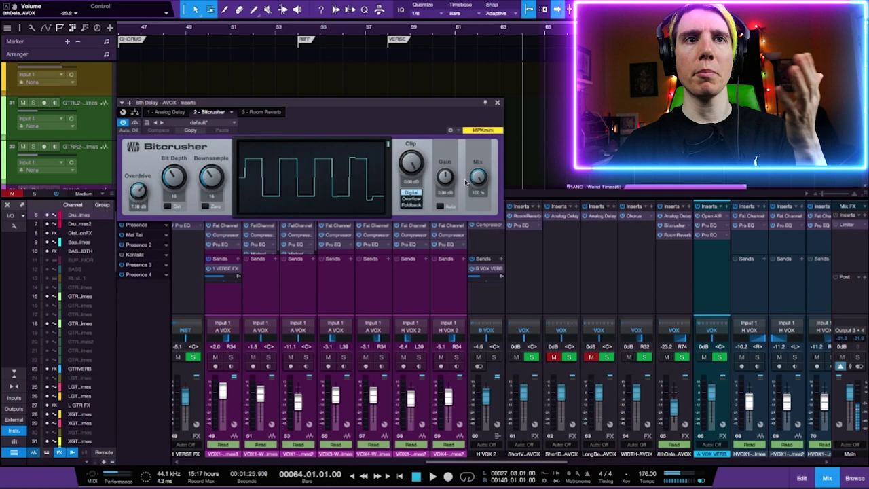
{"action": "left_click", "coordinate": [682, 235]}
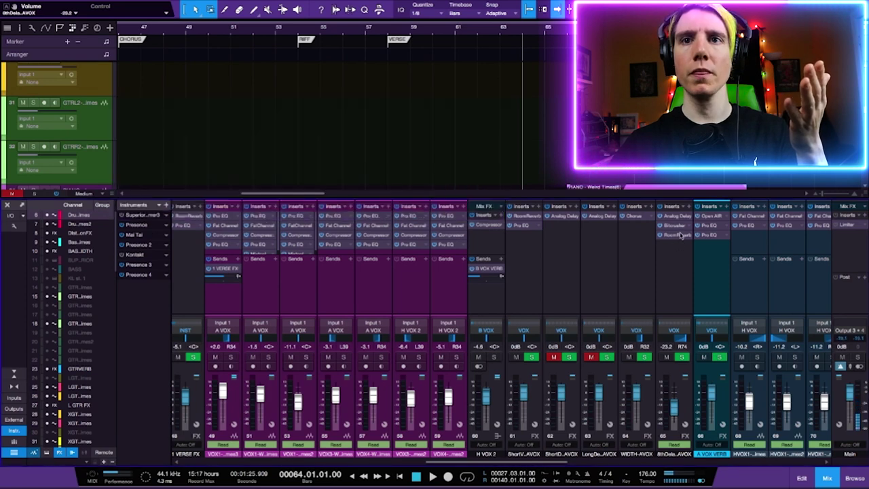
{"action": "left_click", "coordinate": [681, 235]}
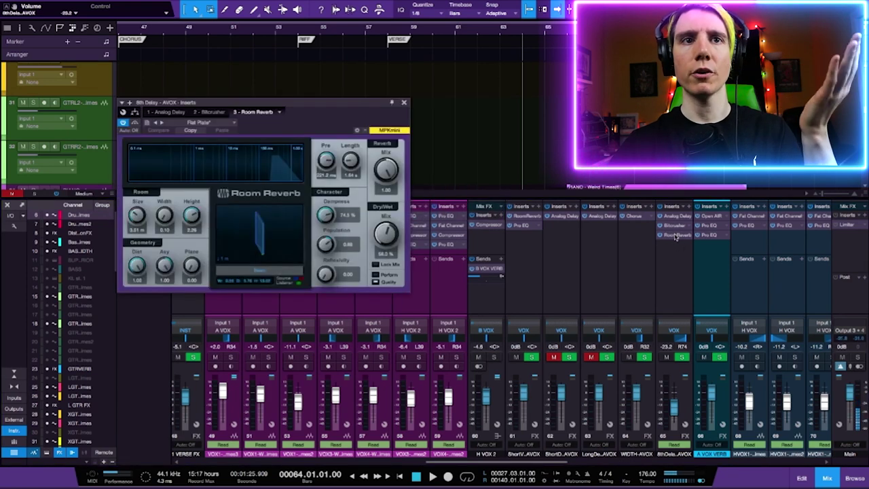
{"action": "left_click", "coordinate": [405, 104]}
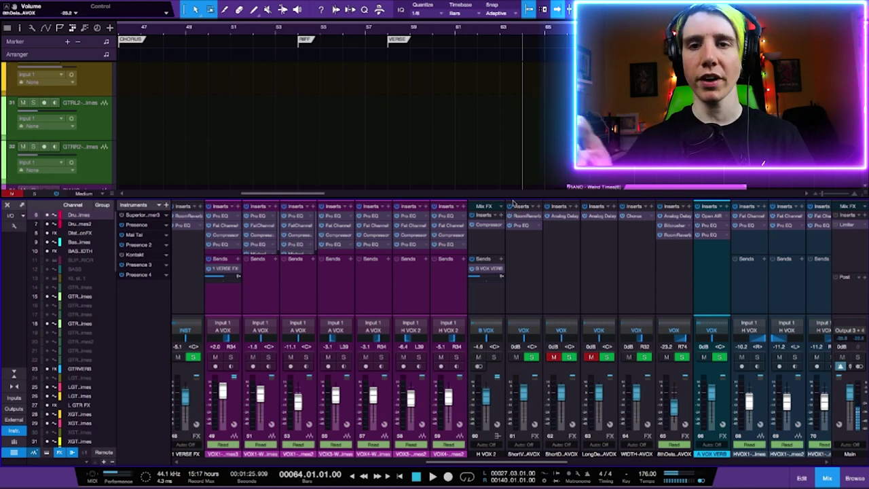
- Hide the mixer and show the extra guitar and VOX 1 clips around the glitch out and bridge
{"action": "key", "text": "F3"}
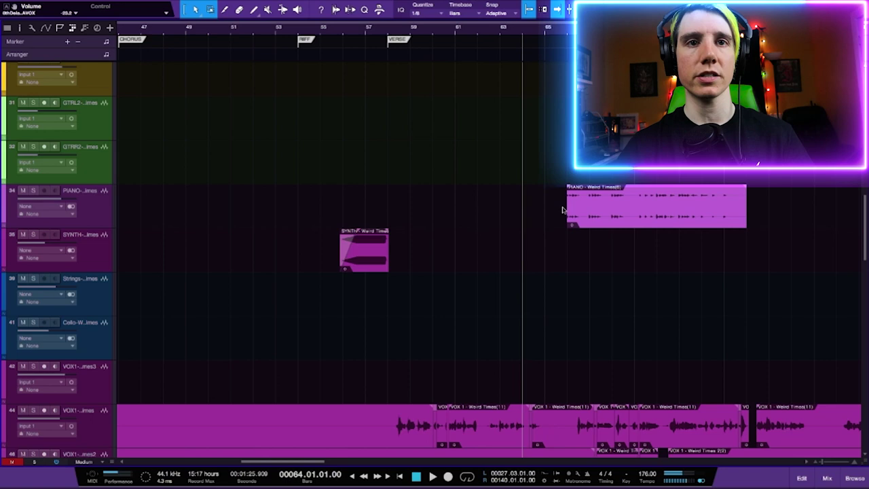
{"action": "key", "text": "z"}
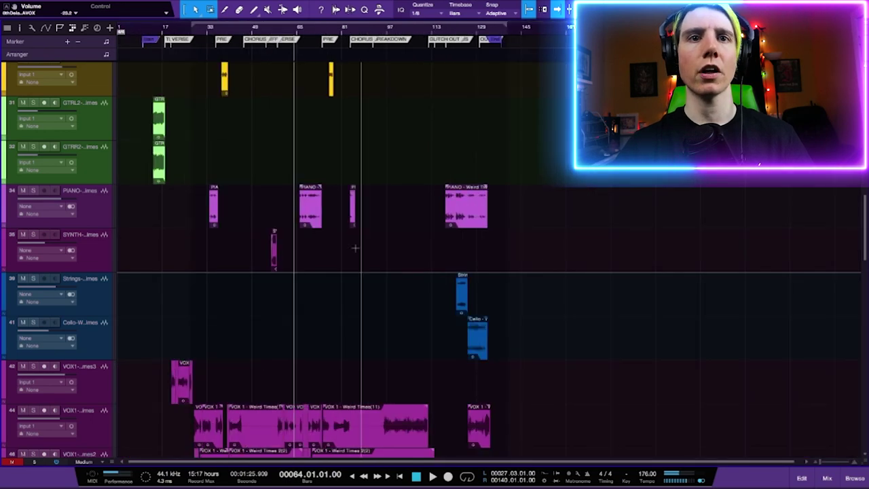
{"action": "key", "text": "e"}
{"action": "scroll", "coordinate": [502, 220], "scroll_direction": "down", "scroll_amount": 5}
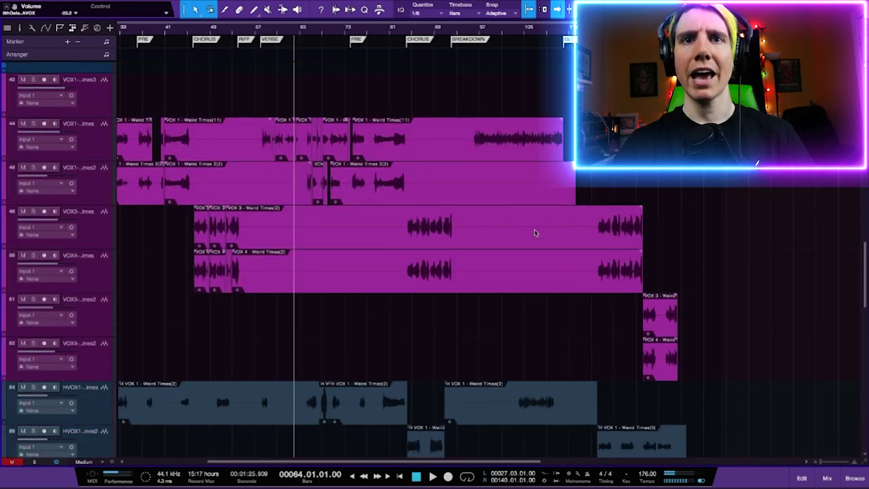
{"action": "scroll", "coordinate": [535, 233], "scroll_direction": "down", "scroll_amount": 10}
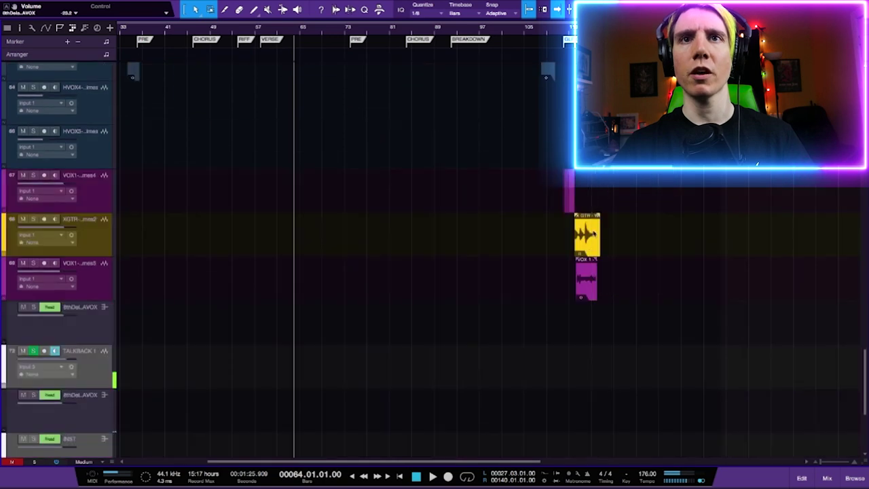
- Play the song from the glitch out section through the bridge to hear the chopped vocal and bridge clips
{"action": "left_click", "coordinate": [561, 38]}
{"action": "key", "text": "e"}
{"action": "left_click", "coordinate": [518, 34]}
{"action": "key", "text": "space"}
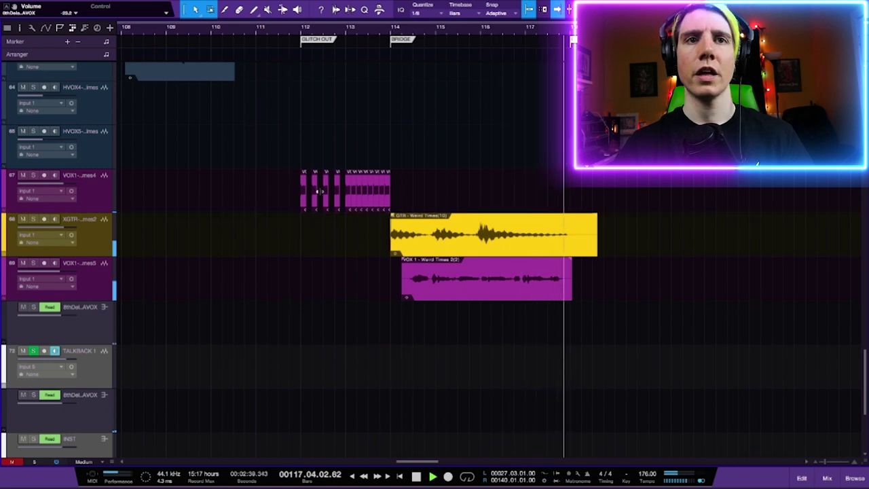
{"action": "key", "text": "space"}
- Select the first chopped VOX 1 clip at the GLITCH OUT marker and display its settings in the inspector
{"action": "left_click", "coordinate": [129, 185]}
{"action": "key", "text": "e"}
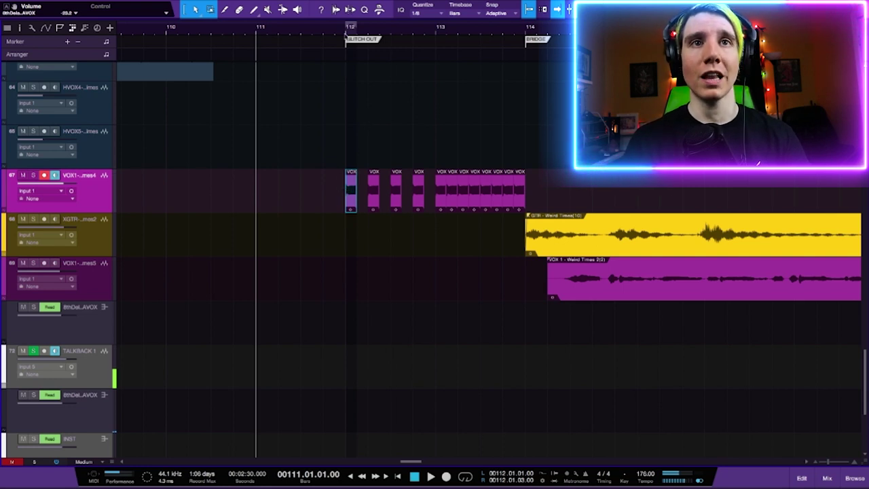
{"action": "left_click", "coordinate": [349, 191]}
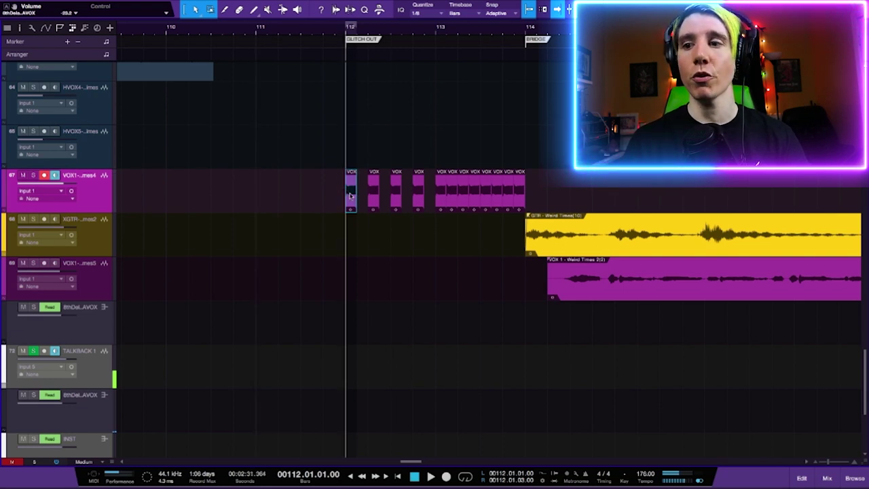
{"action": "scroll", "coordinate": [362, 196], "scroll_direction": "up", "scroll_amount": 5}
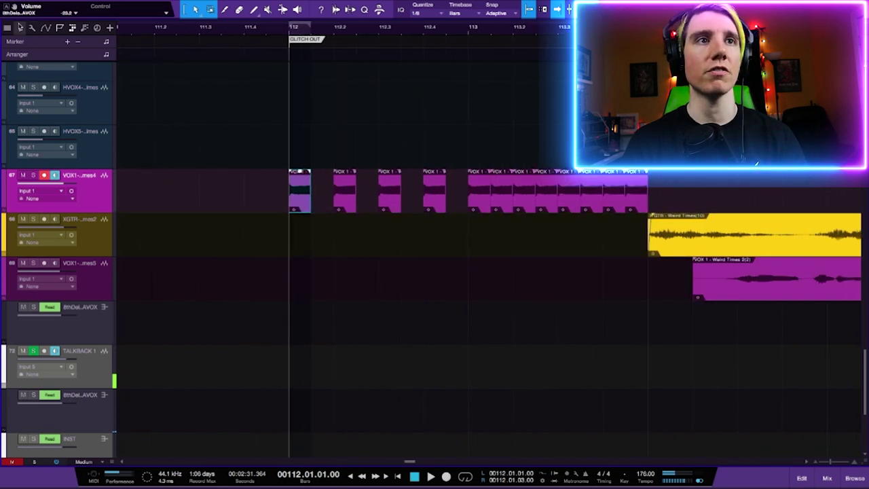
{"action": "left_click", "coordinate": [20, 28]}
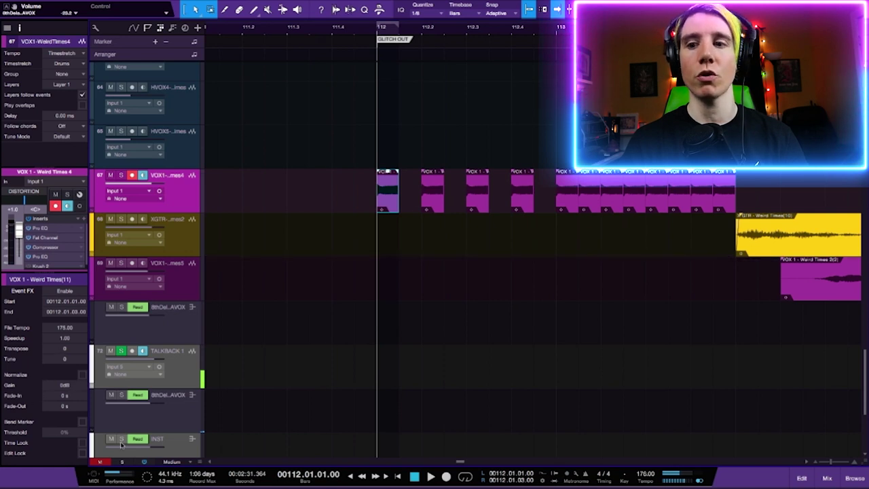
- Compare the Transpose values of the remaining chopped VOX 1 clips in the glitch out, one clip at a time
{"action": "left_click", "coordinate": [430, 204]}
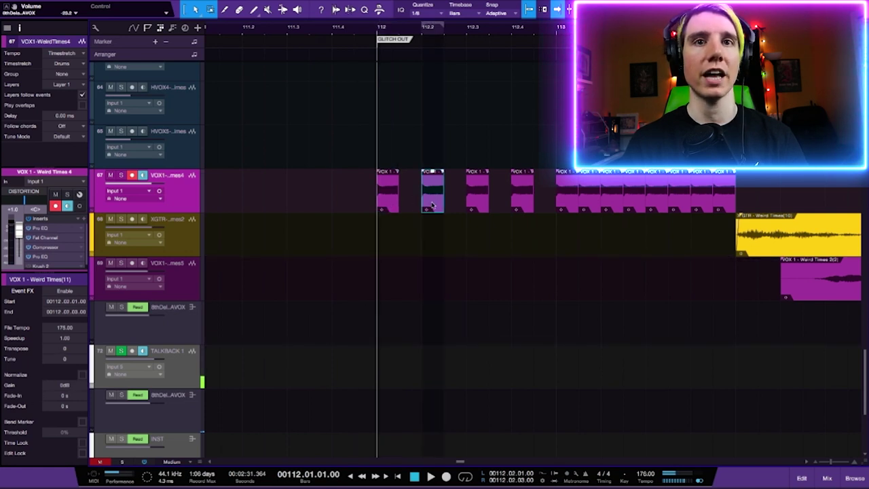
{"action": "left_click", "coordinate": [481, 197]}
{"action": "left_click", "coordinate": [523, 197]}
{"action": "left_click", "coordinate": [569, 202]}
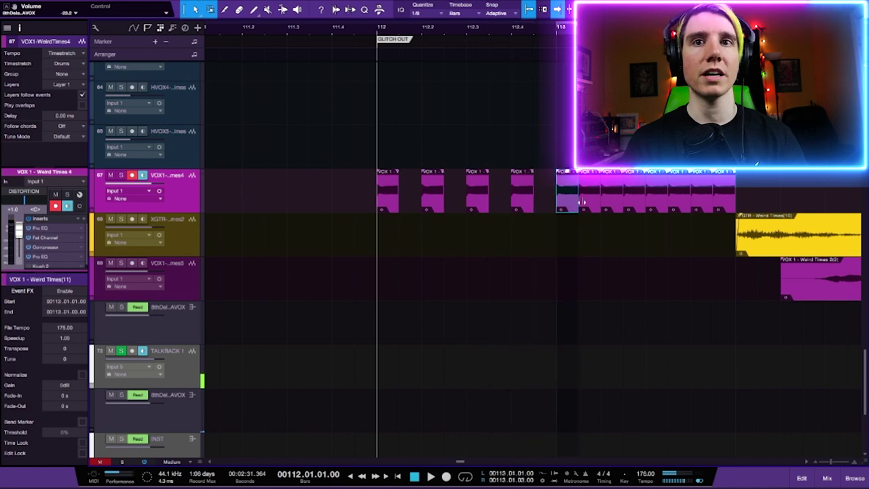
{"action": "left_click", "coordinate": [592, 203]}
{"action": "left_click", "coordinate": [611, 205]}
{"action": "left_click", "coordinate": [637, 207]}
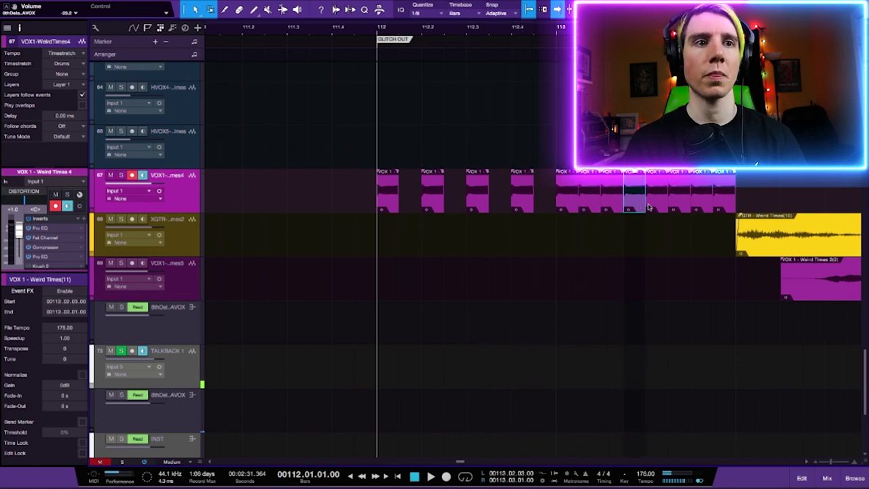
{"action": "left_click", "coordinate": [658, 207]}
{"action": "left_click", "coordinate": [685, 207]}
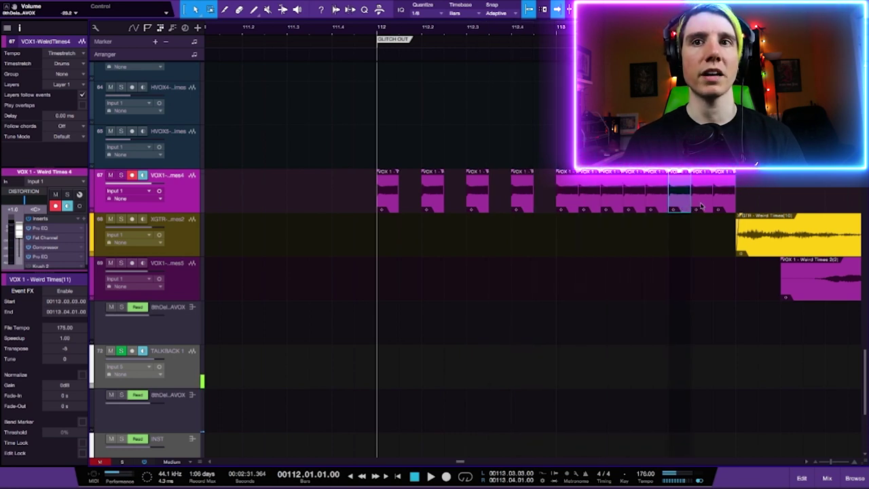
{"action": "left_click", "coordinate": [707, 207]}
{"action": "left_click", "coordinate": [722, 206]}
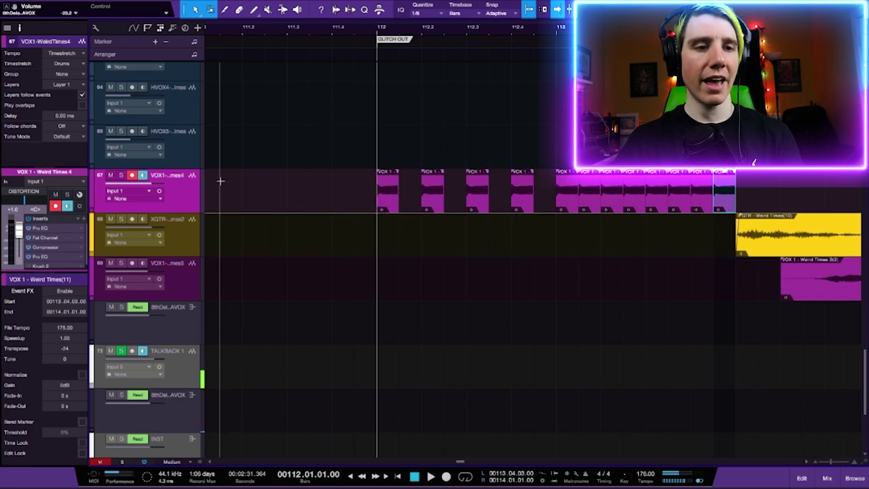
- Open the Krush 2 insert on the glitch out VOX 1 channel in the mixer and audition the section
{"action": "key", "text": "F3"}
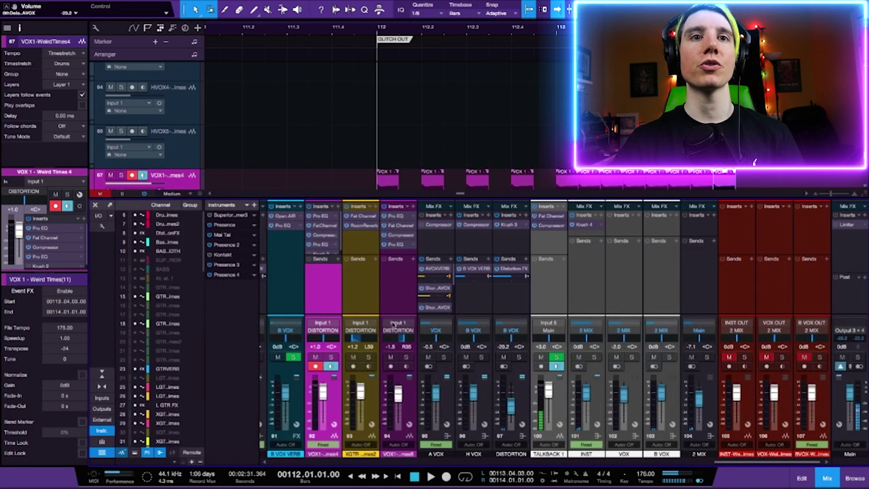
{"action": "scroll", "coordinate": [325, 253], "scroll_direction": "down", "scroll_amount": 2}
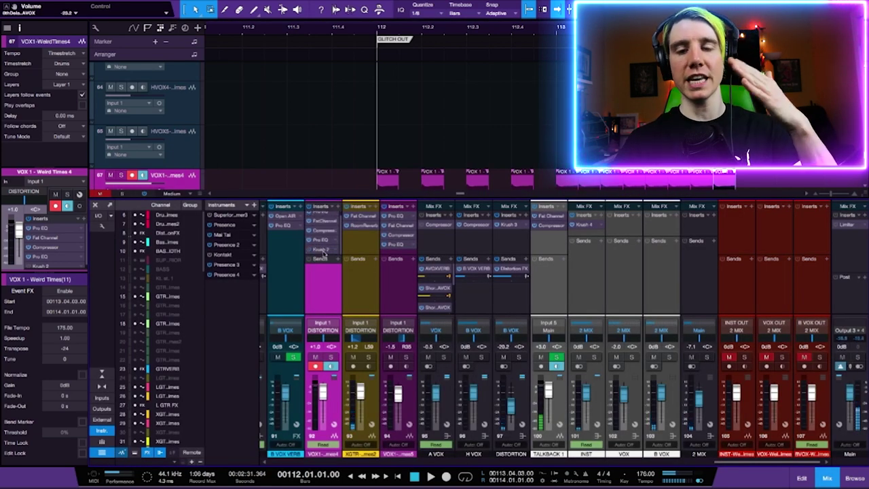
{"action": "left_click", "coordinate": [323, 250]}
{"action": "key", "text": "space"}
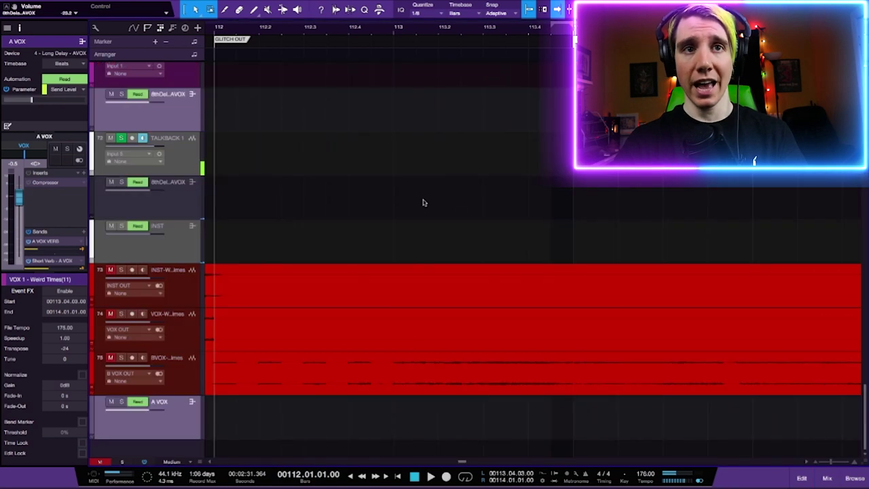
- Review the printed INST, VOX and B VOX stem clips in the arrangement and hide the inspector
{"action": "scroll", "coordinate": [408, 201], "scroll_direction": "down", "scroll_amount": 3}
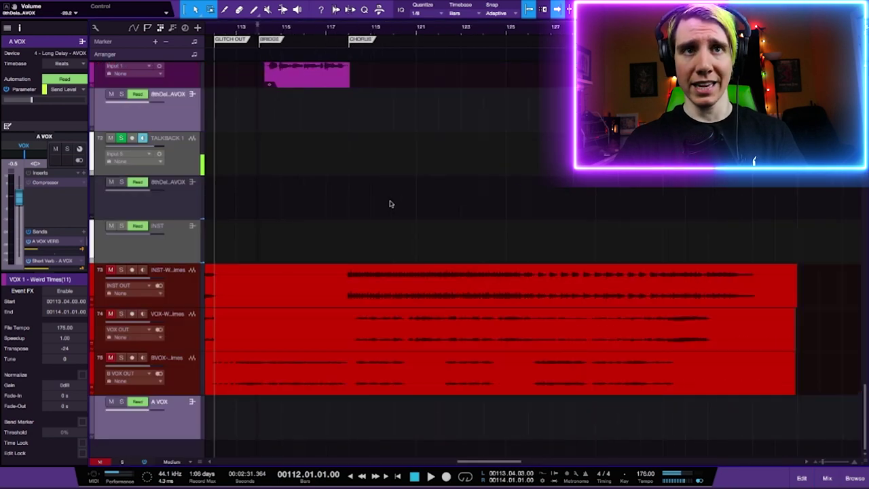
{"action": "scroll", "coordinate": [362, 202], "scroll_direction": "left", "scroll_amount": 5}
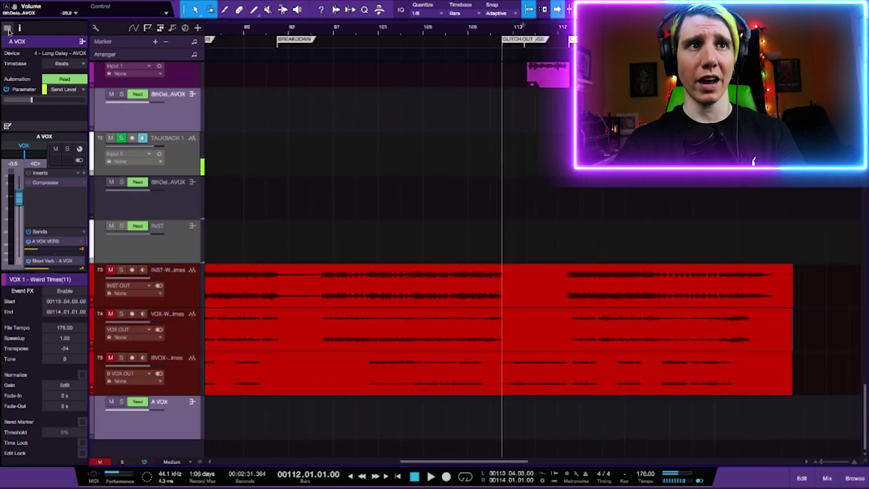
{"action": "left_click", "coordinate": [7, 28]}
{"action": "left_click", "coordinate": [7, 29]}
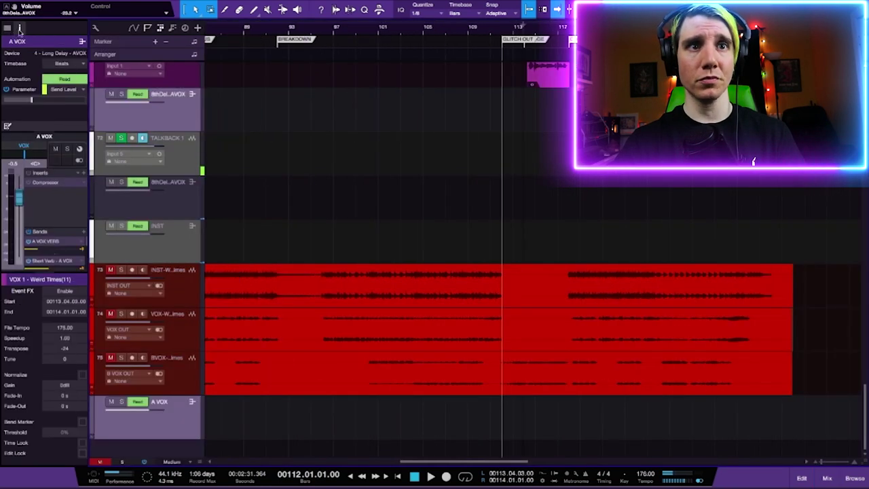
{"action": "left_click", "coordinate": [20, 29]}
- Show the printed stems across the song and set the arrangement's track height to Large
{"action": "key", "text": "shift+z"}
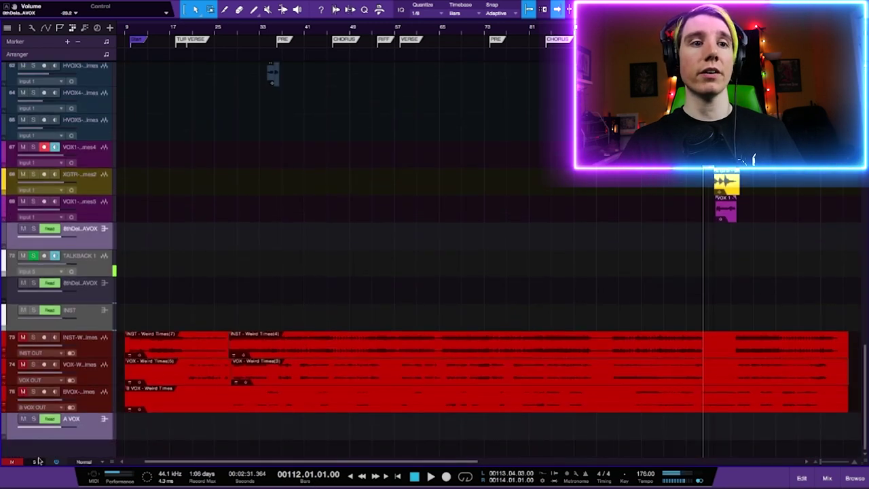
{"action": "left_click", "coordinate": [84, 463]}
{"action": "left_click", "coordinate": [88, 428]}
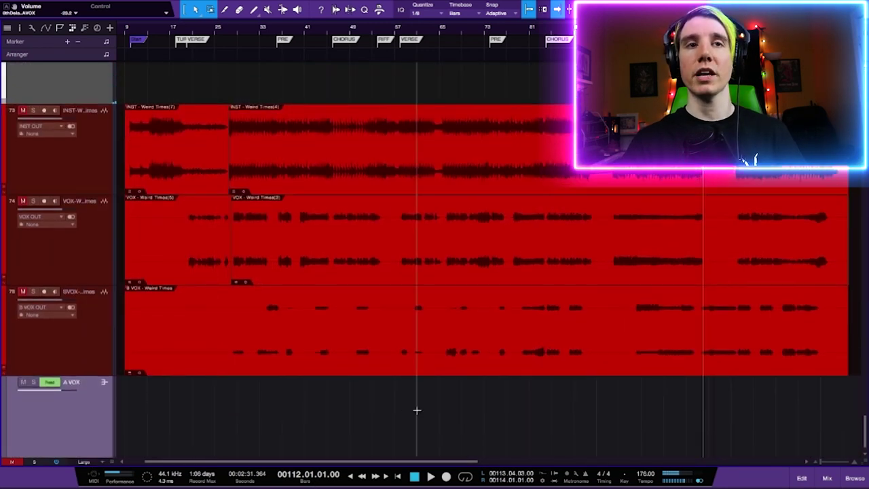